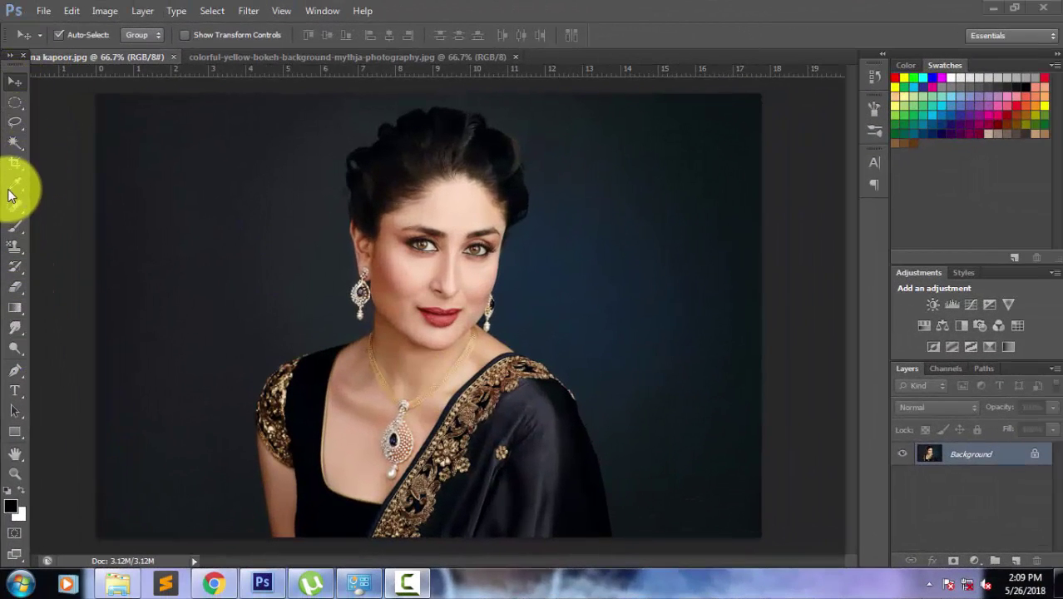
Choose the Quick Selection Tool and convert the locked Background into Layer 0
click(10, 145)
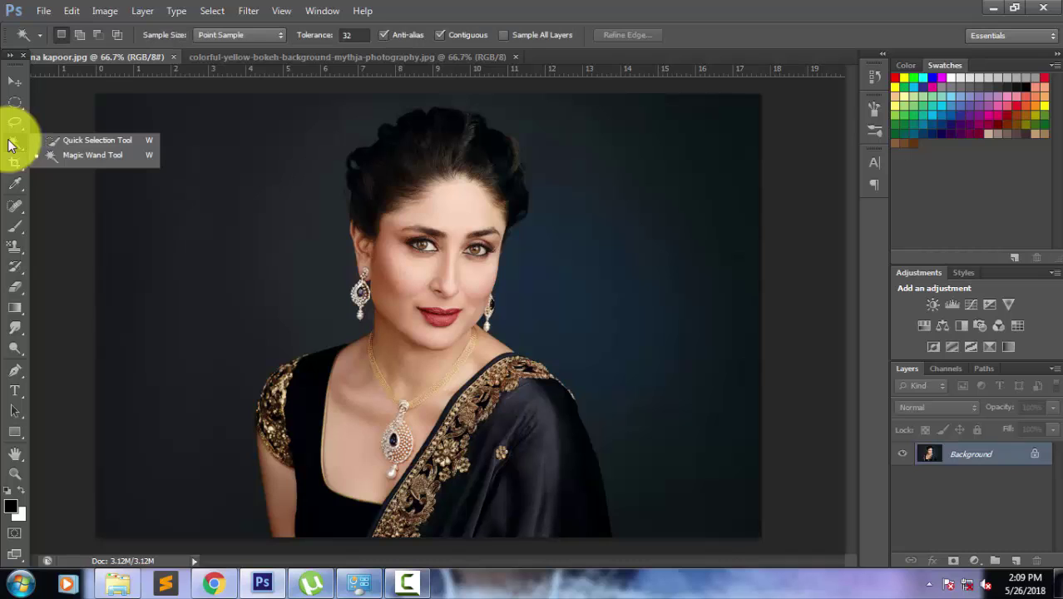
click(48, 141)
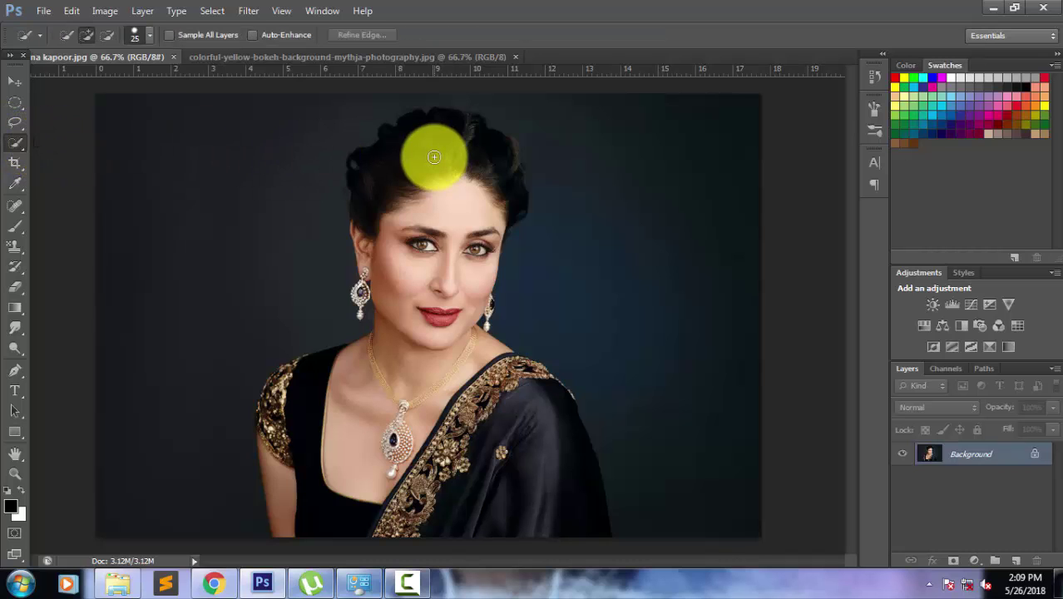
double_click(989, 455)
click(664, 192)
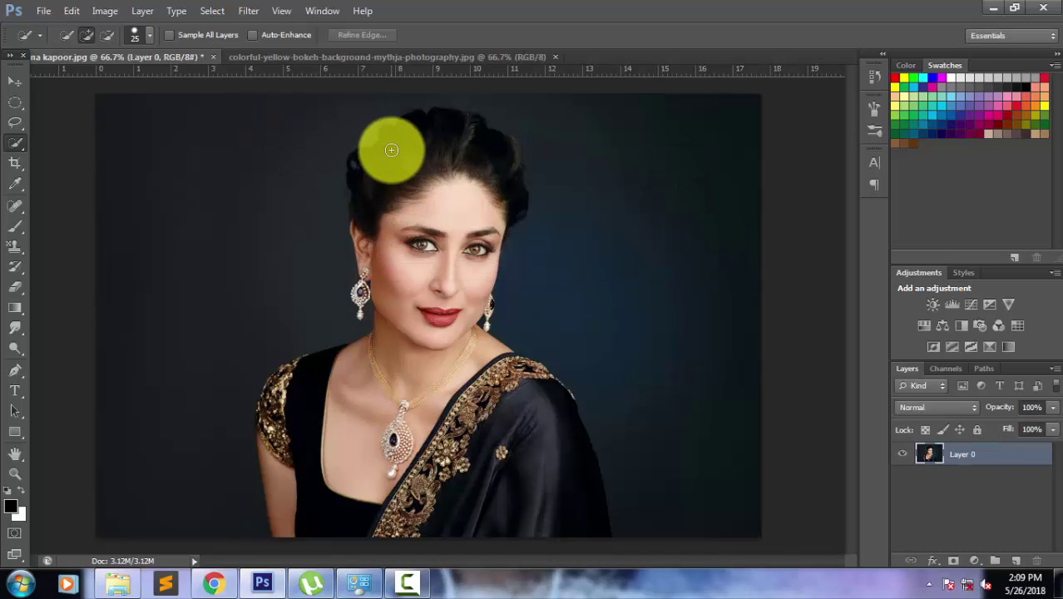
Quick-select the woman's hair and extend the selection along her shoulder edge
mouse_move(386, 147)
mouse_down()
mouse_move(415, 162)
mouse_move(430, 309)
mouse_move(416, 409)
mouse_move(392, 464)
mouse_move(342, 477)
mouse_move(351, 518)
mouse_move(295, 460)
mouse_move(290, 425)
mouse_move(273, 404)
mouse_move(261, 426)
mouse_move(278, 380)
mouse_move(308, 364)
mouse_move(499, 387)
mouse_move(499, 376)
mouse_move(554, 508)
mouse_move(506, 363)
mouse_move(522, 373)
mouse_move(528, 413)
mouse_move(502, 426)
mouse_up()
scroll(503, 420, up, 3)
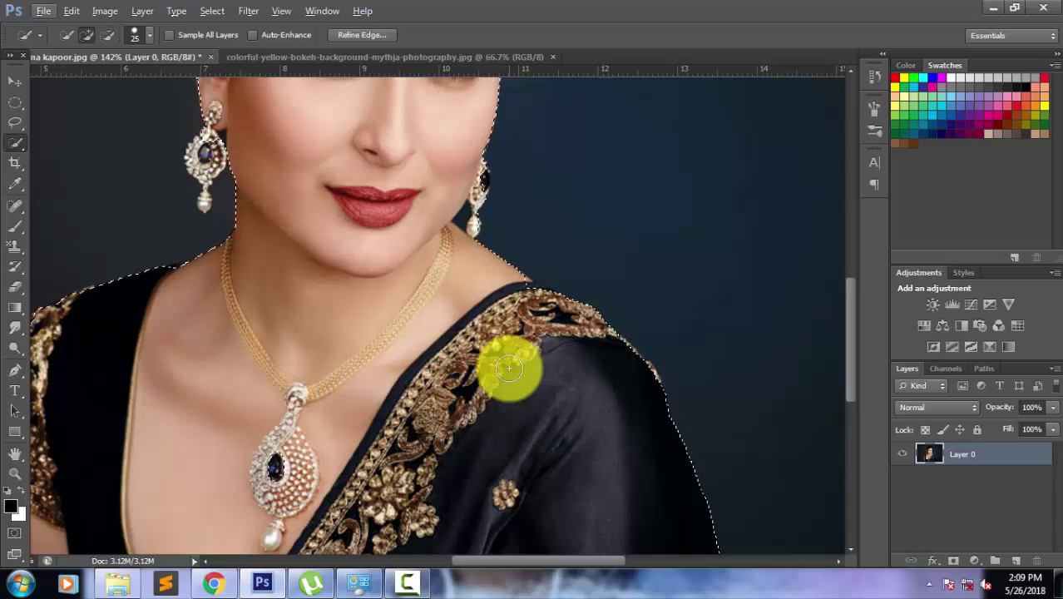
scroll(439, 468, down, 1)
scroll(447, 401, down, 1)
mouse_move(448, 401)
mouse_down()
mouse_move(465, 414)
mouse_move(125, 397)
mouse_move(356, 396)
mouse_move(207, 442)
mouse_move(192, 513)
mouse_move(258, 437)
mouse_move(250, 415)
mouse_up()
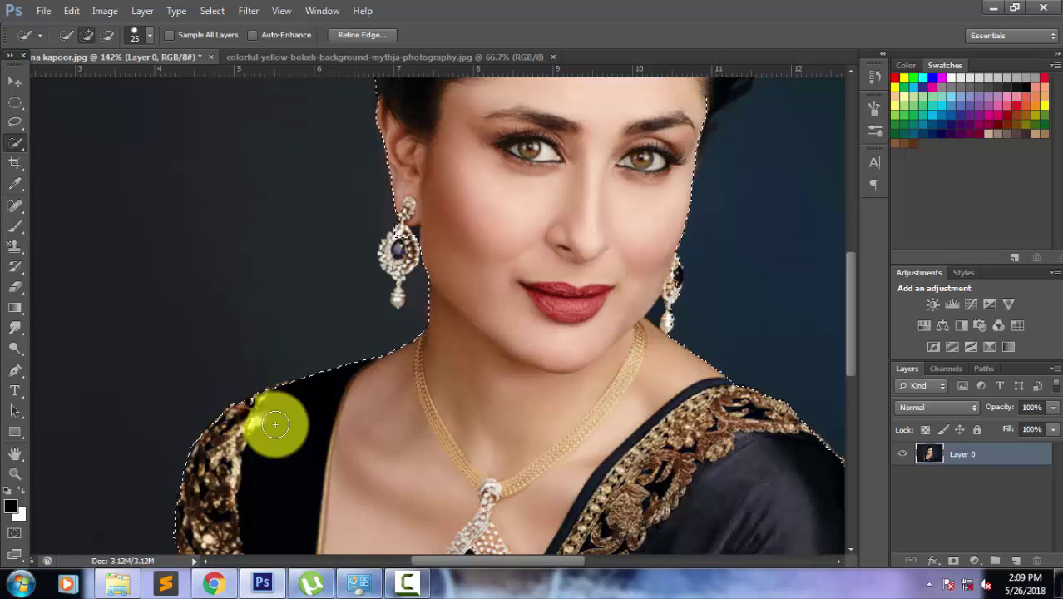
scroll(276, 427, down, 3)
scroll(275, 427, down, 3)
scroll(275, 430, down, 3)
scroll(276, 430, down, 4)
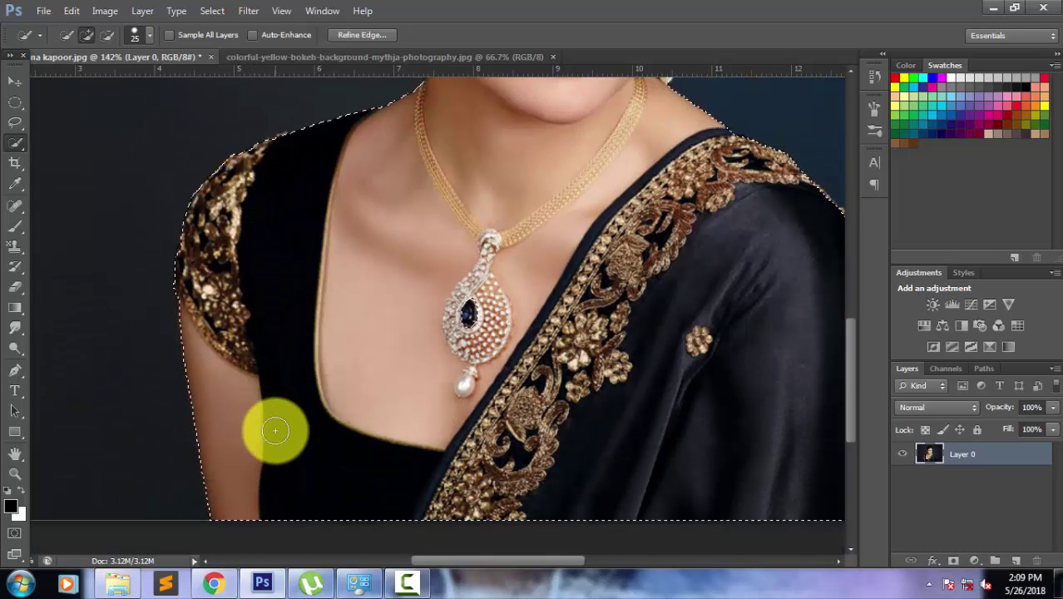
scroll(429, 362, up, 6)
scroll(435, 350, up, 5)
scroll(444, 331, up, 6)
Add the left earring, face side and right earring to the selection
mouse_move(443, 331)
mouse_down()
mouse_move(404, 304)
mouse_move(409, 349)
mouse_move(397, 383)
mouse_up()
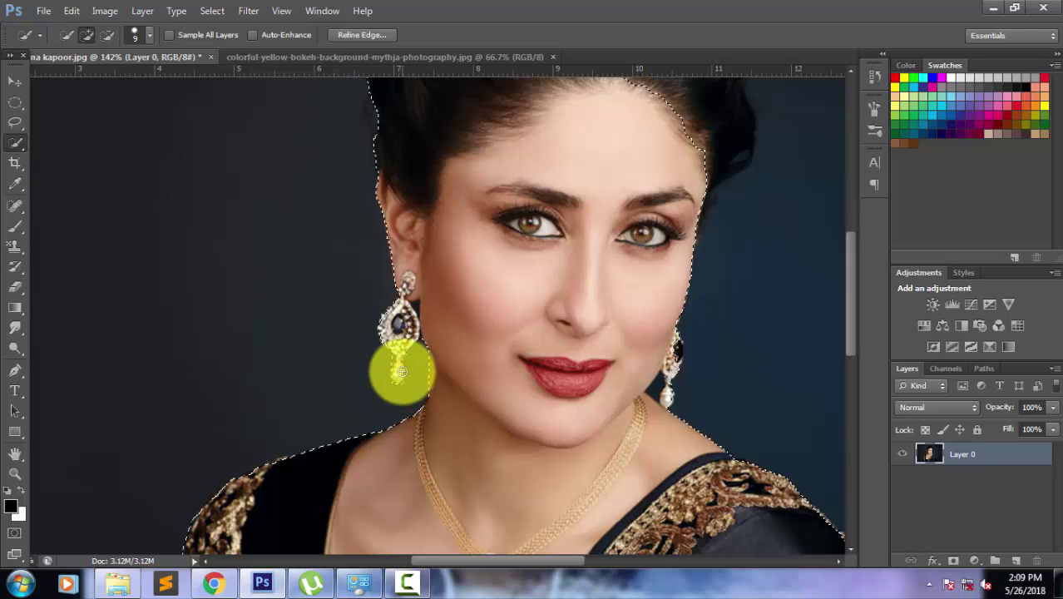
scroll(437, 335, up, 1)
scroll(427, 324, up, 3)
scroll(483, 288, up, 3)
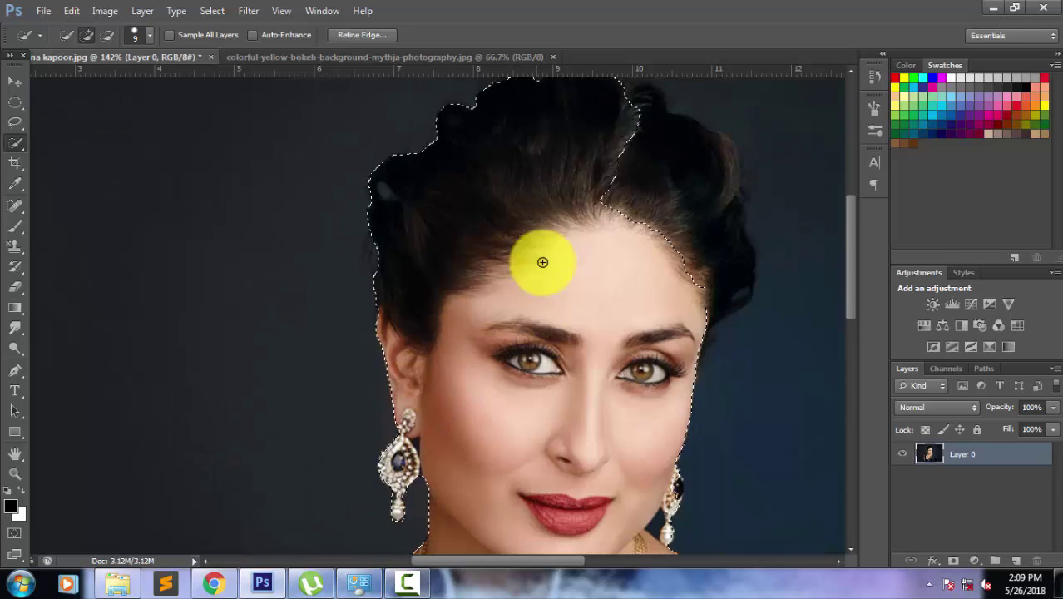
scroll(542, 262, up, 3)
mouse_move(599, 207)
mouse_down()
mouse_move(636, 170)
mouse_move(665, 190)
mouse_move(691, 253)
mouse_move(721, 228)
mouse_move(732, 258)
mouse_move(711, 333)
mouse_up()
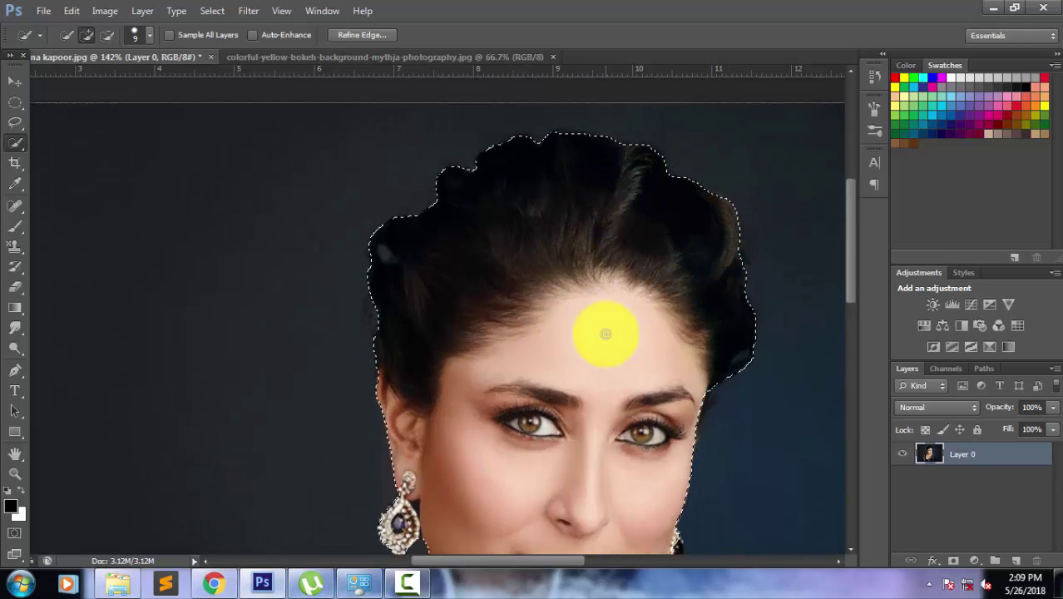
scroll(594, 322, down, 3)
scroll(725, 439, down, 3)
scroll(680, 412, down, 2)
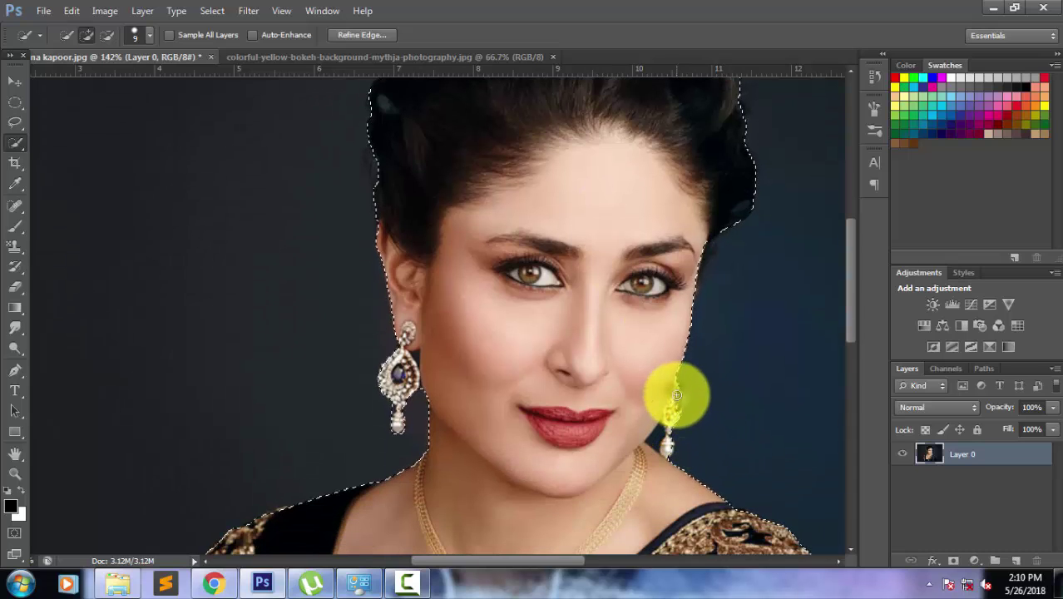
mouse_move(677, 396)
mouse_down()
mouse_move(659, 434)
mouse_move(681, 391)
mouse_move(668, 442)
mouse_move(573, 449)
mouse_move(509, 409)
mouse_up()
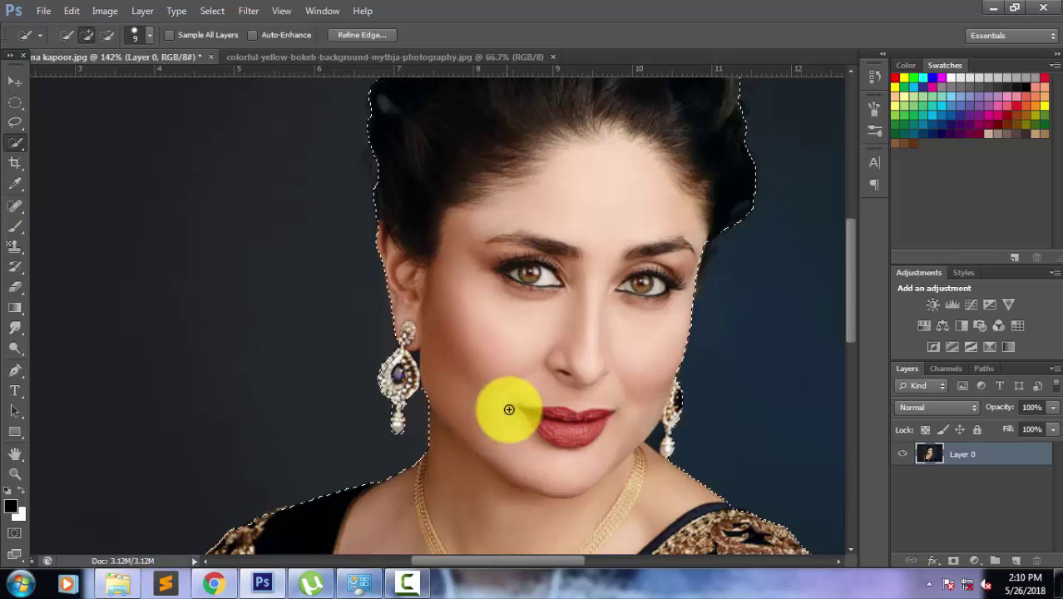
scroll(582, 255, up, 3)
scroll(611, 227, up, 5)
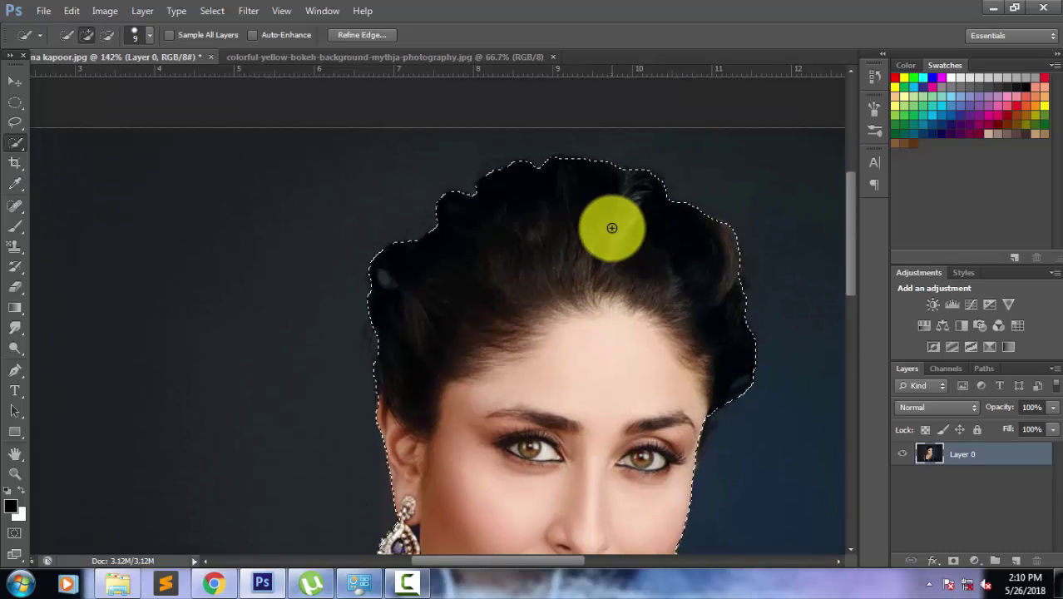
In Refine Edge, paint the refine radius down the left hair edge
click(374, 36)
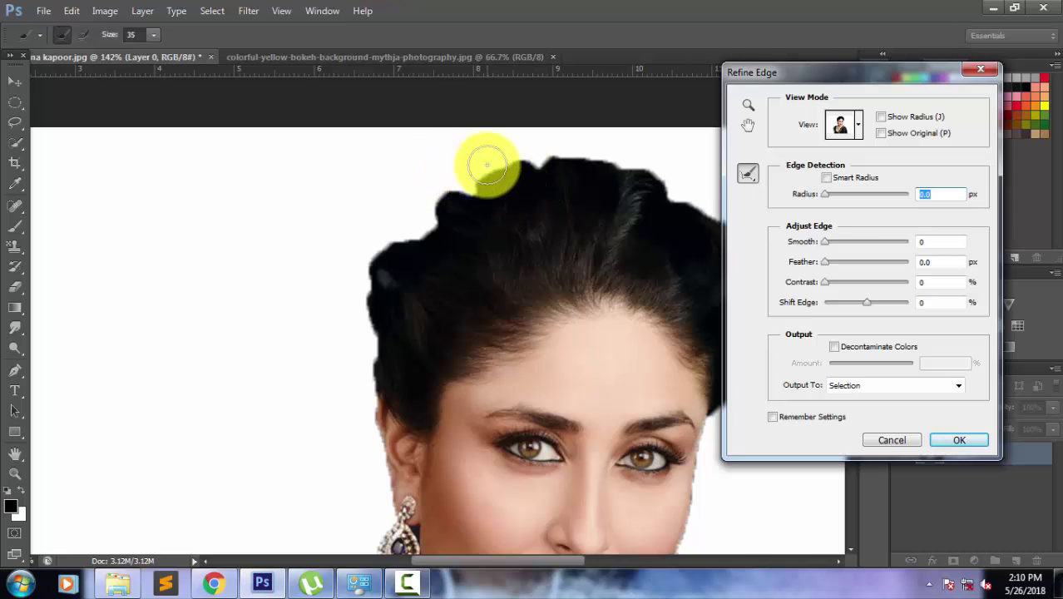
drag(489, 158, 366, 296)
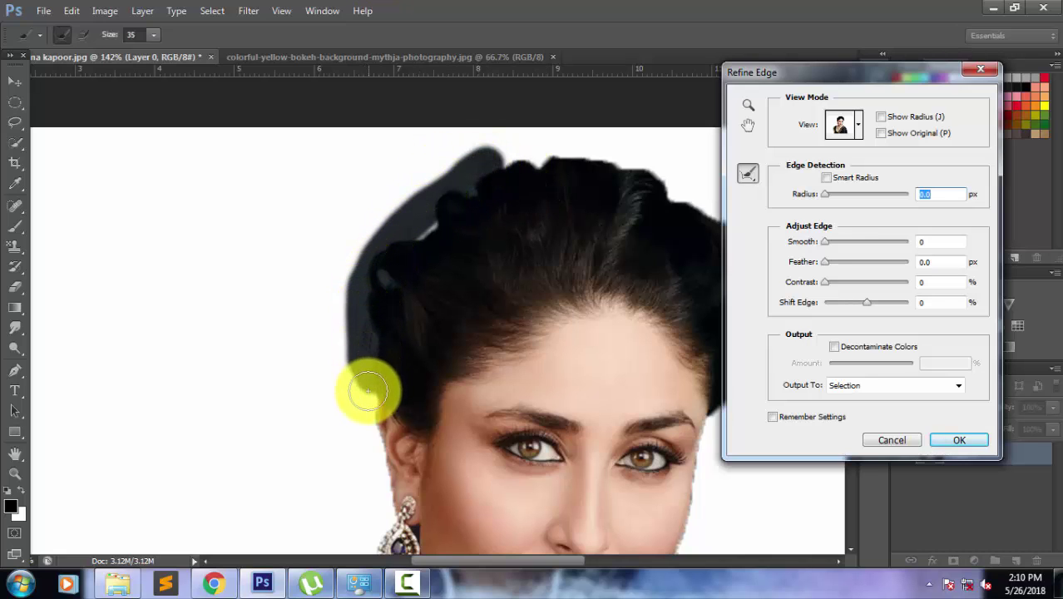
drag(365, 296, 375, 408)
scroll(329, 331, down, 1)
scroll(329, 331, down, 2)
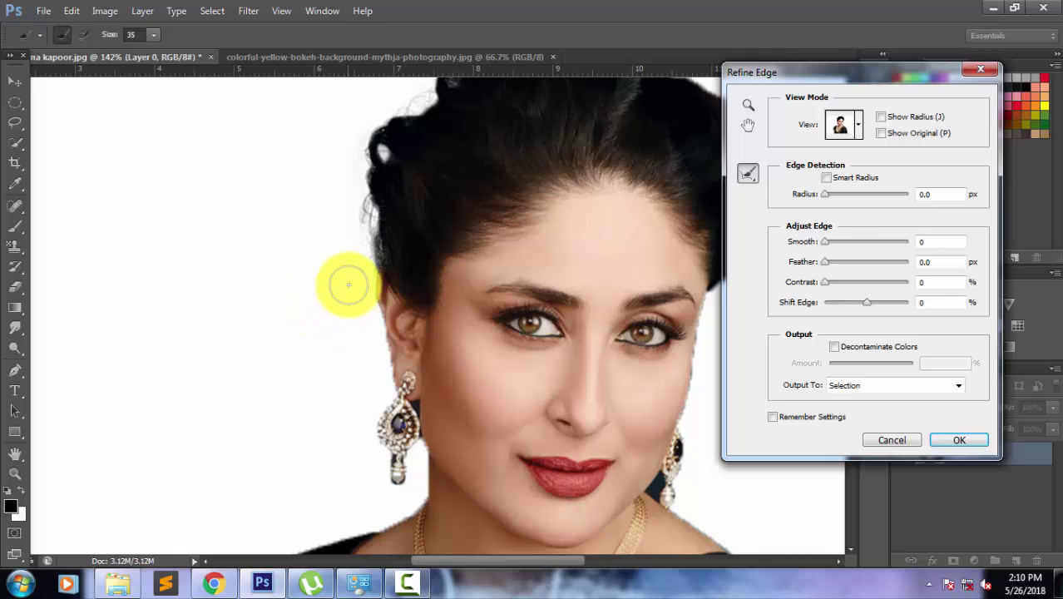
mouse_move(373, 290)
mouse_down()
mouse_move(385, 392)
mouse_move(361, 475)
mouse_up()
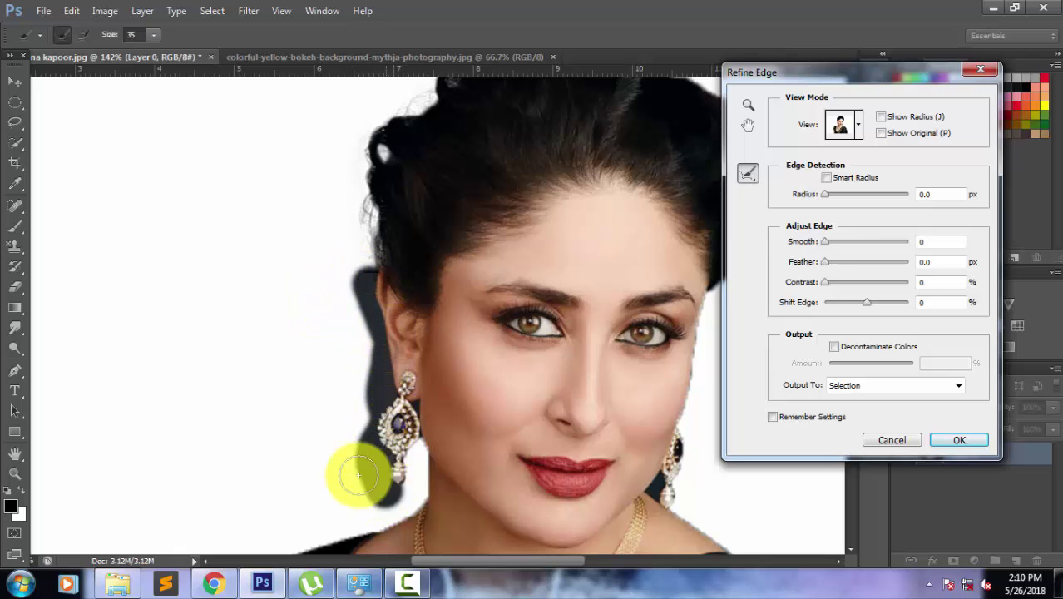
scroll(300, 366, down, 2)
scroll(459, 268, up, 3)
scroll(499, 256, up, 1)
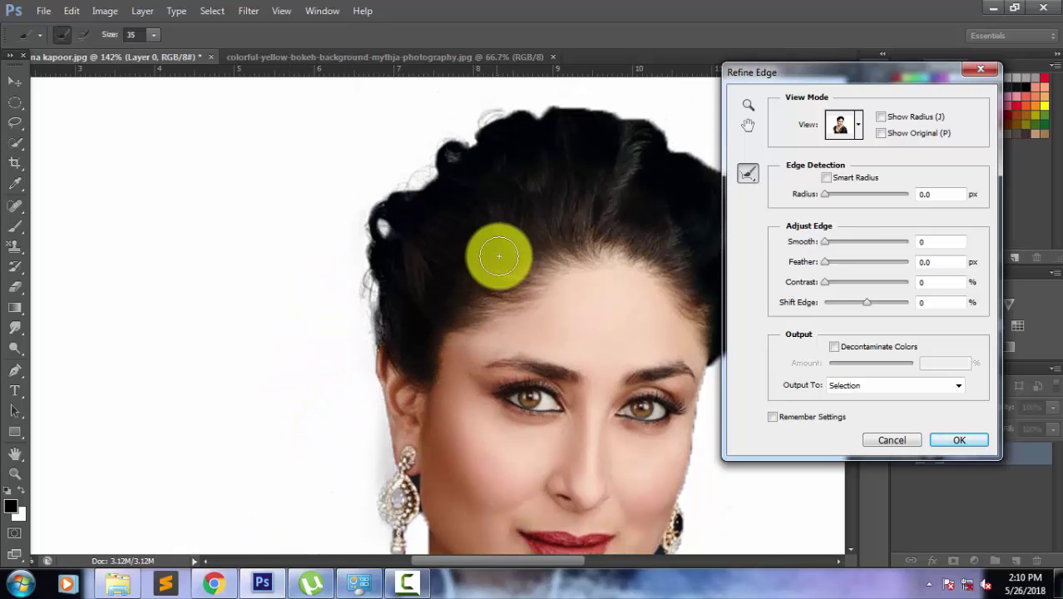
Refine the right hair edge down to the earring and apply the refined selection
drag(504, 256, 326, 289)
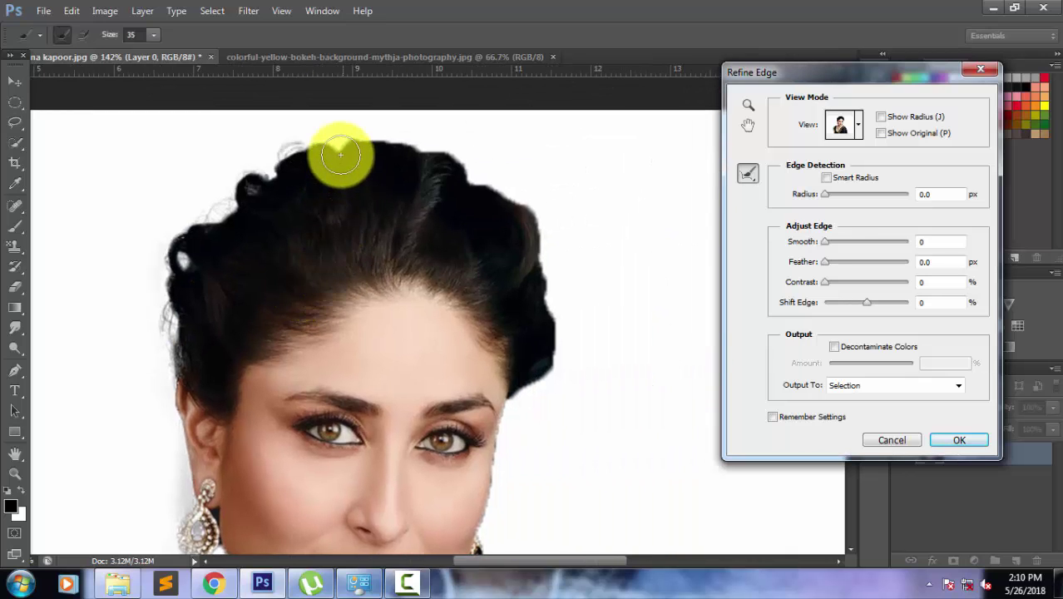
mouse_move(394, 137)
mouse_down()
mouse_move(522, 209)
mouse_move(550, 292)
mouse_move(543, 364)
mouse_move(511, 429)
mouse_up()
scroll(601, 289, down, 2)
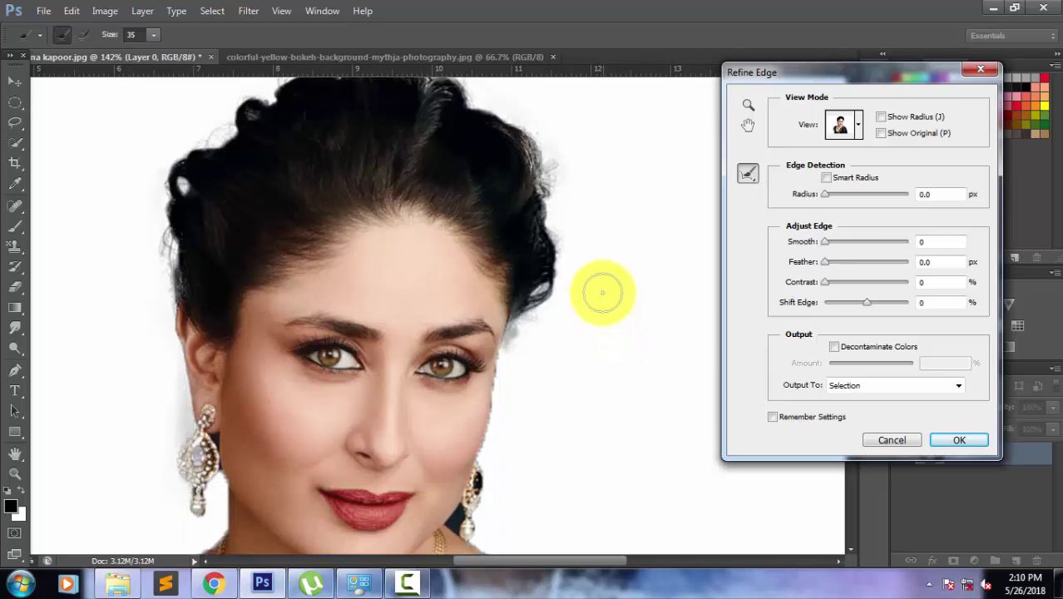
scroll(576, 246, down, 2)
mouse_move(540, 195)
mouse_down()
mouse_move(487, 305)
mouse_move(484, 353)
mouse_move(493, 379)
mouse_move(563, 349)
mouse_up()
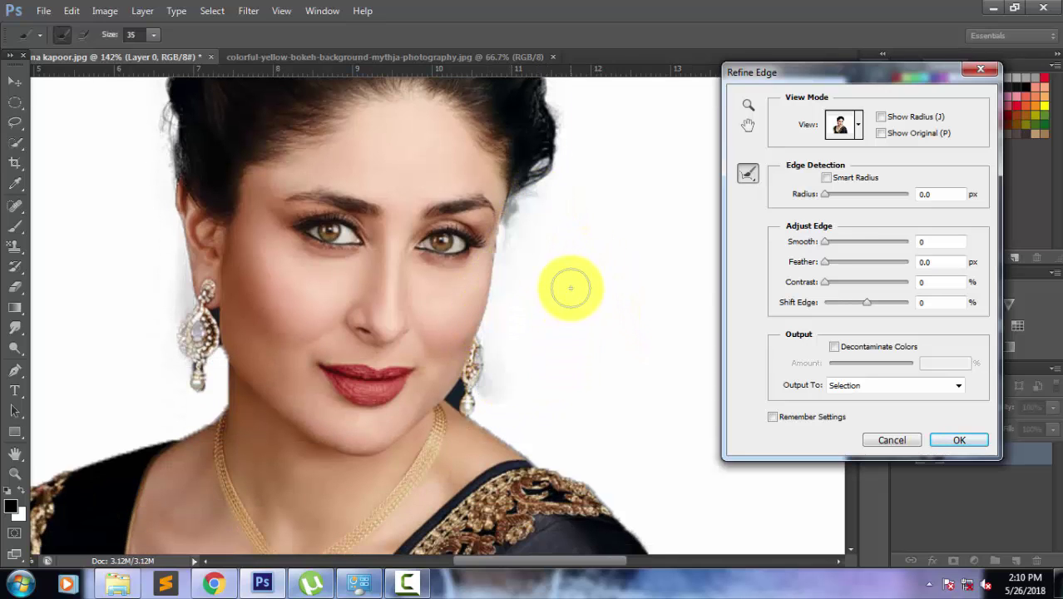
scroll(567, 286, down, 1)
scroll(567, 286, down, 1)
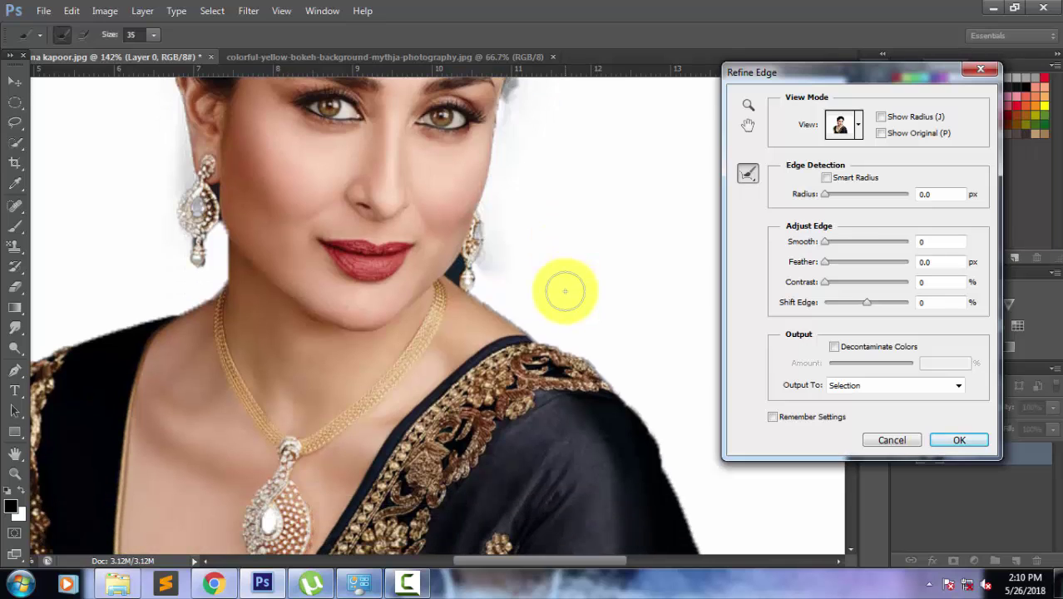
click(960, 440)
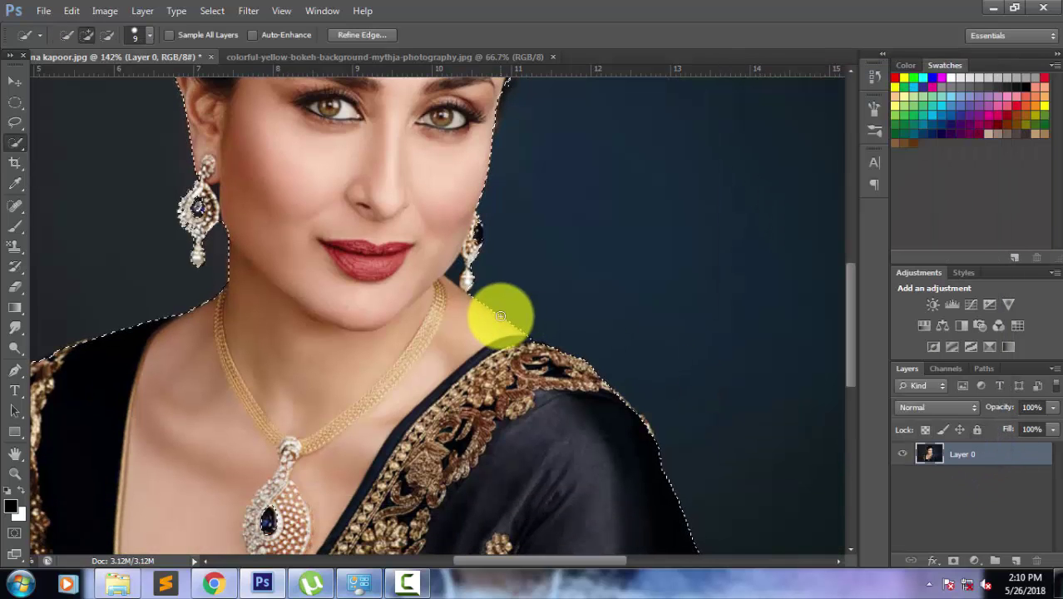
Copy the selected woman onto Layer 1 and hide the original Layer 0
key(ctrl+j)
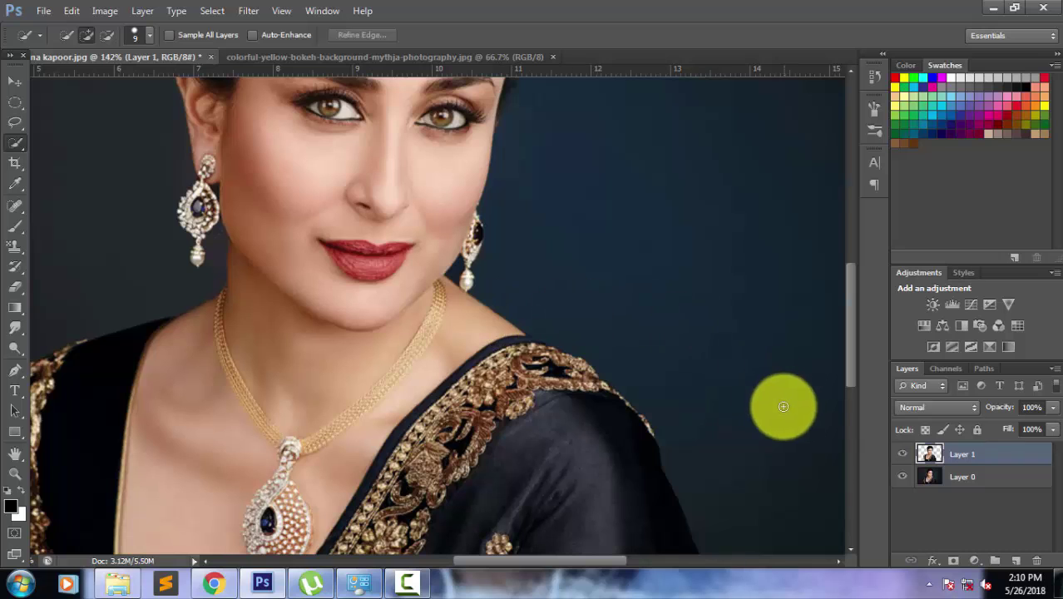
scroll(590, 343, down, 3)
scroll(588, 341, down, 2)
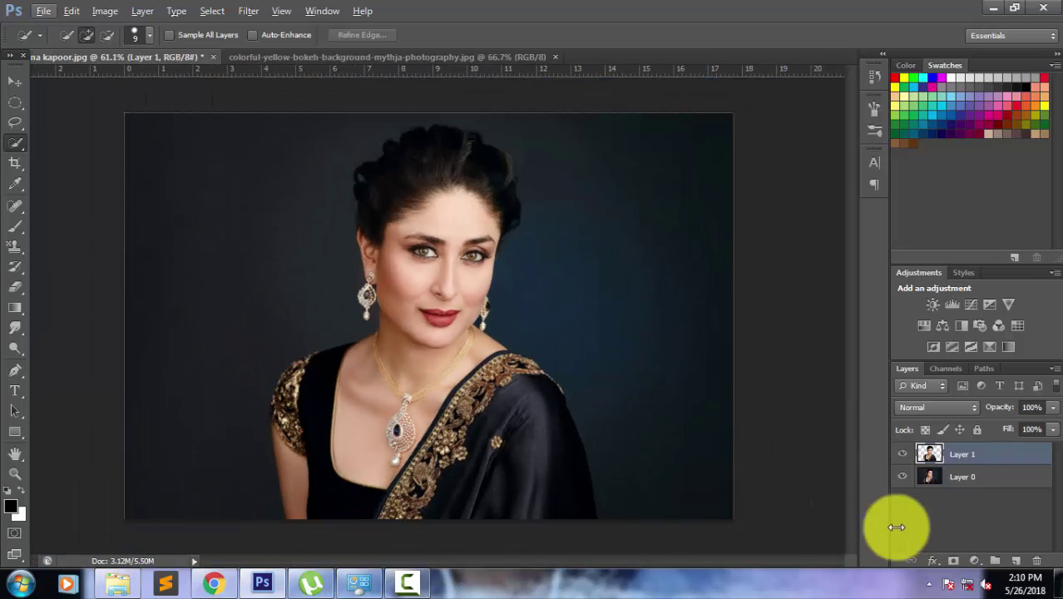
click(903, 476)
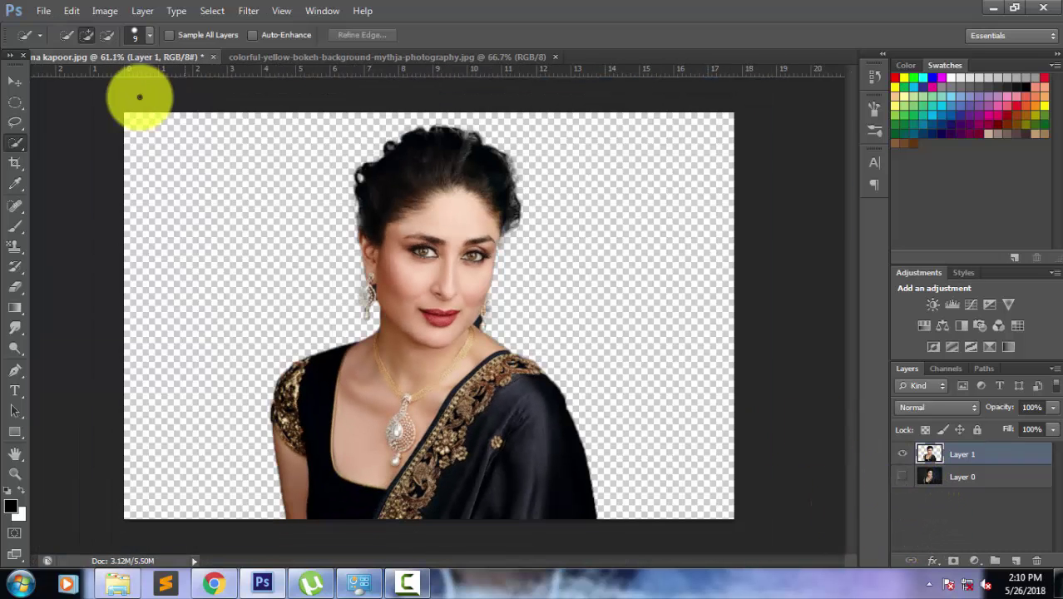
Use the Magic Wand to delete leftover dark patches beside both earrings
click(15, 80)
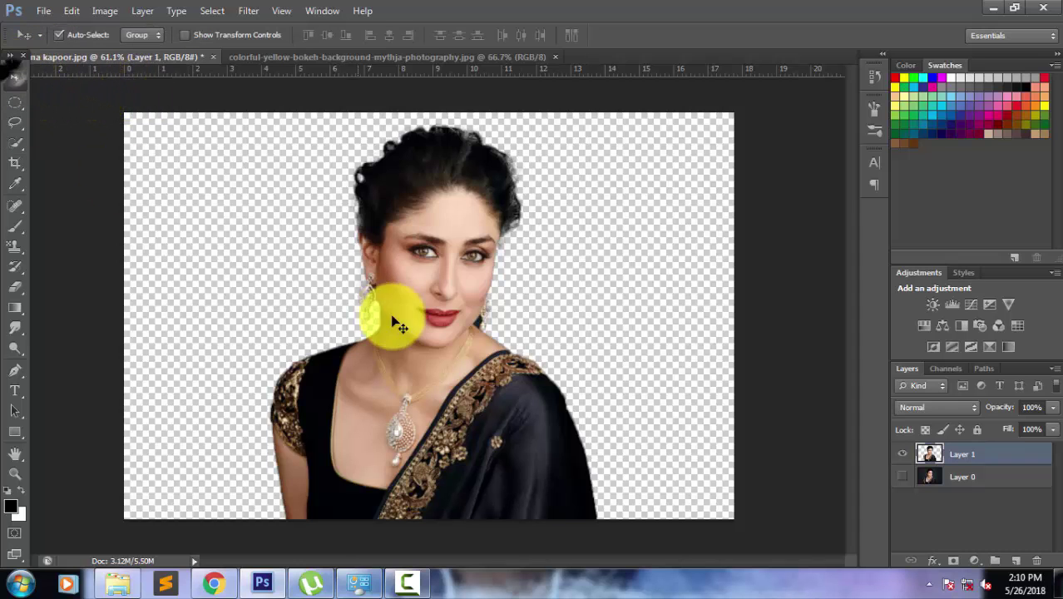
scroll(550, 360, up, 2)
scroll(499, 346, up, 2)
scroll(491, 341, up, 1)
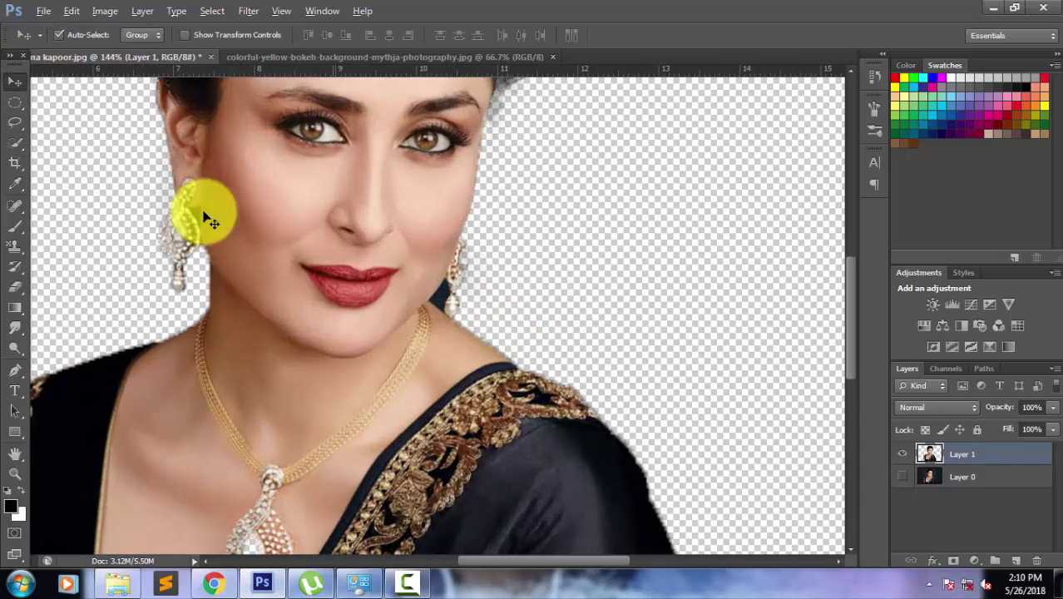
click(17, 143)
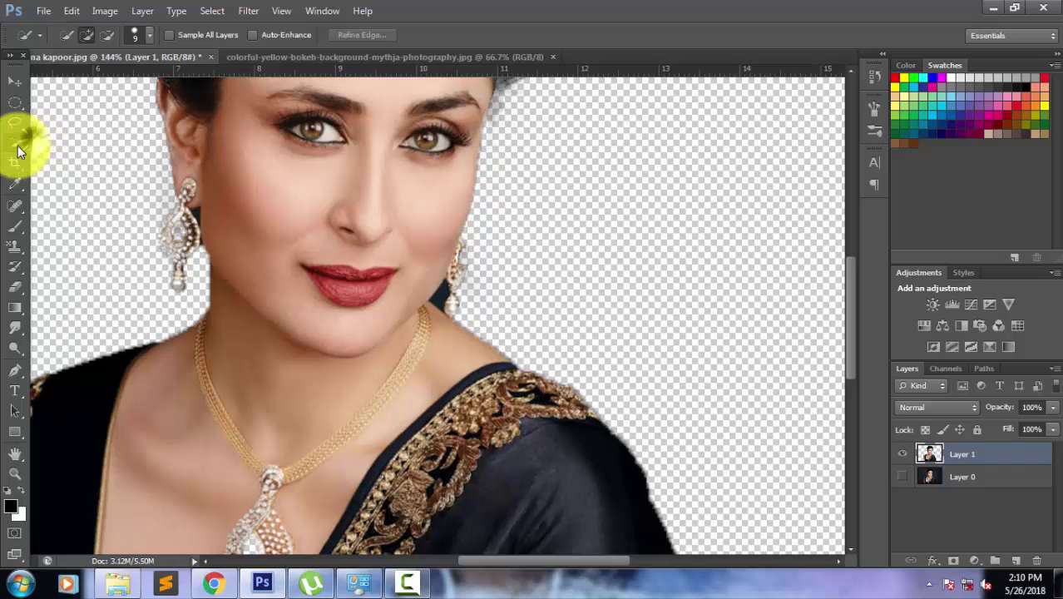
click(40, 155)
scroll(211, 236, up, 1)
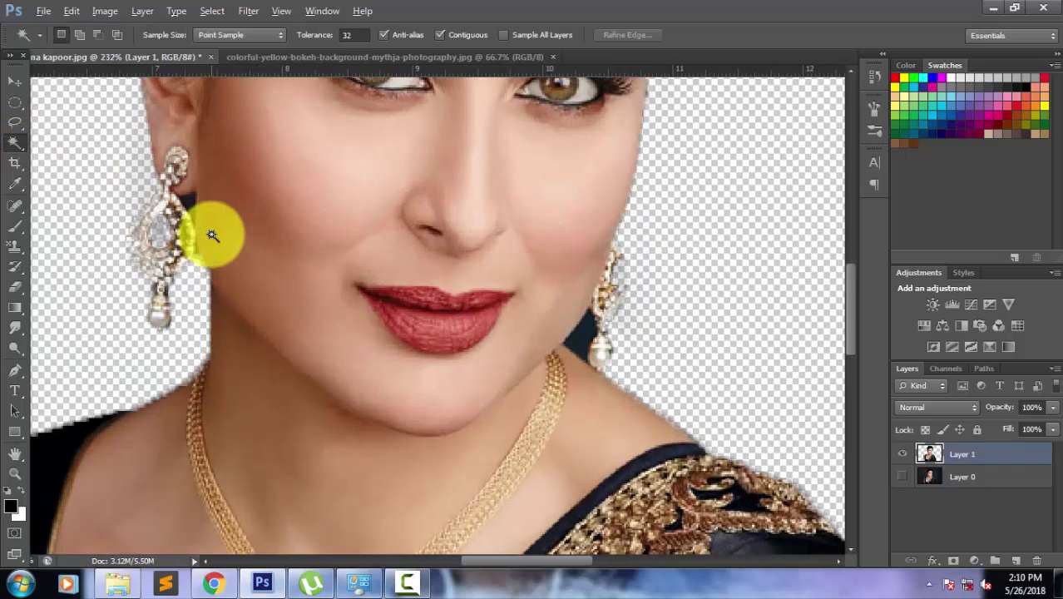
scroll(214, 231, up, 1)
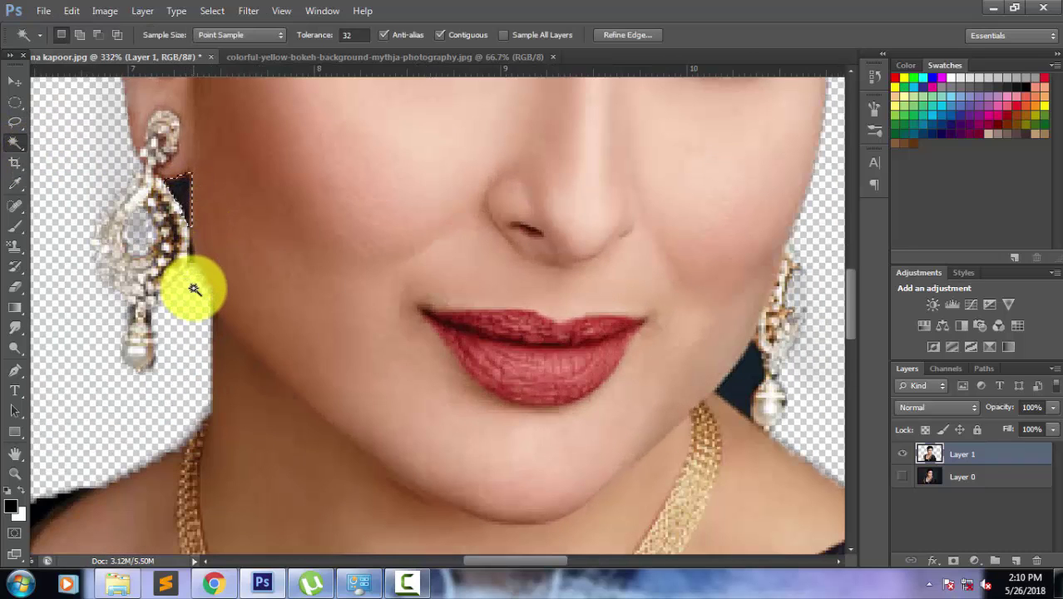
key(ctrl+z)
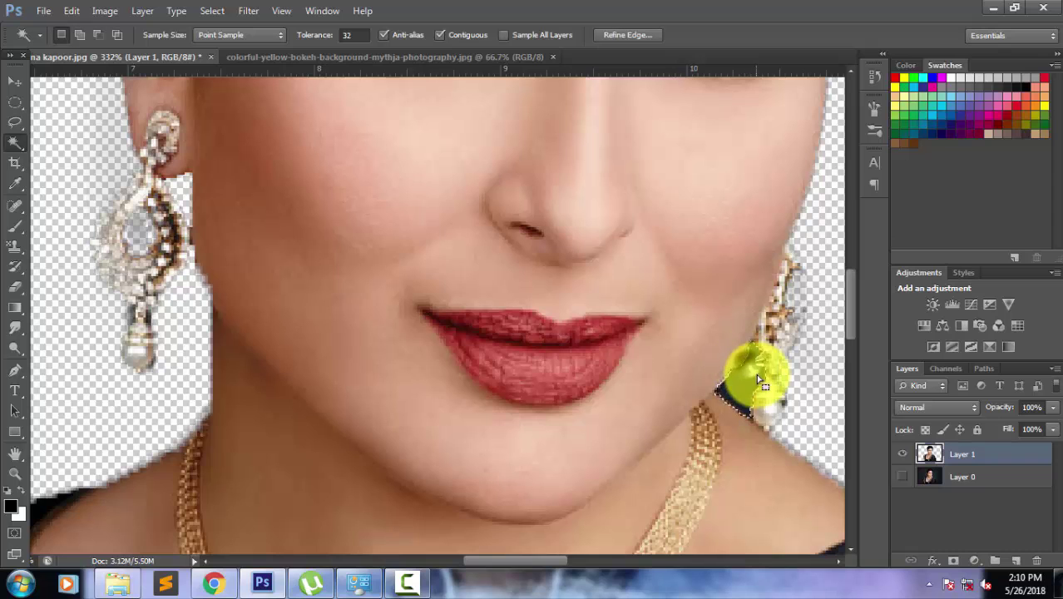
key(Delete)
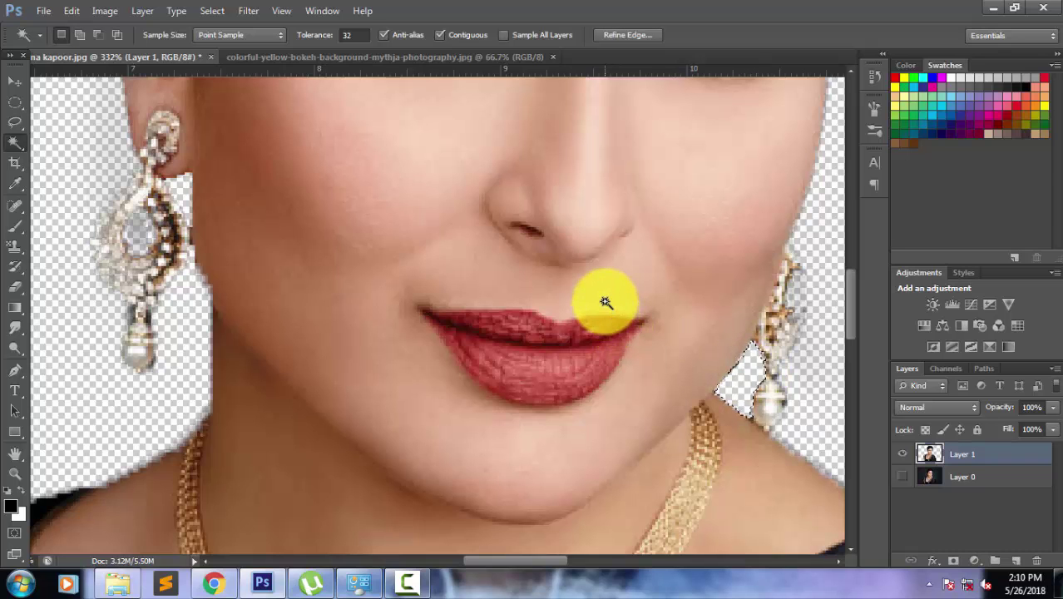
Zoom out, switch to the Move tool and bring up the Filter menu
scroll(624, 287, down, 3)
scroll(653, 282, down, 3)
scroll(660, 287, down, 2)
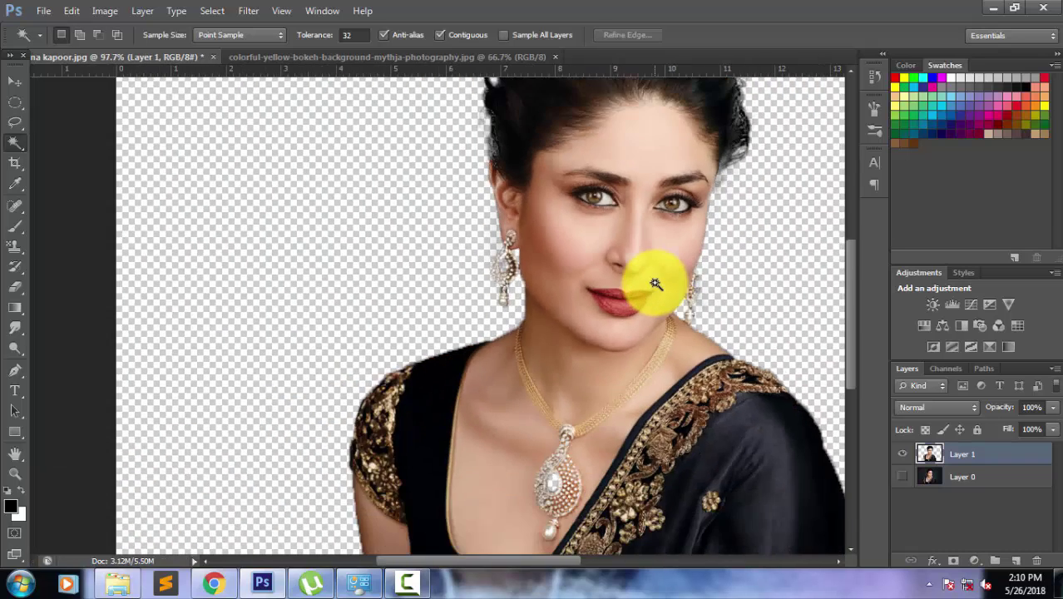
scroll(657, 284, down, 1)
scroll(655, 283, down, 1)
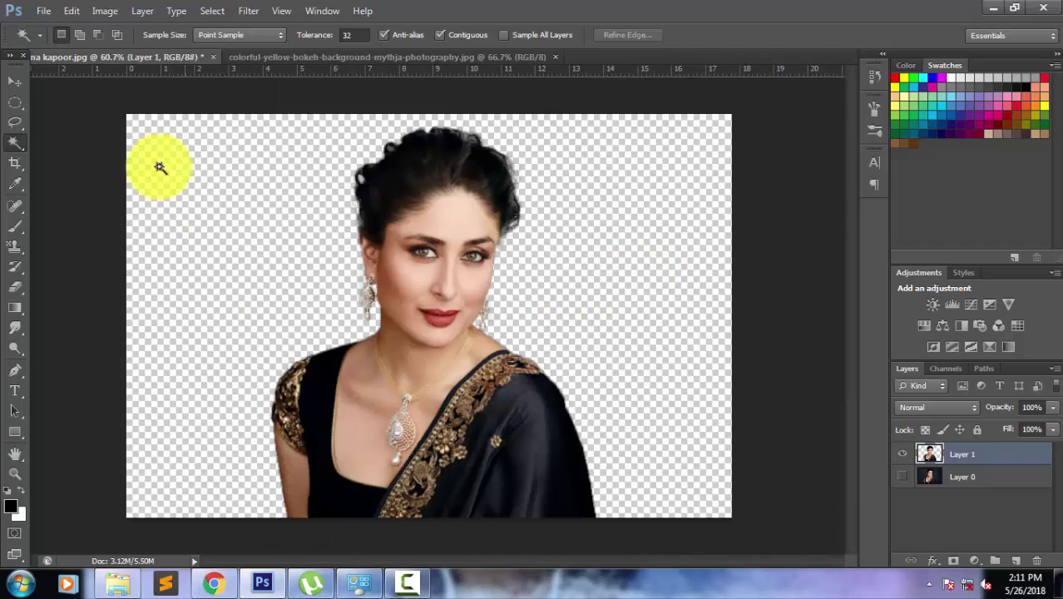
click(15, 80)
scroll(471, 326, up, 1)
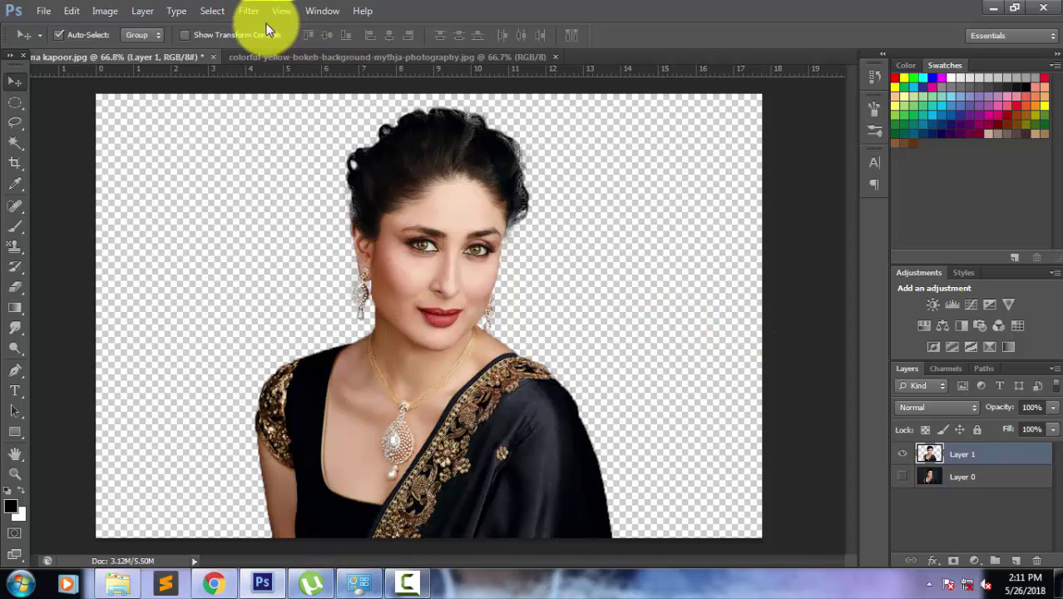
click(242, 11)
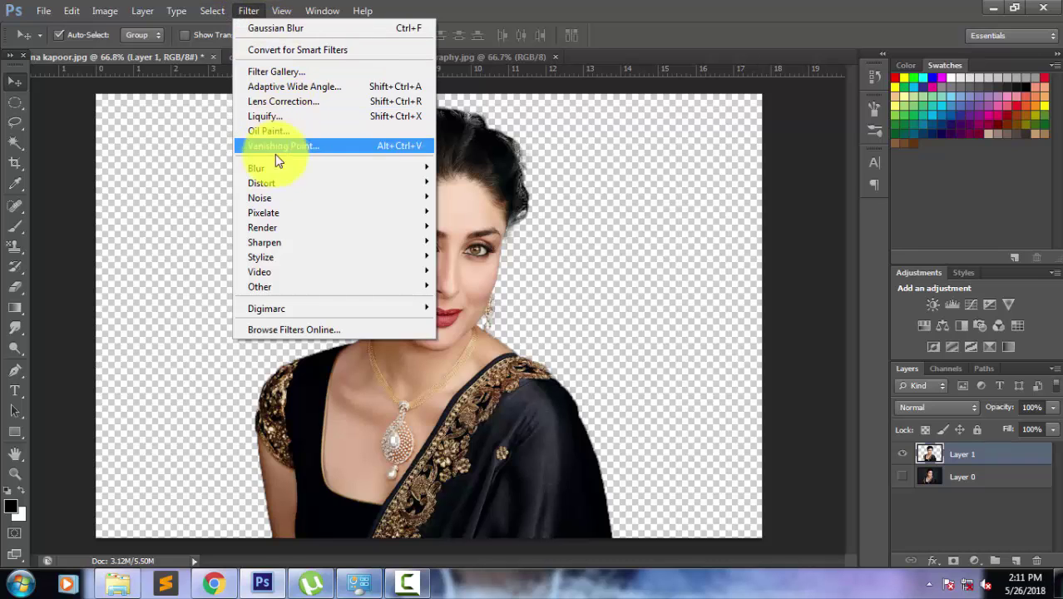
mouse_move(265, 243)
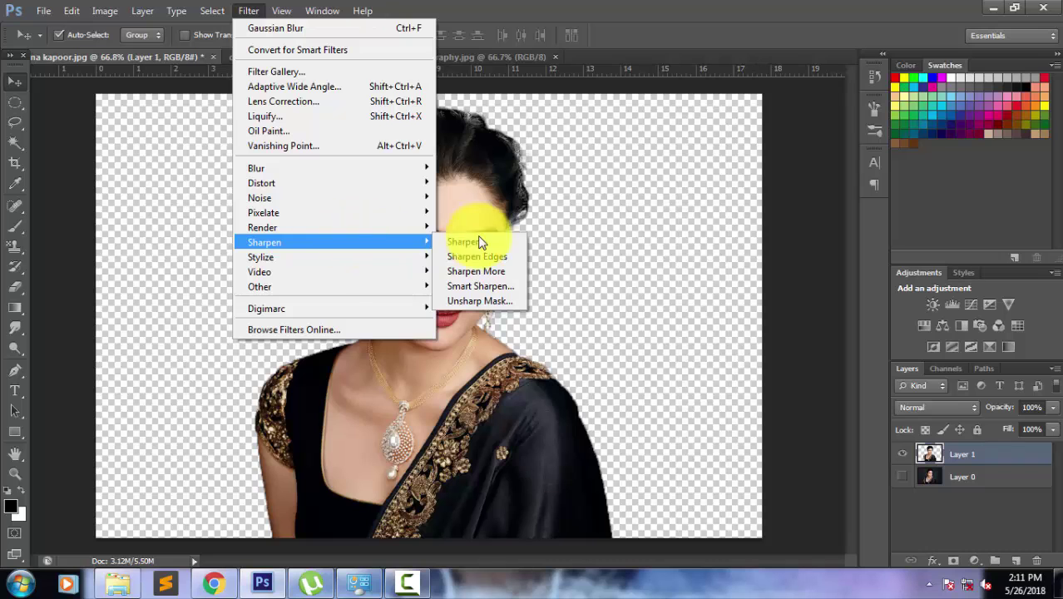
Apply Smart Sharpen in Basic mode with 352% amount and 1.0 px radius
click(486, 286)
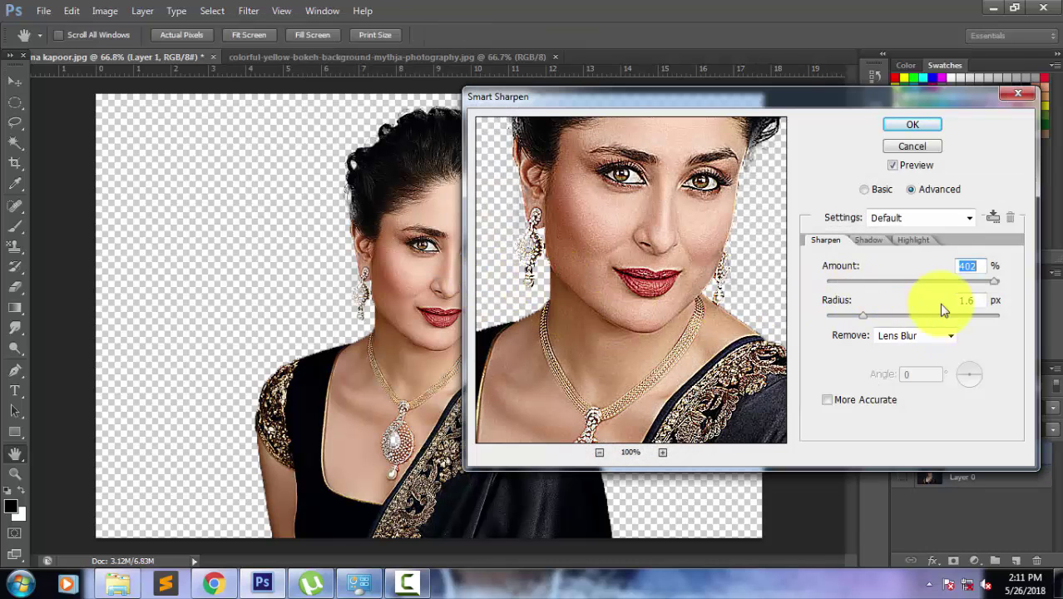
click(867, 191)
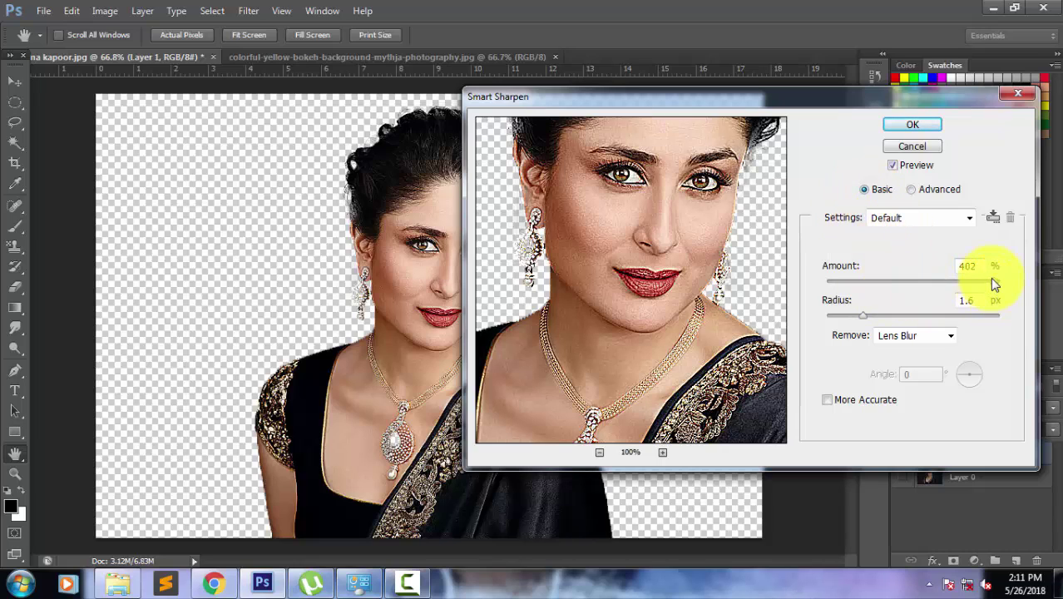
mouse_move(990, 287)
mouse_down()
mouse_move(972, 287)
mouse_move(984, 290)
mouse_up()
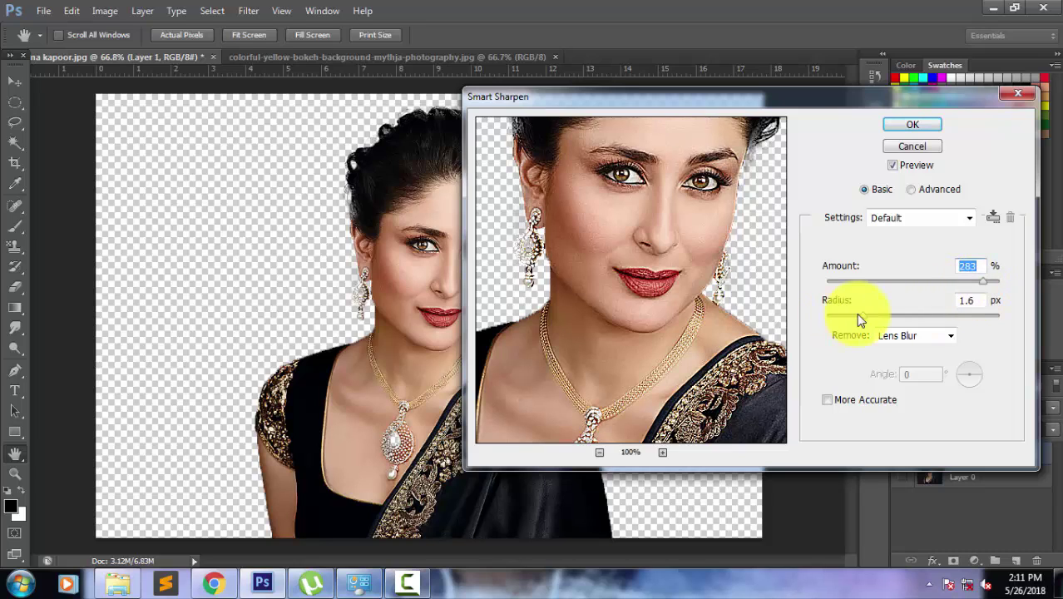
drag(873, 321, 913, 322)
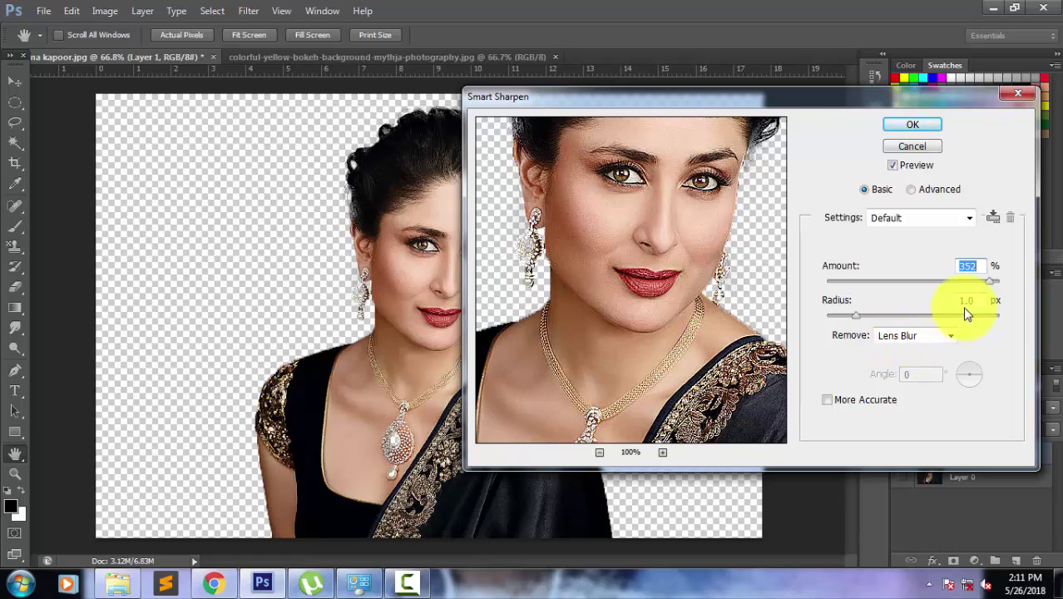
click(903, 125)
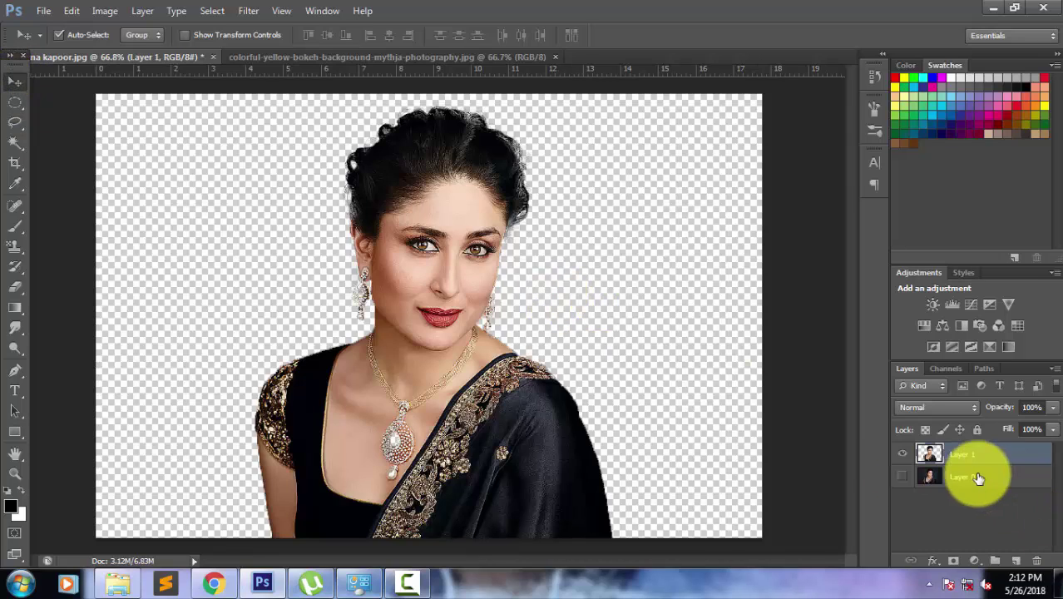
Select the Smudge tool and remove the extra empty Layer 2
click(1016, 561)
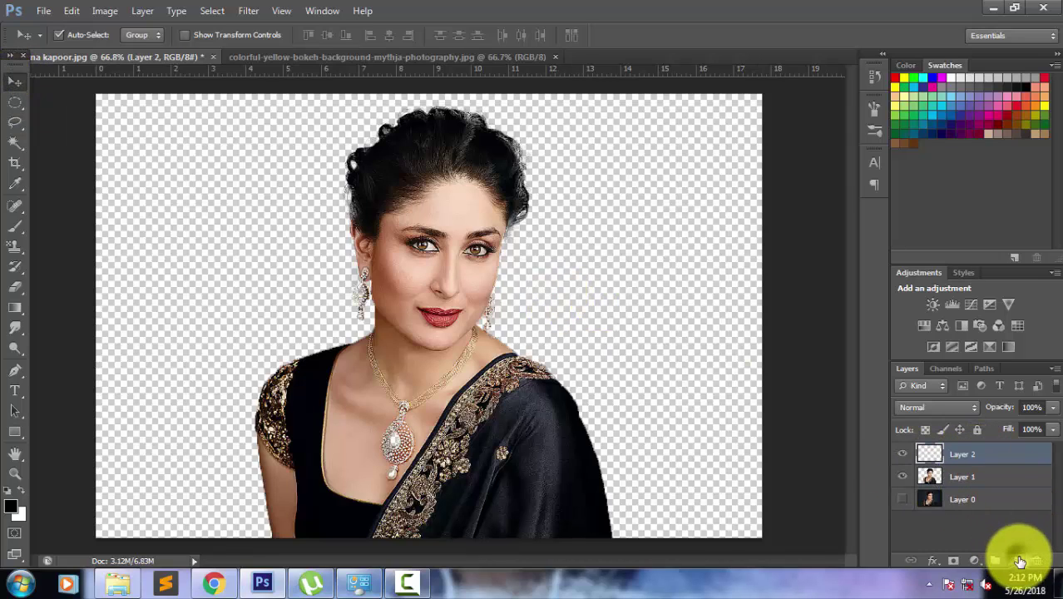
click(15, 329)
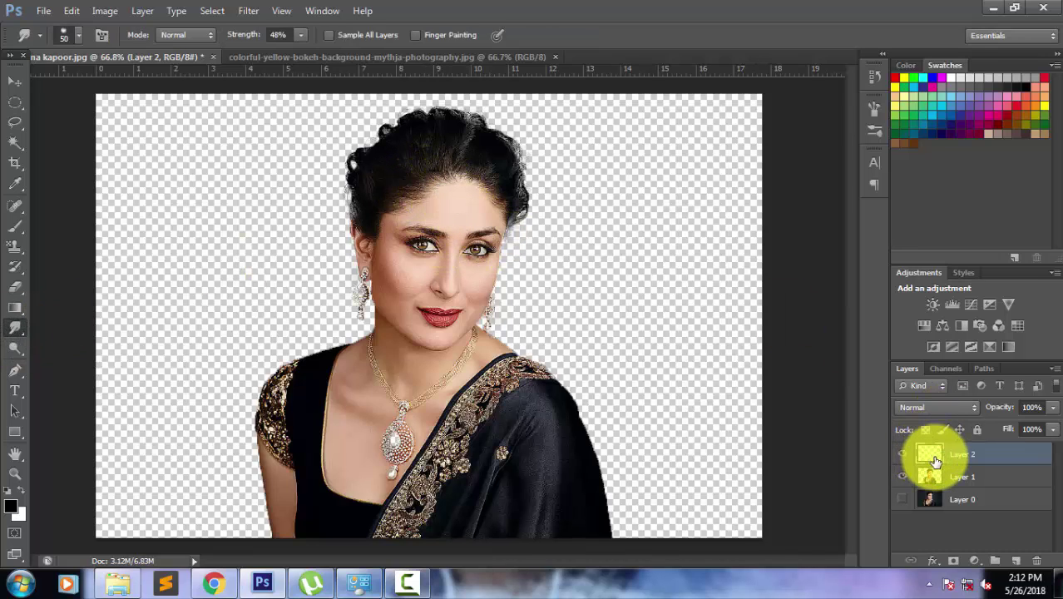
key(Delete)
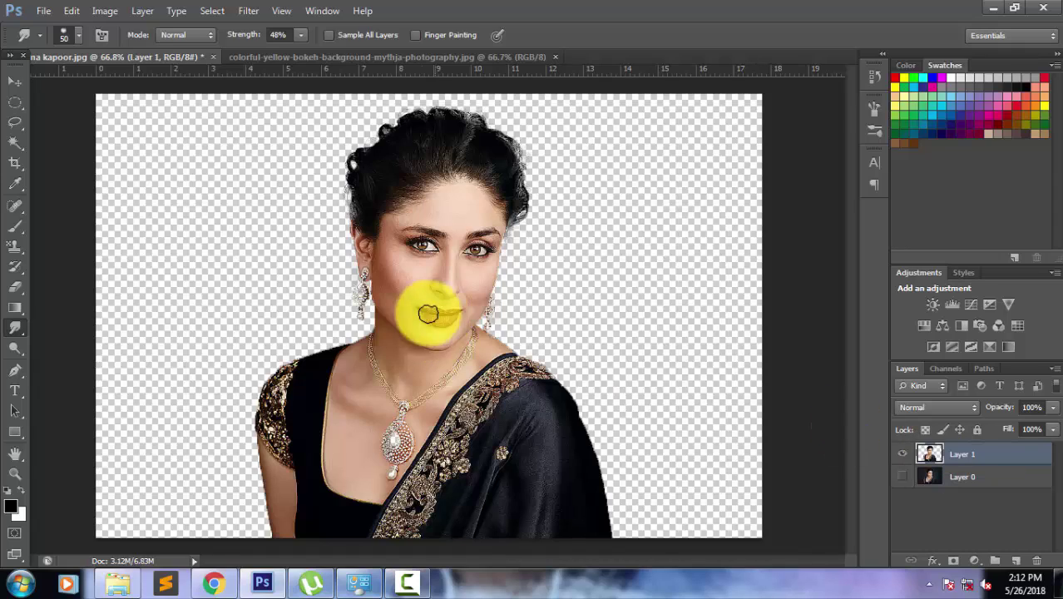
Zoom into the forehead and hairline and shrink the smudge brush to 10 px
scroll(541, 427, up, 2)
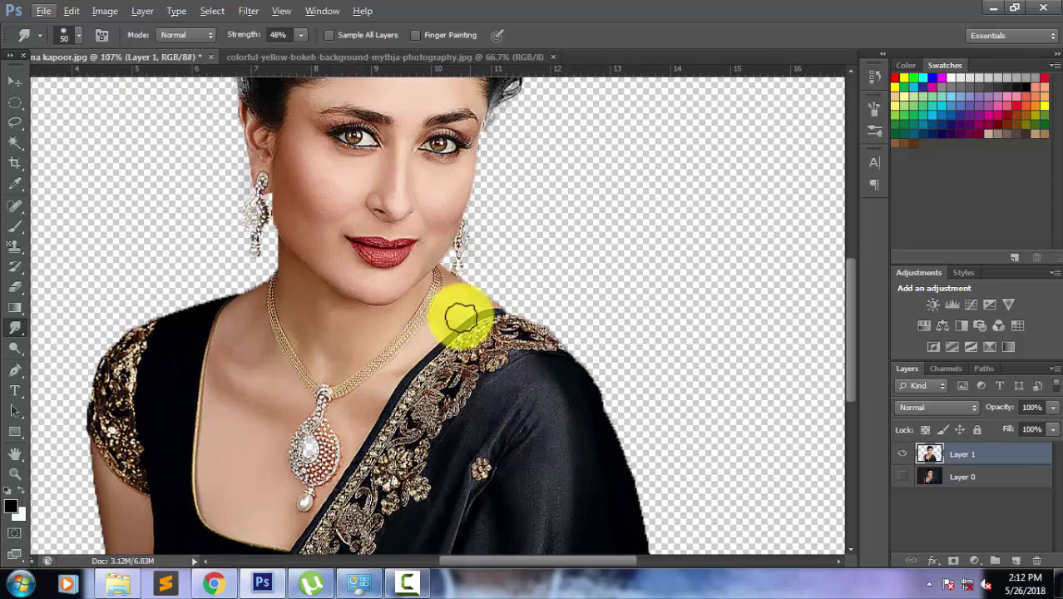
scroll(463, 313, up, 3)
scroll(641, 553, up, 3)
scroll(587, 433, up, 2)
scroll(582, 404, up, 2)
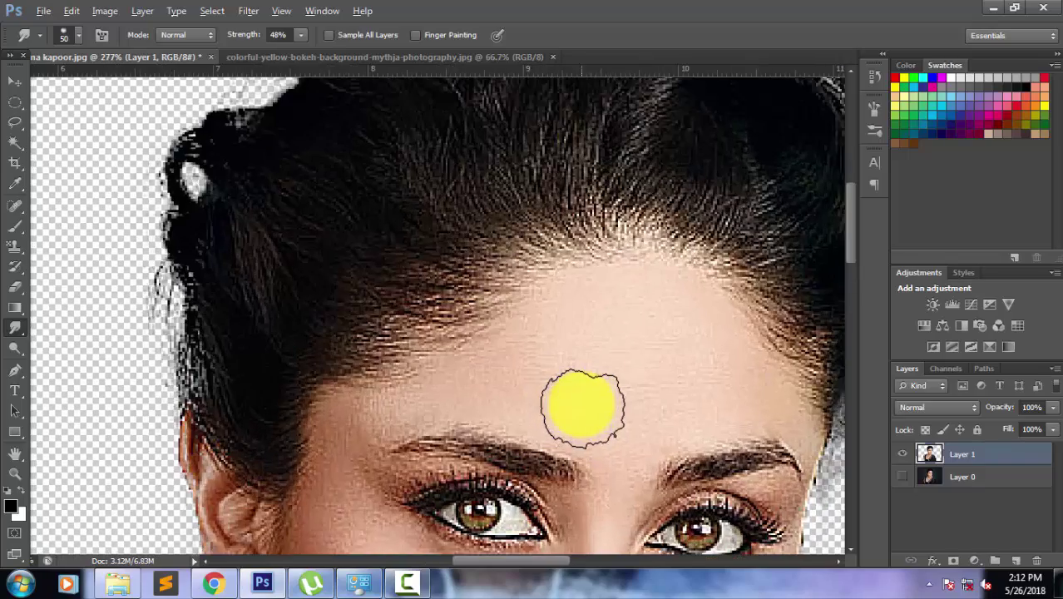
scroll(574, 403, up, 1)
drag(575, 383, 491, 322)
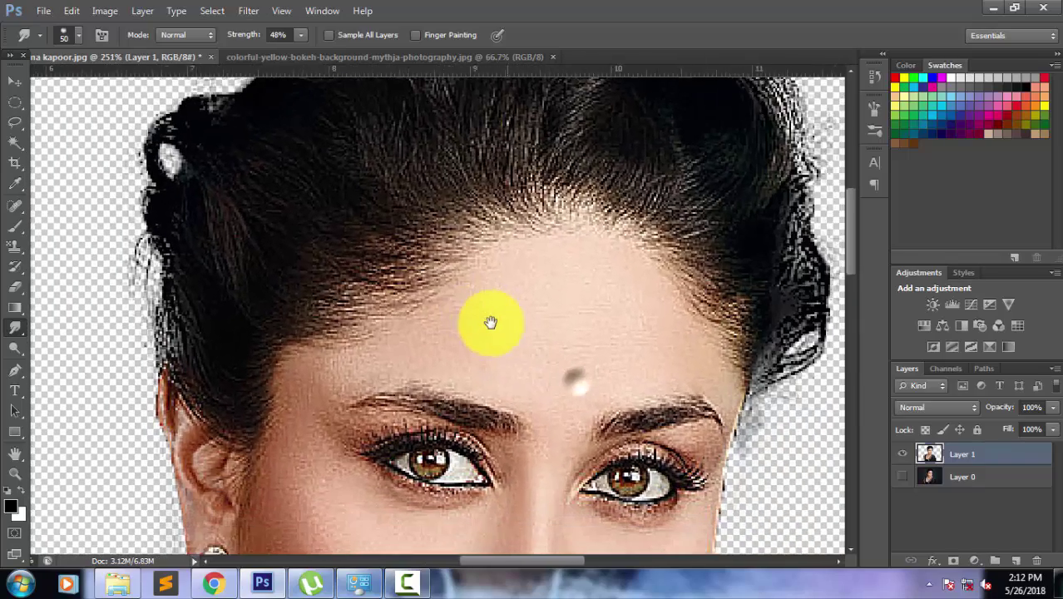
key(bracketleft)
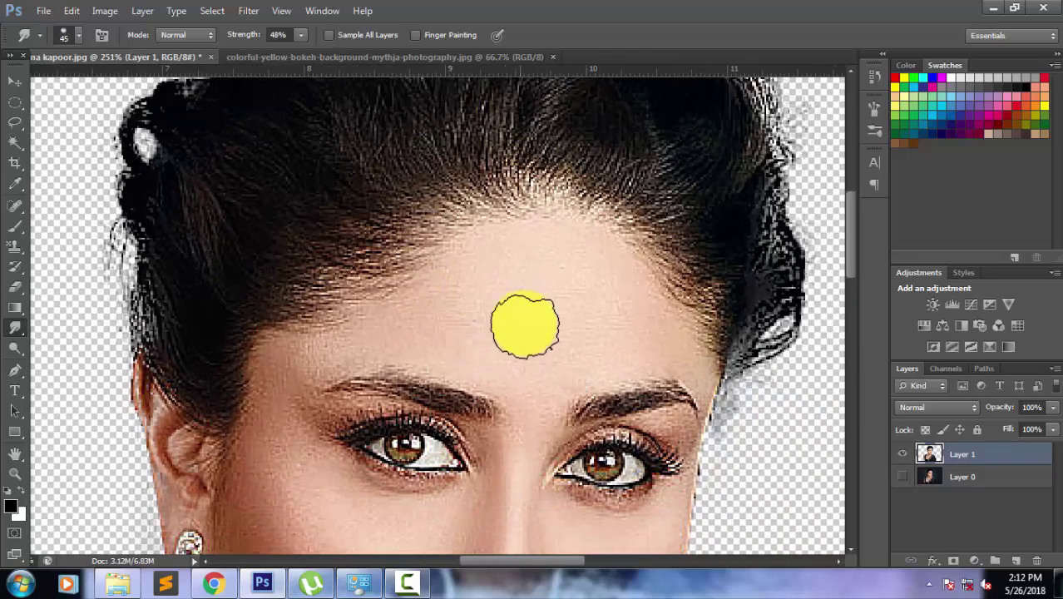
key(bracketleft)
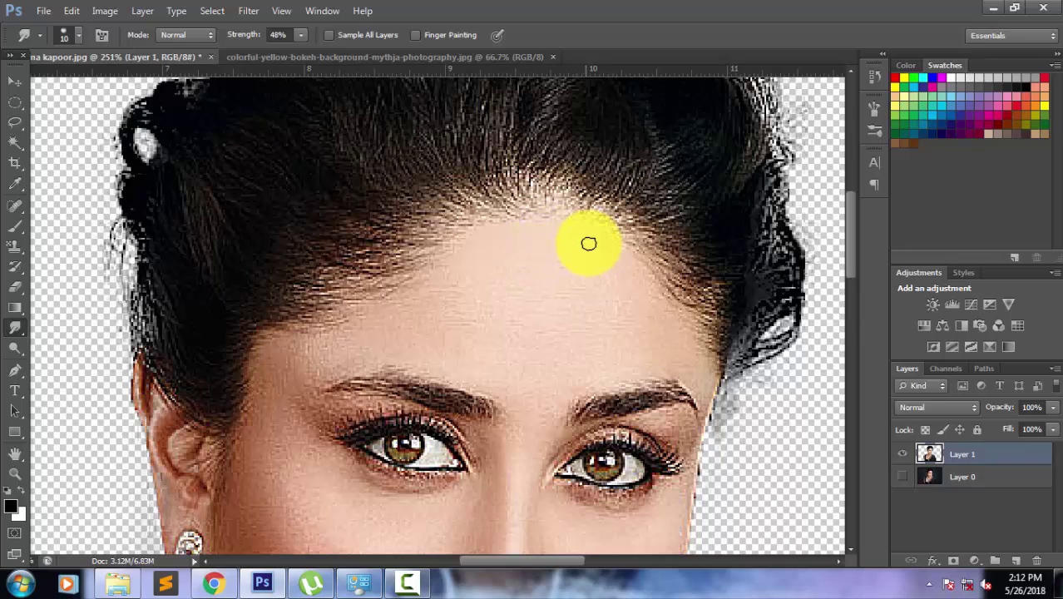
Smudge down the forehead hairline and across the forehead skin to blend its texture
mouse_move(600, 234)
mouse_down()
mouse_move(648, 294)
mouse_move(641, 269)
mouse_move(696, 350)
mouse_move(696, 320)
mouse_move(712, 392)
mouse_move(684, 369)
mouse_move(658, 317)
mouse_move(648, 325)
mouse_move(586, 273)
mouse_move(614, 308)
mouse_up()
mouse_move(565, 283)
mouse_down()
mouse_move(593, 331)
mouse_move(610, 341)
mouse_move(620, 313)
mouse_move(669, 375)
mouse_move(633, 370)
mouse_move(567, 321)
mouse_up()
mouse_move(565, 276)
mouse_down()
mouse_move(536, 266)
mouse_move(479, 294)
mouse_move(529, 256)
mouse_move(535, 298)
mouse_move(514, 310)
mouse_move(563, 326)
mouse_move(624, 377)
mouse_move(648, 373)
mouse_move(577, 375)
mouse_move(541, 335)
mouse_move(434, 287)
mouse_move(465, 239)
mouse_move(356, 326)
mouse_move(411, 292)
mouse_move(397, 332)
mouse_move(479, 281)
mouse_move(493, 309)
mouse_move(479, 347)
mouse_move(432, 326)
mouse_move(413, 352)
mouse_move(490, 365)
mouse_move(510, 349)
mouse_move(490, 241)
mouse_move(515, 247)
mouse_move(546, 232)
mouse_move(541, 289)
mouse_move(520, 261)
mouse_move(398, 219)
mouse_move(325, 238)
mouse_move(336, 209)
mouse_move(325, 207)
mouse_move(356, 214)
mouse_move(421, 155)
mouse_move(449, 150)
mouse_move(485, 167)
mouse_move(598, 163)
mouse_move(670, 186)
mouse_move(665, 214)
mouse_move(674, 214)
mouse_move(440, 206)
mouse_move(488, 223)
mouse_move(489, 242)
mouse_move(582, 250)
mouse_move(497, 229)
mouse_move(299, 219)
mouse_move(283, 232)
mouse_move(284, 216)
mouse_move(267, 240)
mouse_move(297, 208)
mouse_move(297, 245)
mouse_move(268, 253)
mouse_move(256, 307)
mouse_move(284, 275)
mouse_move(287, 299)
mouse_move(277, 297)
mouse_move(263, 336)
mouse_move(306, 311)
mouse_up()
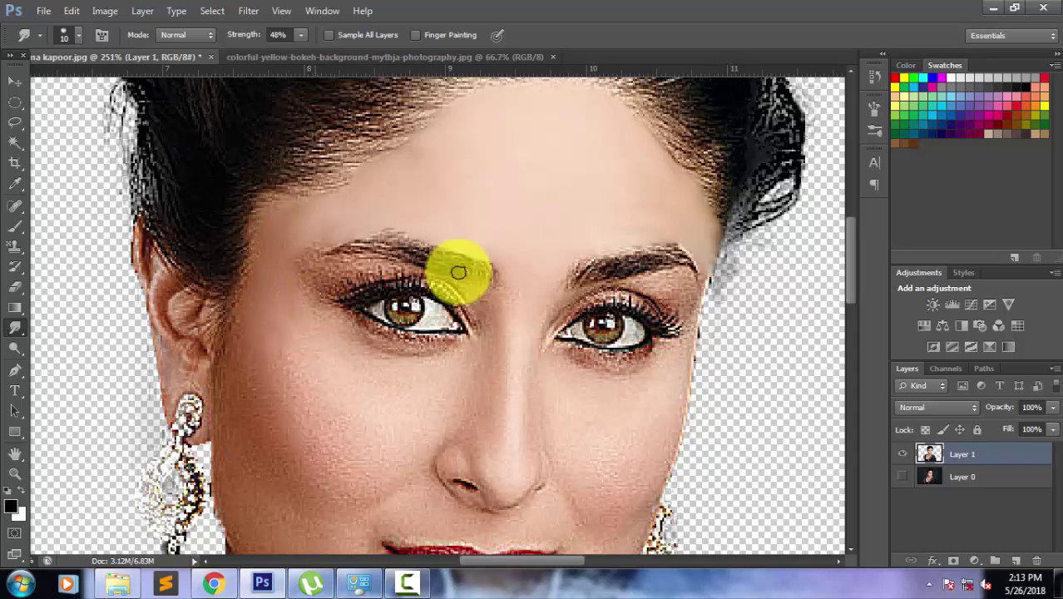
In the Brush panel, set the smudge tip to 57% spacing and 25 px size
click(875, 110)
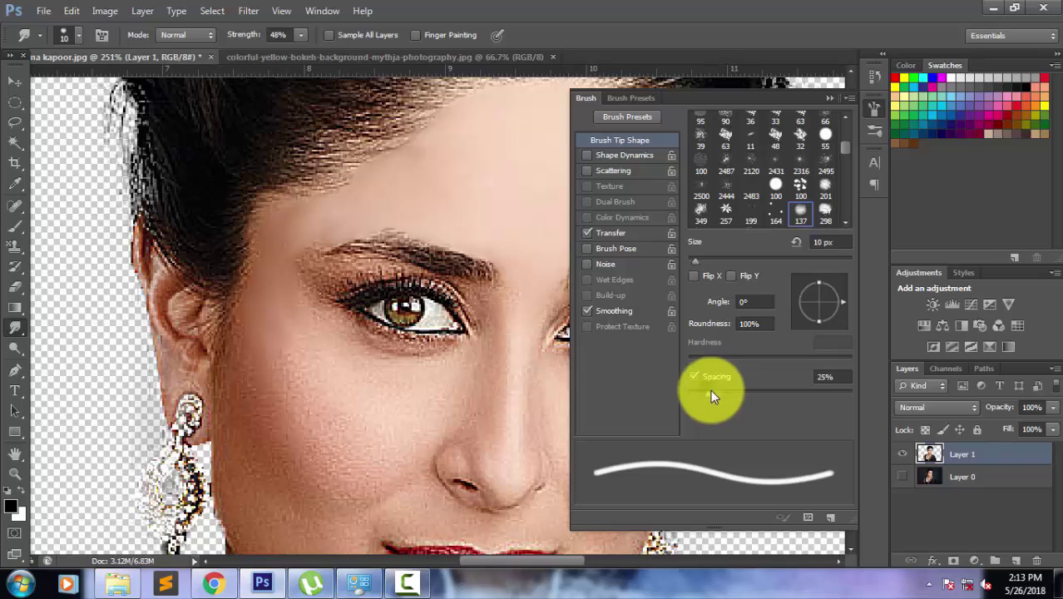
drag(714, 389, 747, 396)
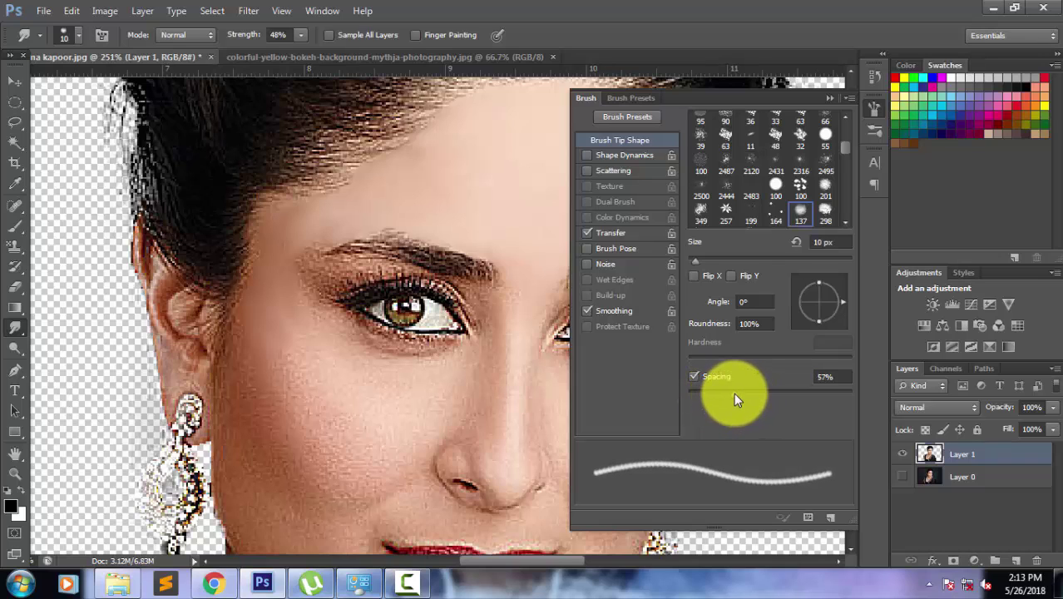
drag(694, 259, 707, 260)
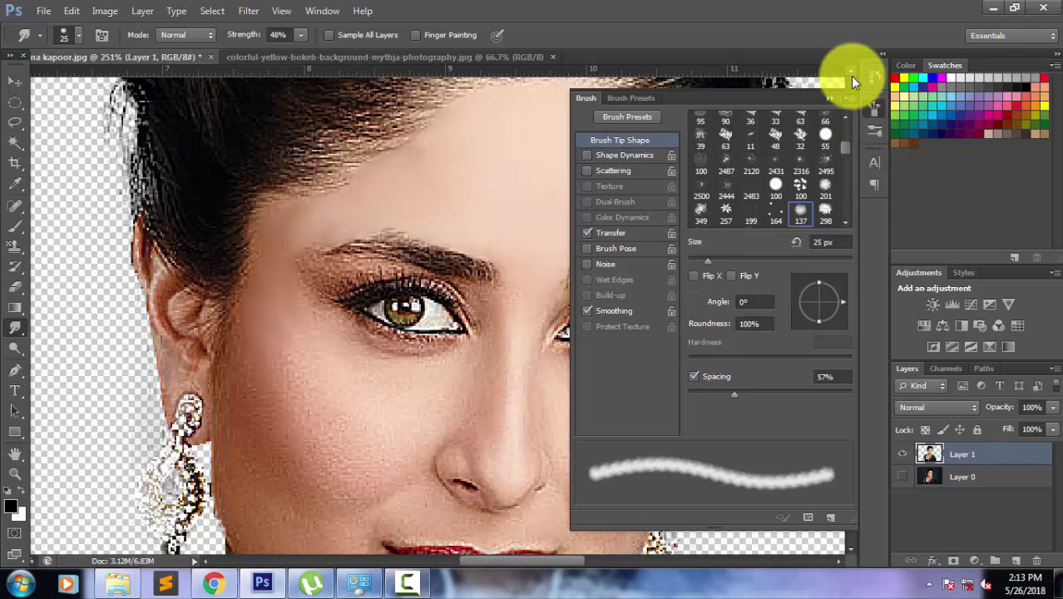
click(833, 98)
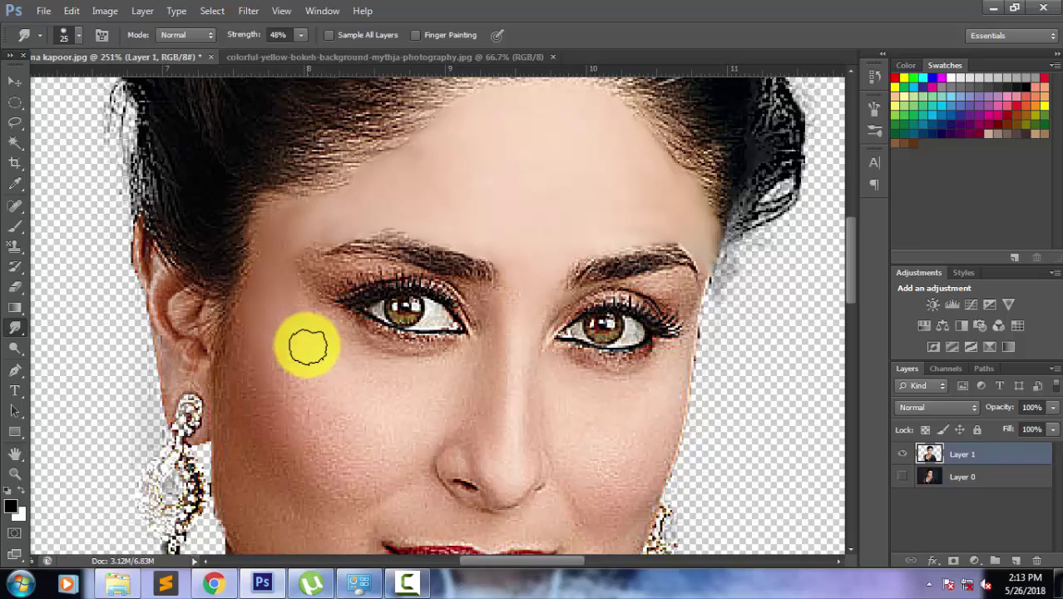
Smudge across the cheek skin beside the eye to smooth it
mouse_move(307, 338)
mouse_down()
mouse_move(316, 302)
mouse_move(294, 259)
mouse_move(337, 325)
mouse_move(333, 347)
mouse_move(412, 368)
mouse_move(471, 363)
mouse_move(473, 390)
mouse_move(463, 377)
mouse_up()
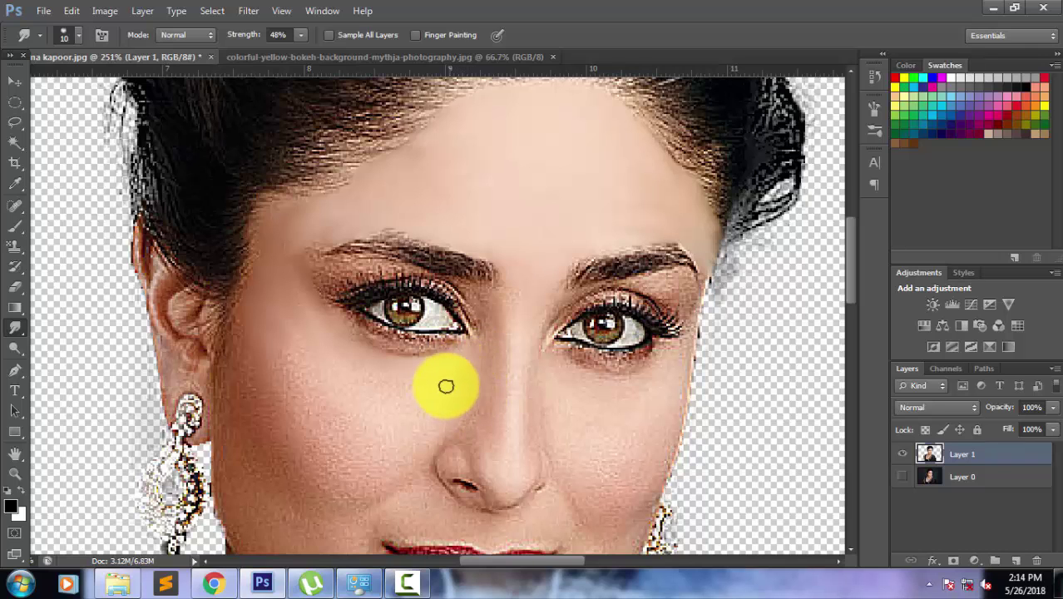
Shrink the brush to 6 px and smudge the nose-bridge dark spot and nose-tip skin
scroll(343, 537, up, 1)
key(bracketleft)
key(bracketleft)
key(bracketleft)
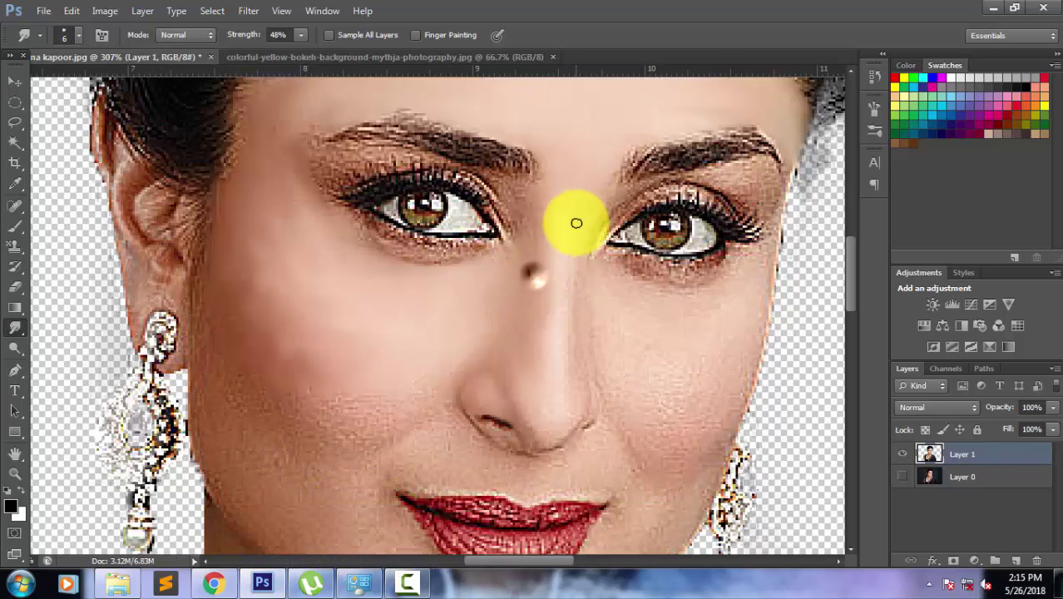
mouse_move(576, 223)
mouse_down()
mouse_move(574, 278)
mouse_move(579, 266)
mouse_move(560, 344)
mouse_move(546, 347)
mouse_move(563, 294)
mouse_move(558, 266)
mouse_move(583, 306)
mouse_move(560, 392)
mouse_move(580, 395)
mouse_move(572, 421)
mouse_up()
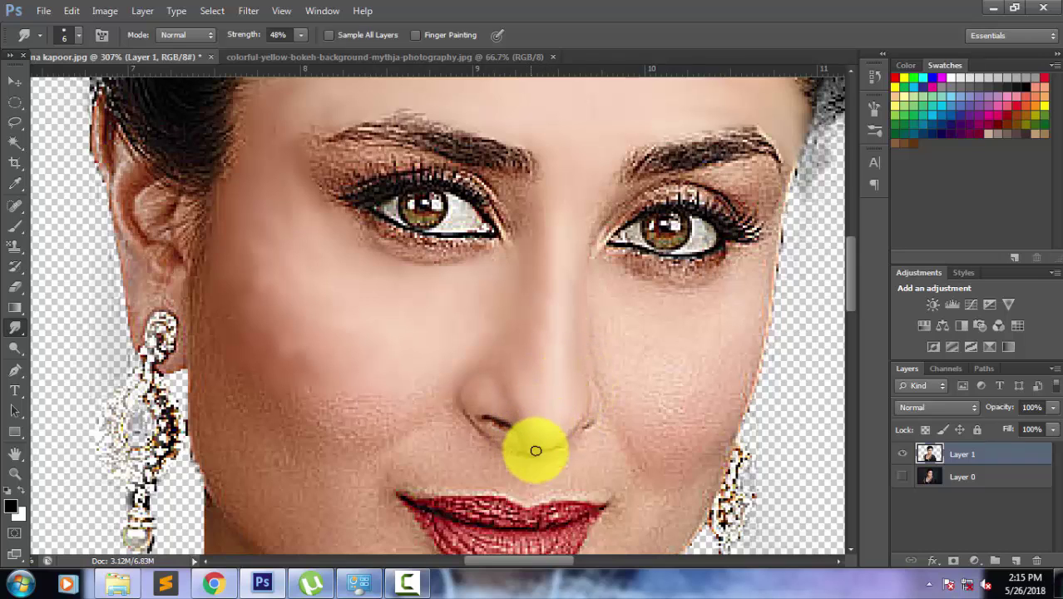
drag(538, 451, 555, 441)
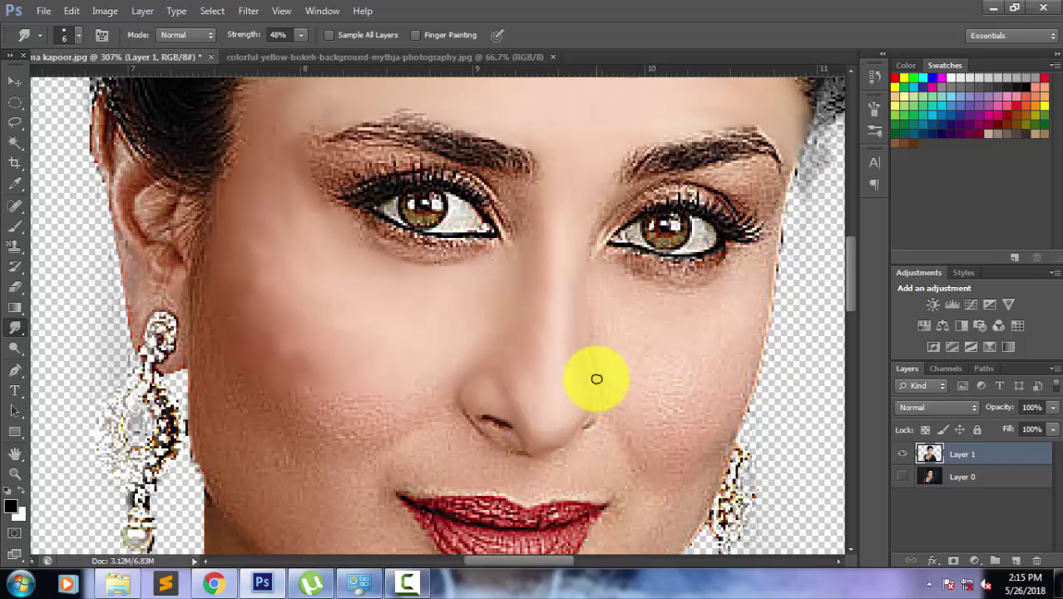
mouse_move(594, 380)
mouse_down()
mouse_move(604, 413)
mouse_move(588, 387)
mouse_move(594, 423)
mouse_move(586, 313)
mouse_move(603, 304)
mouse_move(582, 256)
mouse_move(599, 340)
mouse_move(588, 404)
mouse_move(481, 437)
mouse_move(493, 430)
mouse_move(487, 419)
mouse_move(496, 423)
mouse_move(465, 414)
mouse_move(453, 386)
mouse_move(439, 396)
mouse_move(473, 442)
mouse_move(518, 451)
mouse_move(531, 475)
mouse_move(413, 428)
mouse_move(428, 418)
mouse_move(428, 396)
mouse_move(395, 414)
mouse_move(429, 375)
mouse_move(428, 403)
mouse_move(440, 373)
mouse_move(441, 423)
mouse_move(367, 410)
mouse_move(395, 427)
mouse_move(368, 414)
mouse_move(334, 422)
mouse_move(235, 387)
mouse_move(345, 458)
mouse_move(409, 431)
mouse_move(328, 451)
mouse_move(262, 418)
mouse_move(338, 442)
mouse_move(295, 429)
mouse_move(342, 440)
mouse_move(376, 432)
mouse_move(342, 439)
mouse_move(354, 402)
mouse_move(321, 412)
mouse_move(311, 385)
mouse_move(292, 402)
mouse_move(323, 415)
mouse_move(283, 396)
mouse_move(301, 352)
mouse_move(291, 346)
mouse_move(299, 364)
mouse_move(321, 368)
mouse_move(313, 356)
mouse_move(268, 349)
mouse_move(285, 342)
mouse_move(284, 257)
mouse_move(258, 329)
mouse_move(242, 292)
mouse_move(272, 295)
mouse_move(276, 316)
mouse_move(378, 384)
mouse_move(301, 418)
mouse_move(254, 347)
mouse_move(268, 428)
mouse_move(231, 398)
mouse_move(206, 311)
mouse_move(223, 281)
mouse_move(228, 297)
mouse_move(209, 269)
mouse_move(203, 311)
mouse_move(170, 340)
mouse_move(209, 297)
mouse_move(205, 258)
mouse_move(186, 278)
mouse_move(223, 422)
mouse_move(194, 411)
mouse_move(214, 466)
mouse_move(237, 404)
mouse_move(216, 332)
mouse_move(233, 309)
mouse_move(230, 368)
mouse_move(257, 477)
mouse_move(251, 459)
mouse_move(267, 429)
mouse_move(290, 443)
mouse_move(238, 442)
mouse_move(198, 357)
mouse_move(209, 392)
mouse_move(244, 420)
mouse_move(268, 473)
mouse_move(268, 417)
mouse_move(273, 425)
mouse_move(289, 368)
mouse_move(326, 379)
mouse_move(306, 363)
mouse_move(349, 394)
mouse_move(361, 384)
mouse_move(347, 395)
mouse_move(374, 377)
mouse_move(379, 398)
mouse_up()
Smudge the upper lip, lower lip, the line between them and both lip corners into even red
scroll(244, 443, down, 3)
mouse_move(421, 358)
mouse_down()
mouse_move(394, 368)
mouse_move(423, 351)
mouse_move(429, 379)
mouse_up()
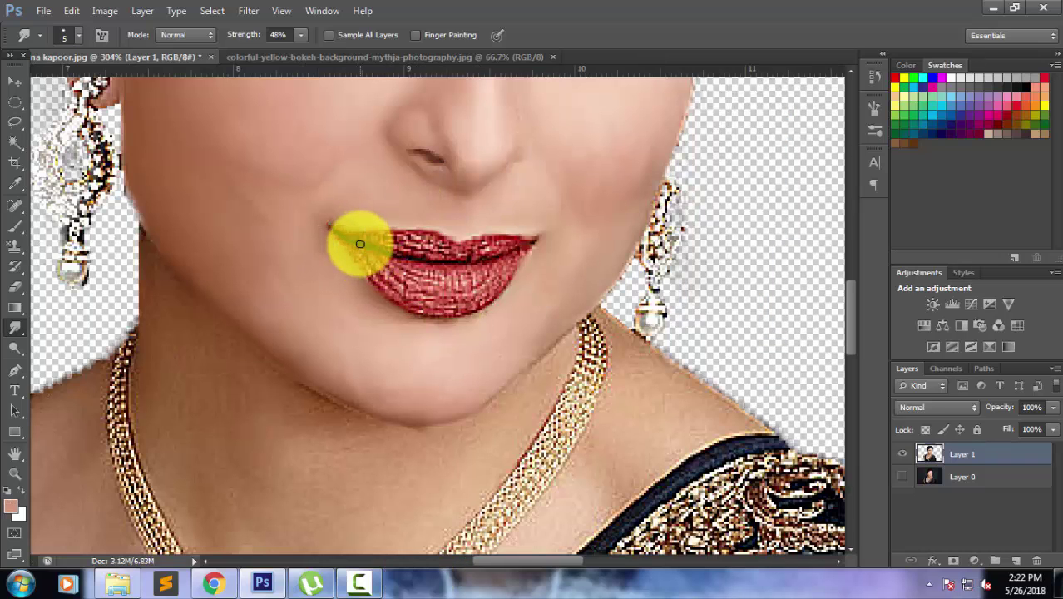
mouse_move(338, 233)
mouse_down()
mouse_move(332, 225)
mouse_move(398, 236)
mouse_up()
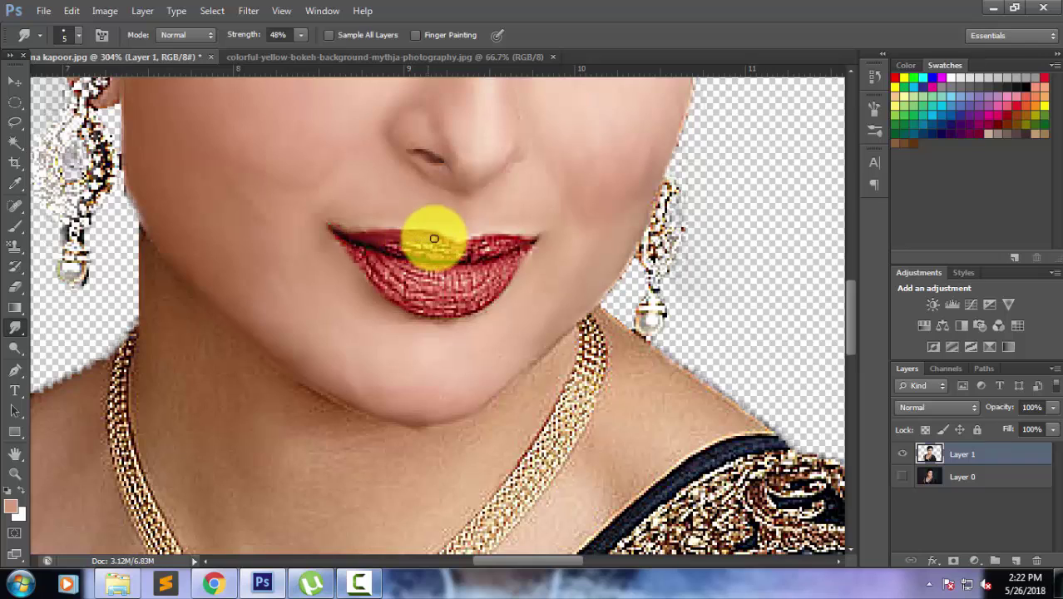
mouse_move(420, 248)
mouse_down()
mouse_move(387, 243)
mouse_move(415, 251)
mouse_move(456, 240)
mouse_move(390, 235)
mouse_move(461, 257)
mouse_up()
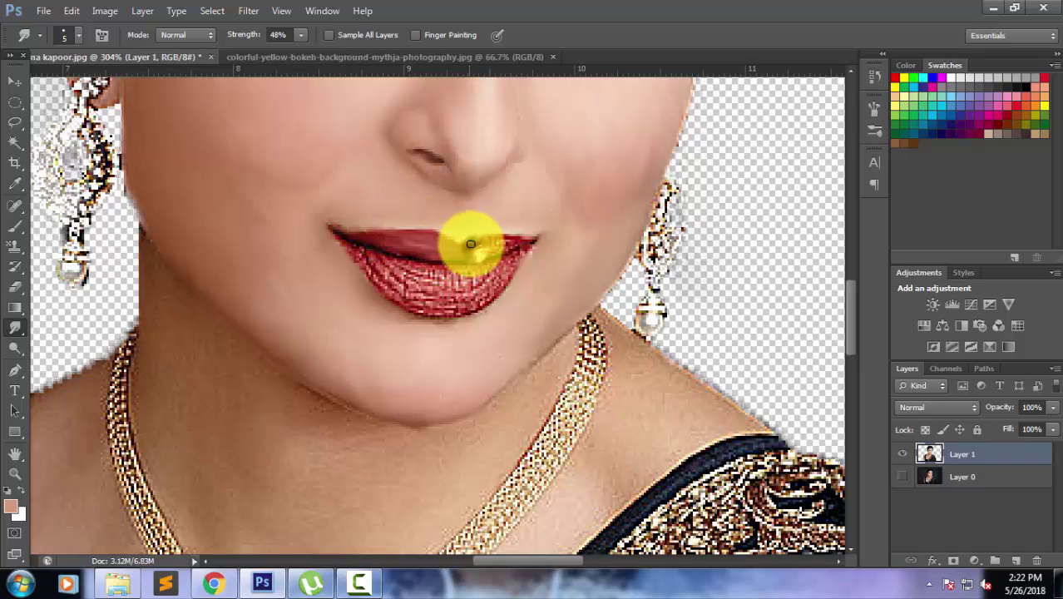
mouse_move(481, 240)
mouse_down()
mouse_move(533, 243)
mouse_move(473, 248)
mouse_move(522, 253)
mouse_move(500, 262)
mouse_move(510, 253)
mouse_move(479, 304)
mouse_move(492, 298)
mouse_move(440, 309)
mouse_move(406, 302)
mouse_move(337, 230)
mouse_move(379, 287)
mouse_move(409, 304)
mouse_move(374, 265)
mouse_move(446, 272)
mouse_up()
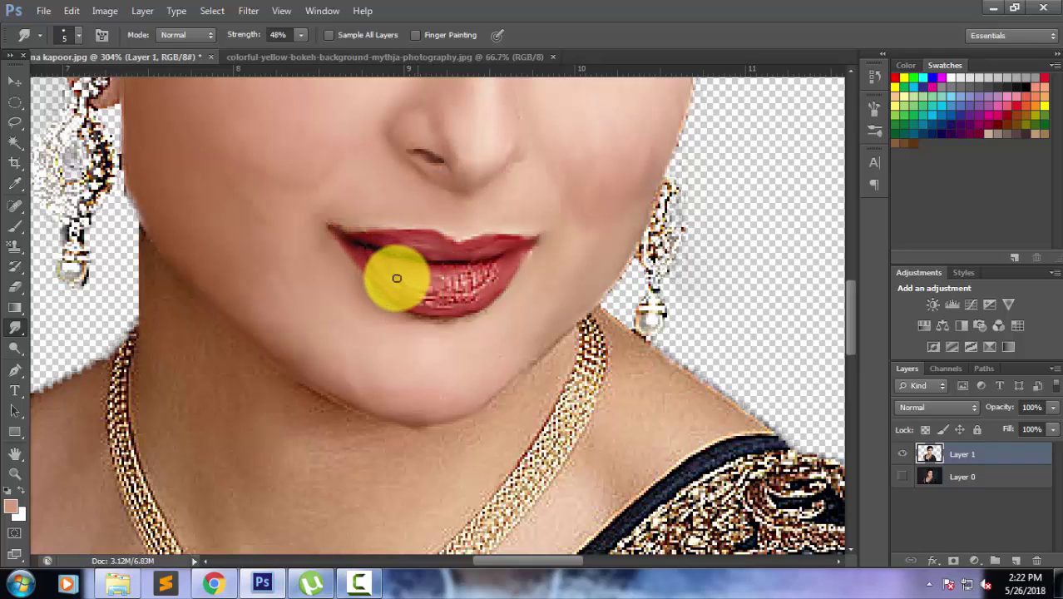
mouse_move(392, 272)
mouse_down()
mouse_move(432, 299)
mouse_move(470, 297)
mouse_move(483, 277)
mouse_up()
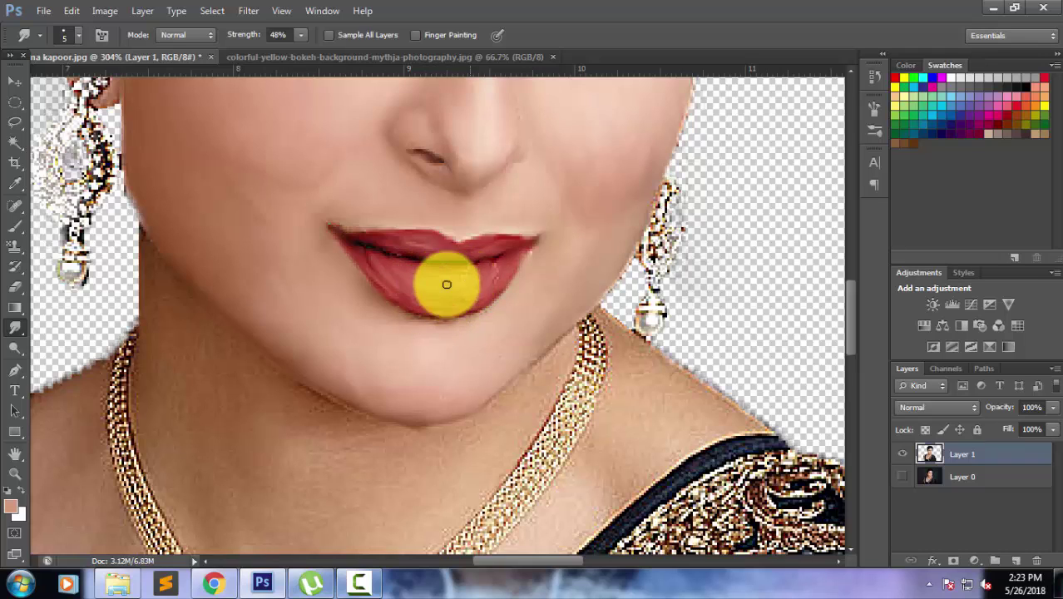
mouse_move(446, 281)
mouse_down()
mouse_move(469, 265)
mouse_move(468, 298)
mouse_move(449, 274)
mouse_move(483, 294)
mouse_move(420, 301)
mouse_move(423, 318)
mouse_move(485, 308)
mouse_up()
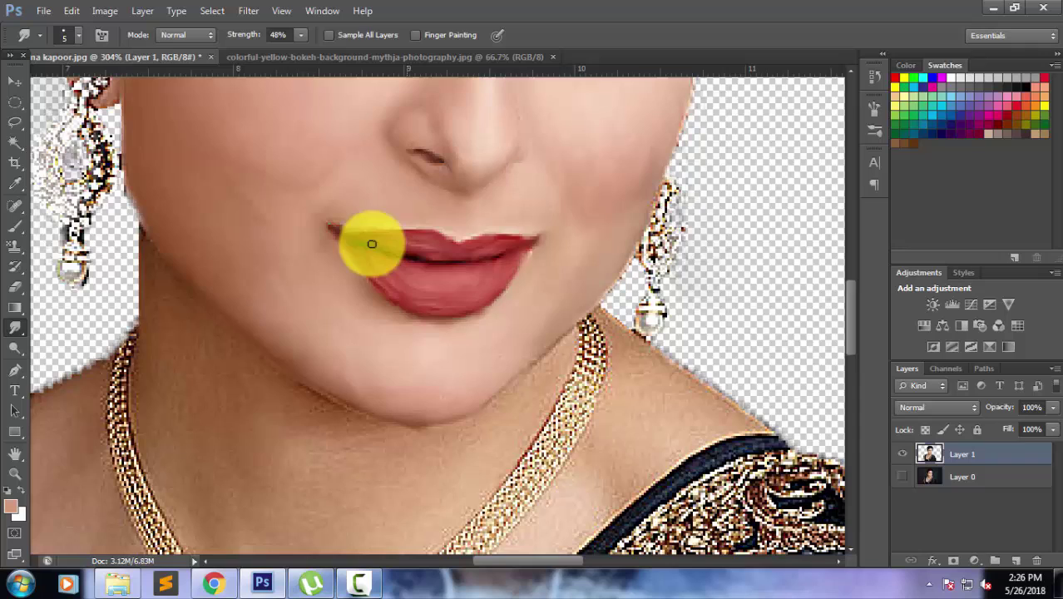
mouse_move(372, 244)
mouse_down()
mouse_move(363, 266)
mouse_move(363, 251)
mouse_move(378, 253)
mouse_move(387, 280)
mouse_move(368, 267)
mouse_move(411, 298)
mouse_move(503, 237)
mouse_move(518, 242)
mouse_move(387, 256)
mouse_move(347, 228)
mouse_move(354, 262)
mouse_move(306, 257)
mouse_up()
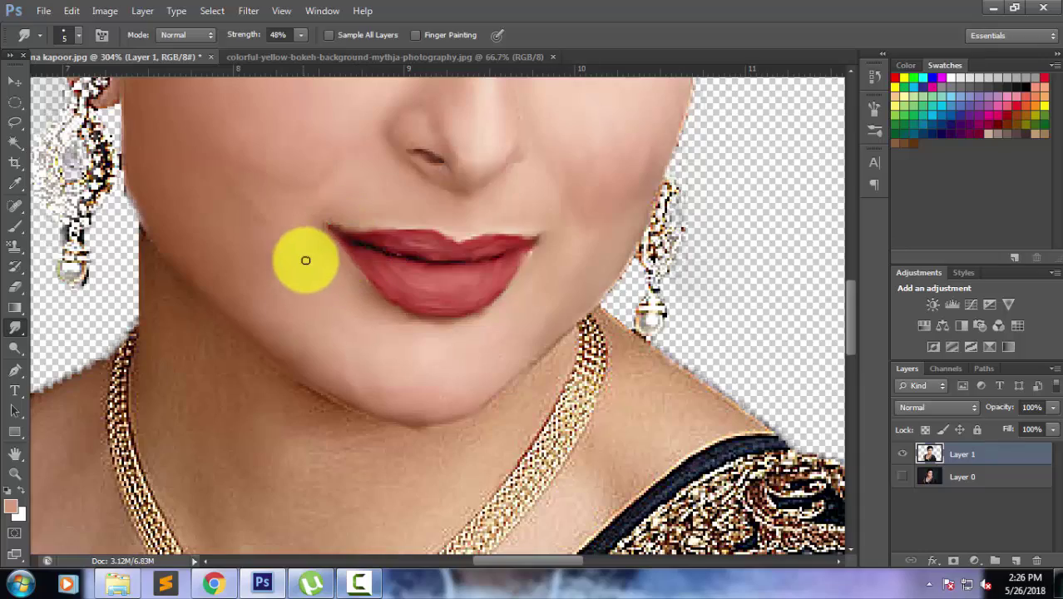
Zoom back to about 279% near the left ear and smudge the hair edge beside it
scroll(315, 269, down, 2)
scroll(325, 270, down, 1)
scroll(325, 269, down, 1)
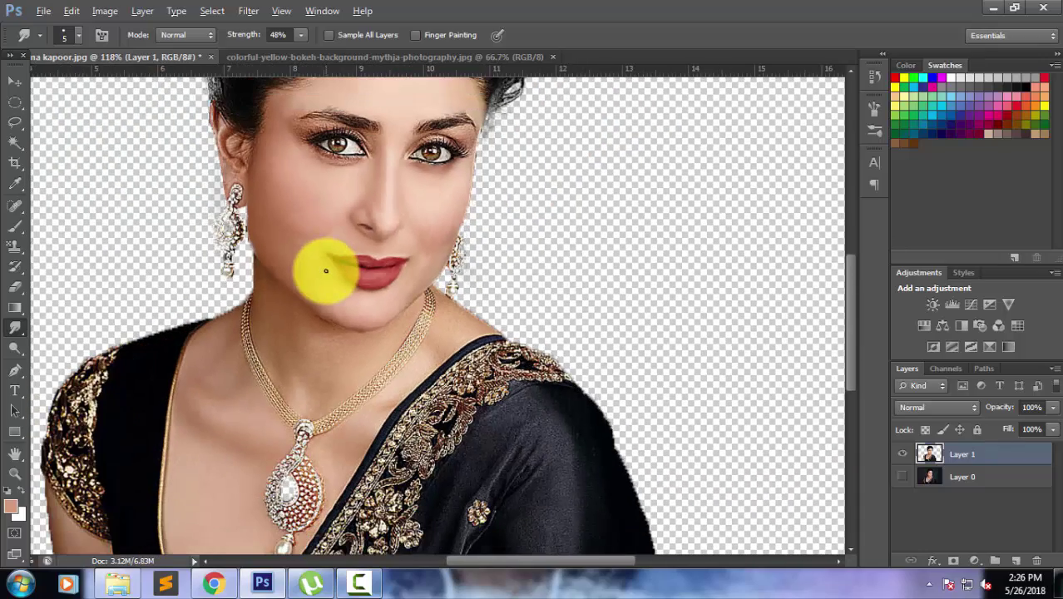
scroll(326, 270, up, 1)
scroll(323, 269, up, 1)
scroll(320, 268, up, 1)
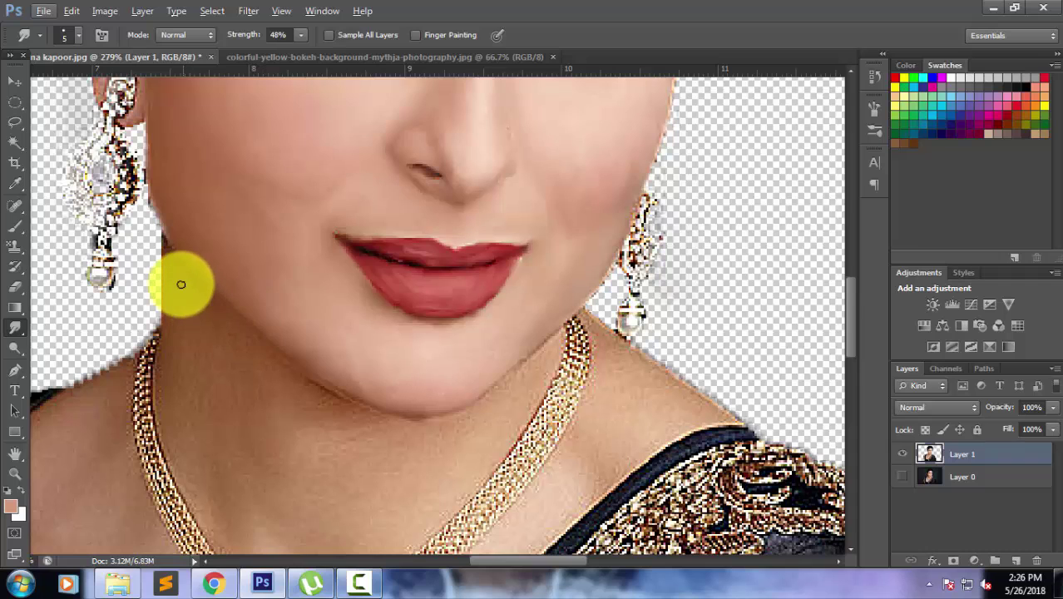
scroll(181, 285, up, 1)
scroll(187, 275, up, 1)
scroll(216, 260, up, 3)
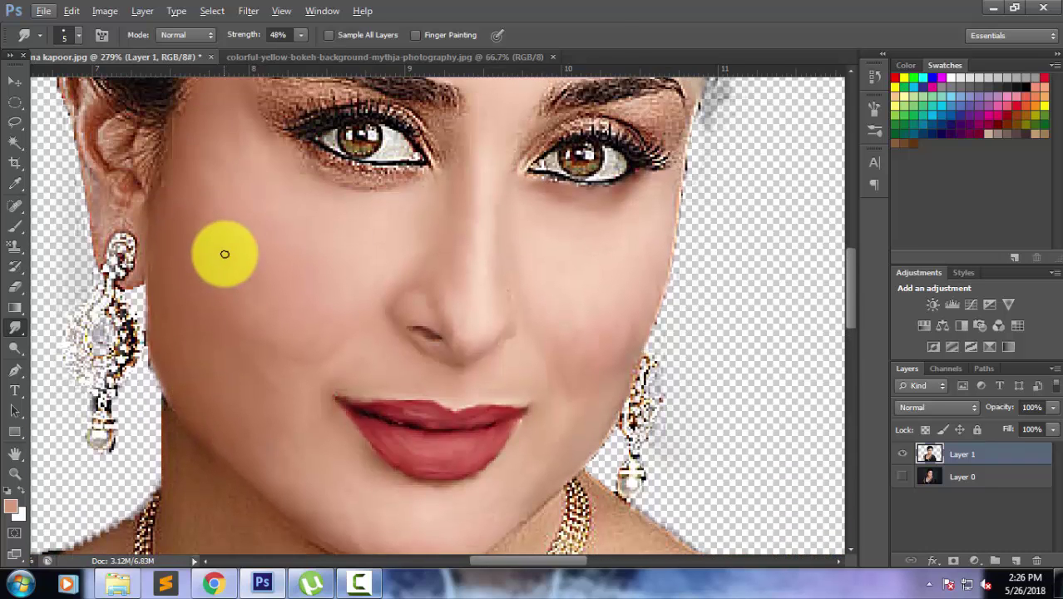
scroll(233, 250, up, 3)
scroll(320, 273, left, 3)
scroll(202, 202, left, 1)
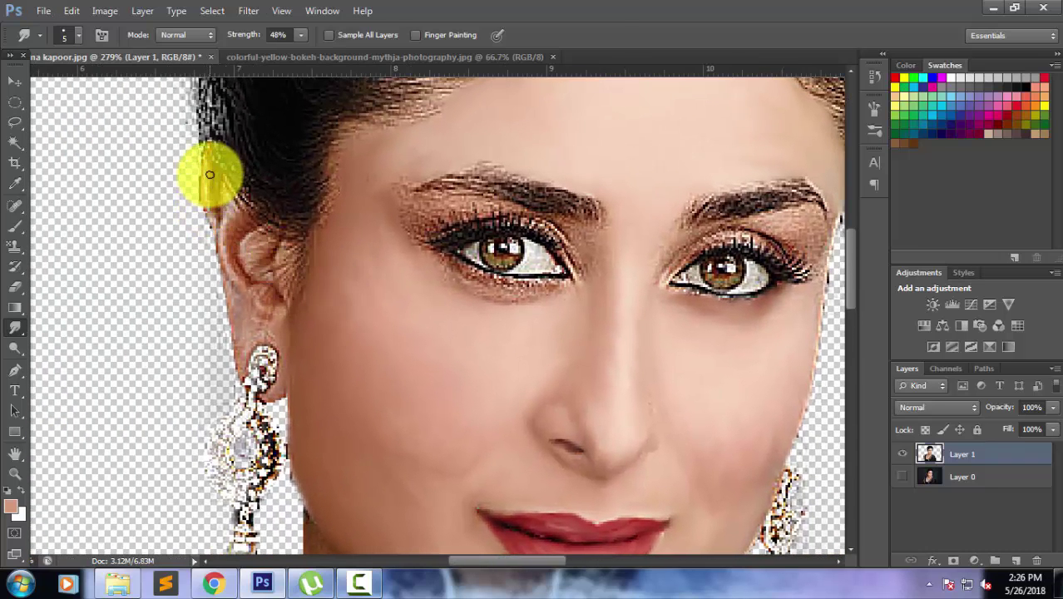
mouse_move(209, 175)
mouse_down()
mouse_move(214, 240)
mouse_move(224, 197)
mouse_move(209, 161)
mouse_move(233, 344)
mouse_move(240, 358)
mouse_move(240, 344)
mouse_move(268, 328)
mouse_move(278, 340)
mouse_move(270, 398)
mouse_move(280, 337)
mouse_move(237, 302)
mouse_move(238, 368)
mouse_move(241, 299)
mouse_move(214, 226)
mouse_move(232, 248)
mouse_up()
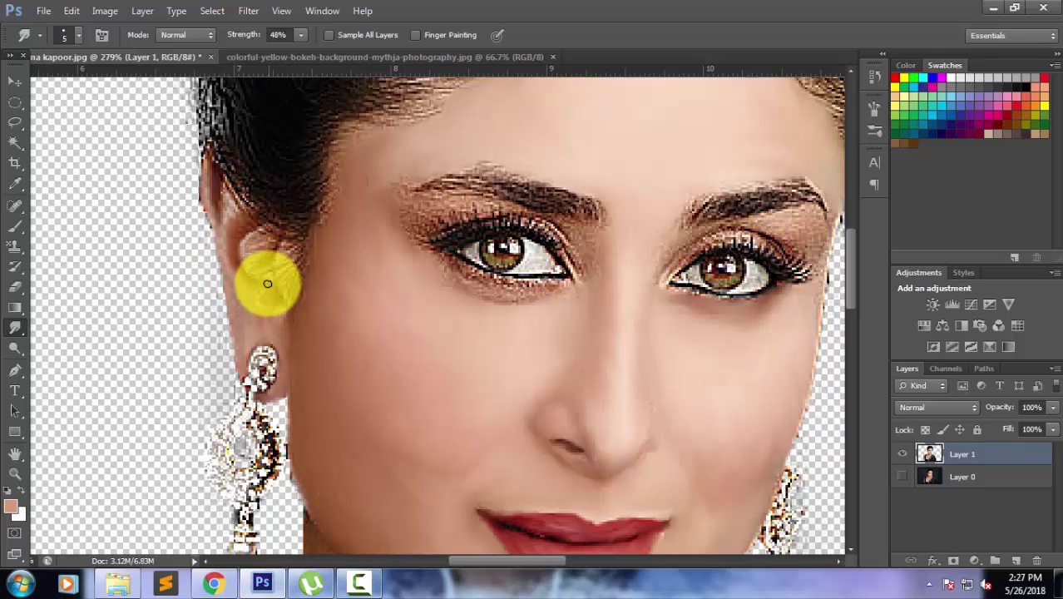
Smudge the left ear lobe, ear, earring and jaw edge, then the skin from eyebrow to eyelid
mouse_move(267, 283)
mouse_down()
mouse_move(261, 297)
mouse_move(277, 310)
mouse_move(250, 301)
mouse_move(248, 232)
mouse_move(235, 251)
mouse_up()
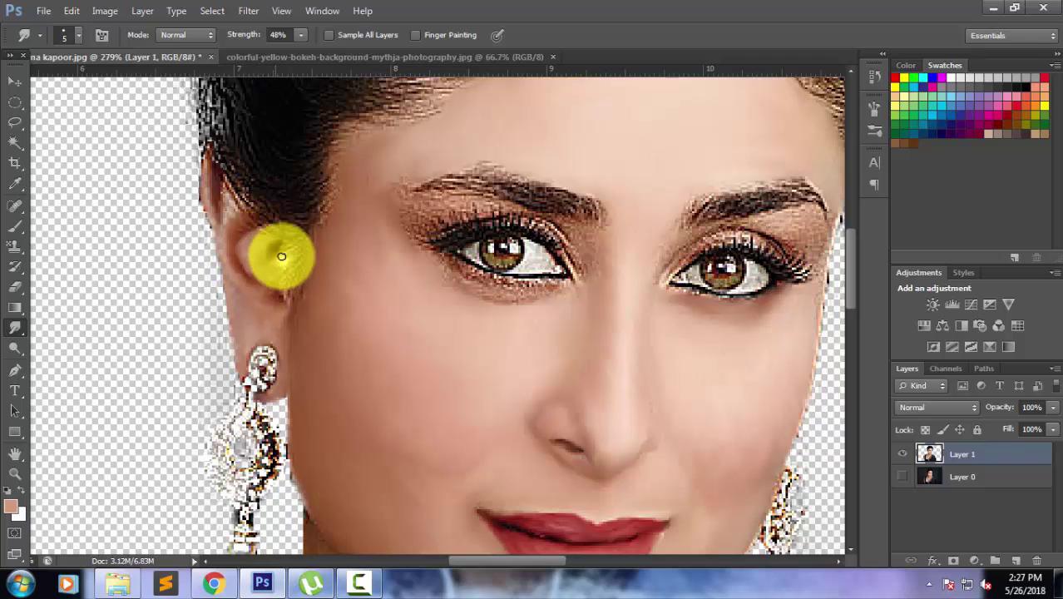
mouse_move(281, 257)
mouse_down()
mouse_move(261, 261)
mouse_move(250, 230)
mouse_move(174, 180)
mouse_move(222, 202)
mouse_move(218, 178)
mouse_move(230, 228)
mouse_up()
scroll(230, 228, down, 1)
scroll(249, 260, down, 2)
scroll(257, 278, down, 1)
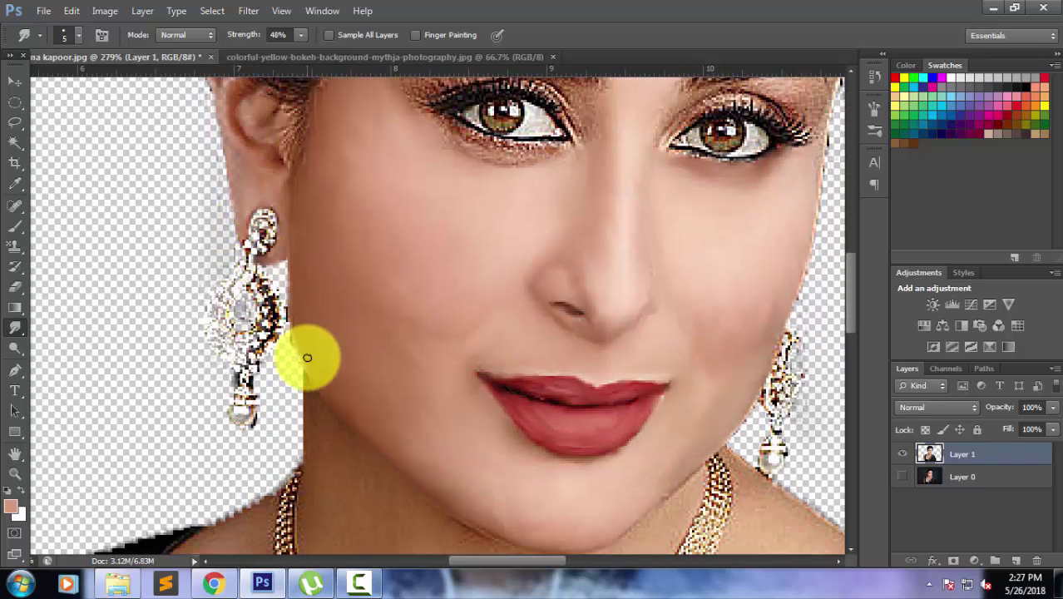
mouse_move(303, 356)
mouse_down()
mouse_move(281, 309)
mouse_move(296, 340)
mouse_move(423, 357)
mouse_move(201, 306)
mouse_move(207, 497)
mouse_move(231, 440)
mouse_move(268, 506)
mouse_move(247, 354)
mouse_move(283, 400)
mouse_up()
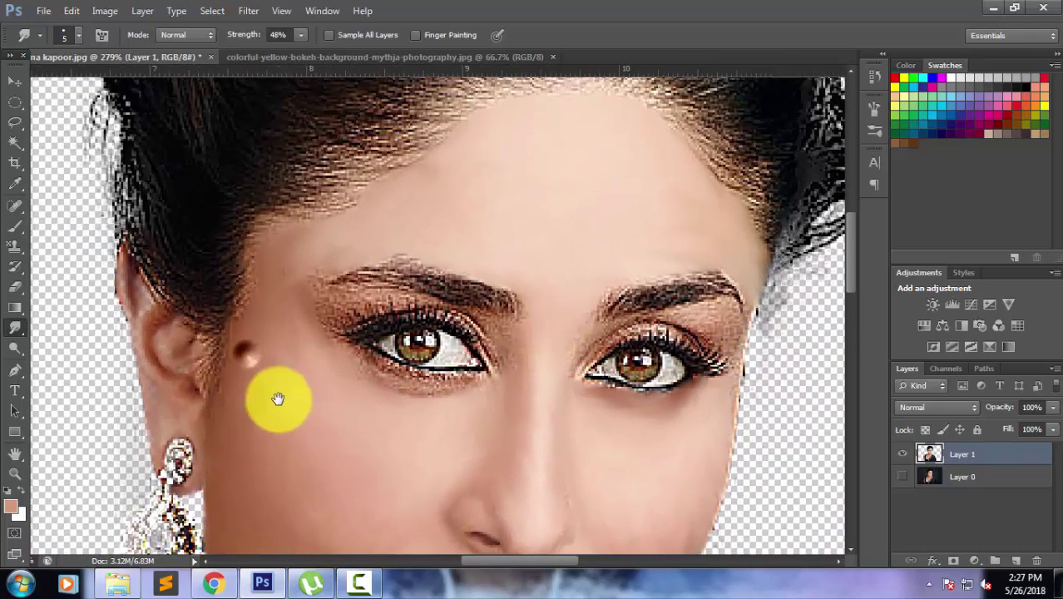
mouse_move(397, 300)
mouse_down()
mouse_move(435, 333)
mouse_move(497, 339)
mouse_move(506, 356)
mouse_move(491, 349)
mouse_move(496, 361)
mouse_move(492, 349)
mouse_move(510, 361)
mouse_move(516, 350)
mouse_move(506, 316)
mouse_move(510, 328)
mouse_move(475, 314)
mouse_move(491, 349)
mouse_move(473, 314)
mouse_move(476, 323)
mouse_move(415, 297)
mouse_move(442, 297)
mouse_move(410, 288)
mouse_move(406, 301)
mouse_move(359, 307)
mouse_move(408, 304)
mouse_move(365, 300)
mouse_move(357, 311)
mouse_move(312, 287)
mouse_move(340, 333)
mouse_move(331, 319)
mouse_move(344, 311)
mouse_move(330, 313)
mouse_move(345, 309)
mouse_move(313, 290)
mouse_move(339, 346)
mouse_move(380, 379)
mouse_move(352, 356)
mouse_move(427, 398)
mouse_move(421, 386)
mouse_move(474, 381)
mouse_move(418, 390)
mouse_move(373, 377)
mouse_move(356, 356)
mouse_move(368, 316)
mouse_move(444, 307)
mouse_move(479, 337)
mouse_move(471, 304)
mouse_move(475, 314)
mouse_move(444, 309)
mouse_move(399, 328)
mouse_move(380, 316)
mouse_move(349, 335)
mouse_up()
Smudge across the left eye and its outer corner, then the skin between the eyebrows
mouse_move(431, 361)
mouse_down()
mouse_move(443, 376)
mouse_move(475, 373)
mouse_move(380, 344)
mouse_move(368, 351)
mouse_move(416, 376)
mouse_move(451, 354)
mouse_up()
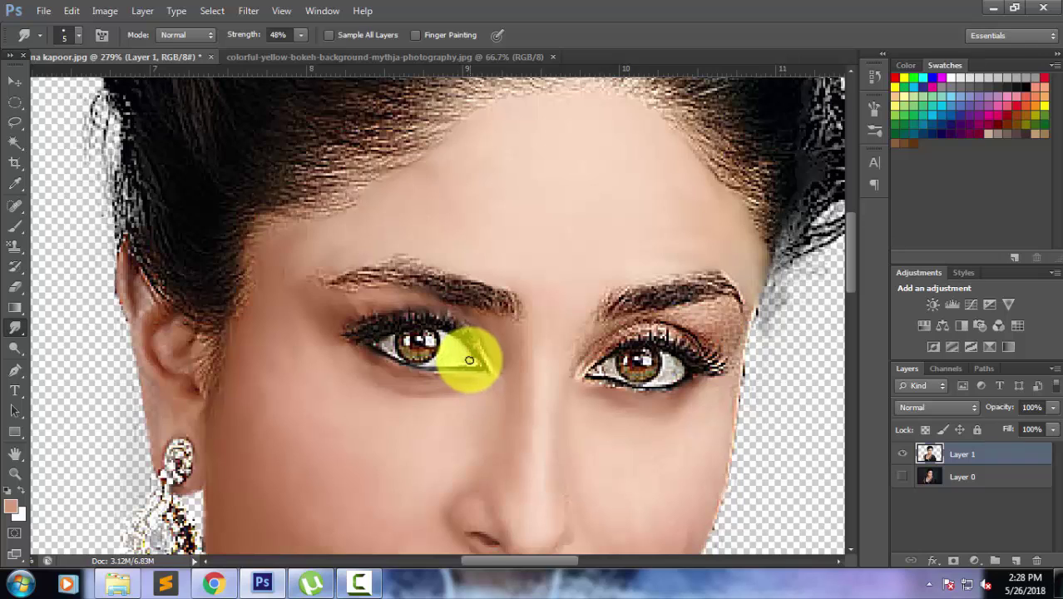
drag(469, 360, 422, 353)
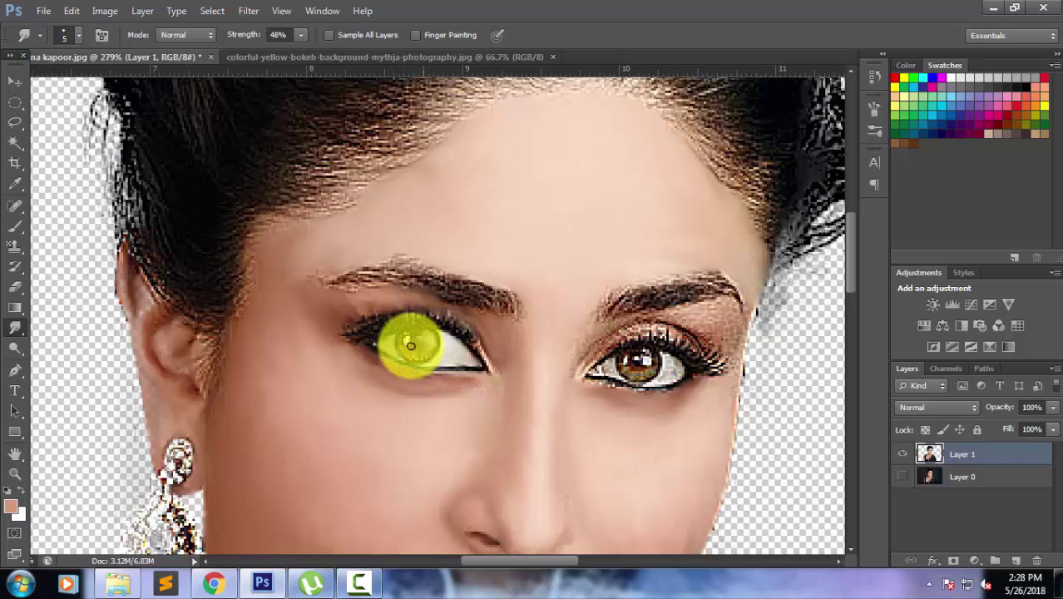
drag(411, 346, 405, 345)
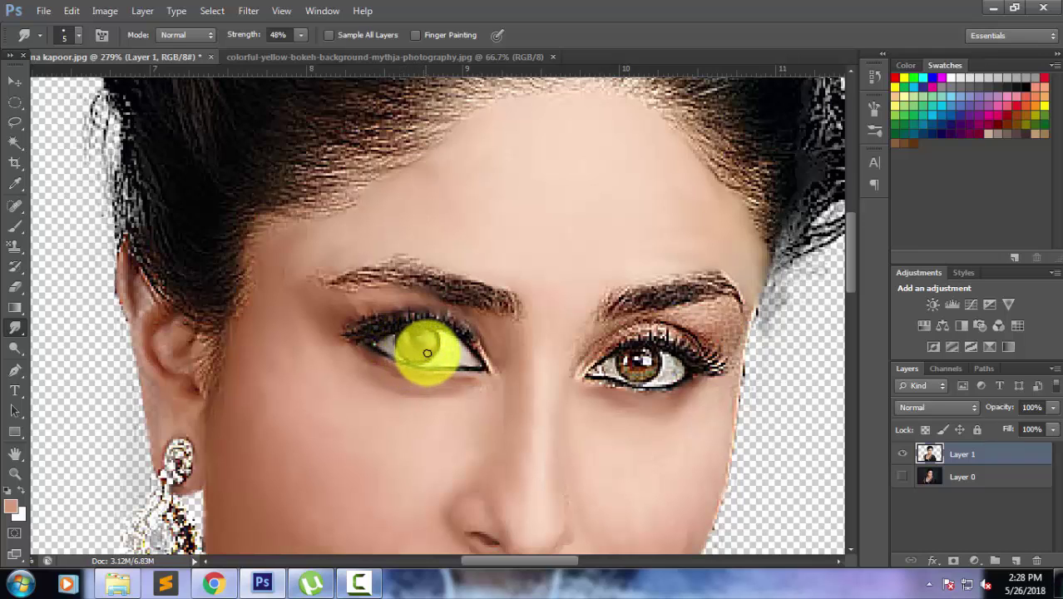
mouse_move(409, 355)
mouse_down()
mouse_move(406, 323)
mouse_move(392, 316)
mouse_move(384, 326)
mouse_move(491, 332)
mouse_move(453, 324)
mouse_up()
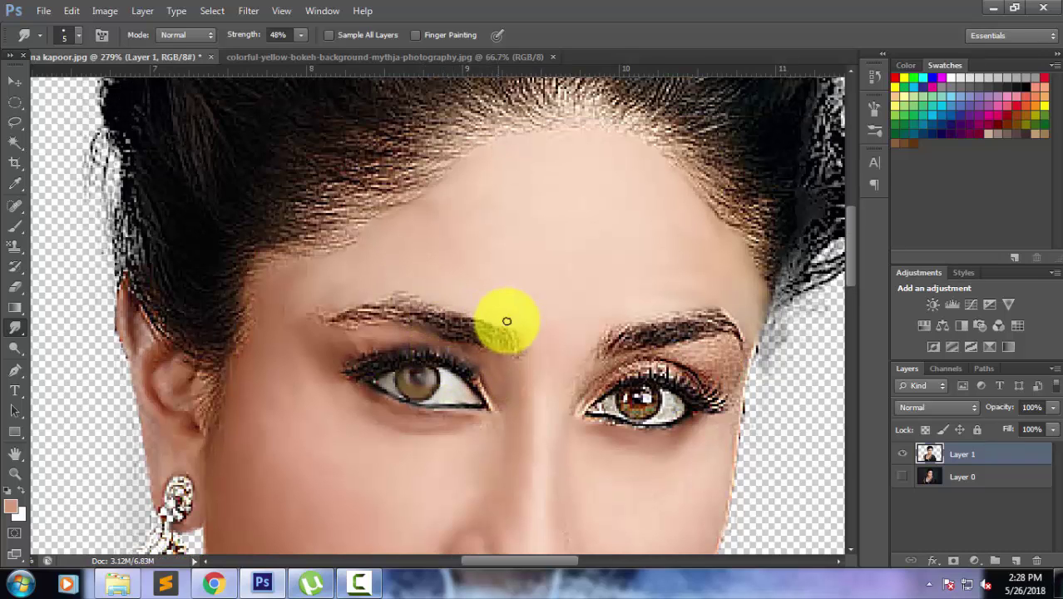
mouse_move(517, 343)
mouse_down()
mouse_move(510, 326)
mouse_move(493, 330)
mouse_move(508, 347)
mouse_move(497, 342)
mouse_move(472, 304)
mouse_move(504, 340)
mouse_move(463, 321)
mouse_move(442, 328)
mouse_move(477, 321)
mouse_move(416, 304)
mouse_move(373, 306)
mouse_move(413, 299)
mouse_move(402, 306)
mouse_move(420, 314)
mouse_move(387, 321)
mouse_move(314, 315)
mouse_move(321, 304)
mouse_move(320, 316)
mouse_move(356, 326)
mouse_move(340, 320)
mouse_move(347, 315)
mouse_move(344, 331)
mouse_move(349, 309)
mouse_move(392, 304)
mouse_move(369, 314)
mouse_move(447, 322)
mouse_move(422, 302)
mouse_move(518, 347)
mouse_move(503, 328)
mouse_move(560, 340)
mouse_move(482, 353)
mouse_move(452, 341)
mouse_move(511, 356)
mouse_move(565, 351)
mouse_move(434, 315)
mouse_move(292, 304)
mouse_up()
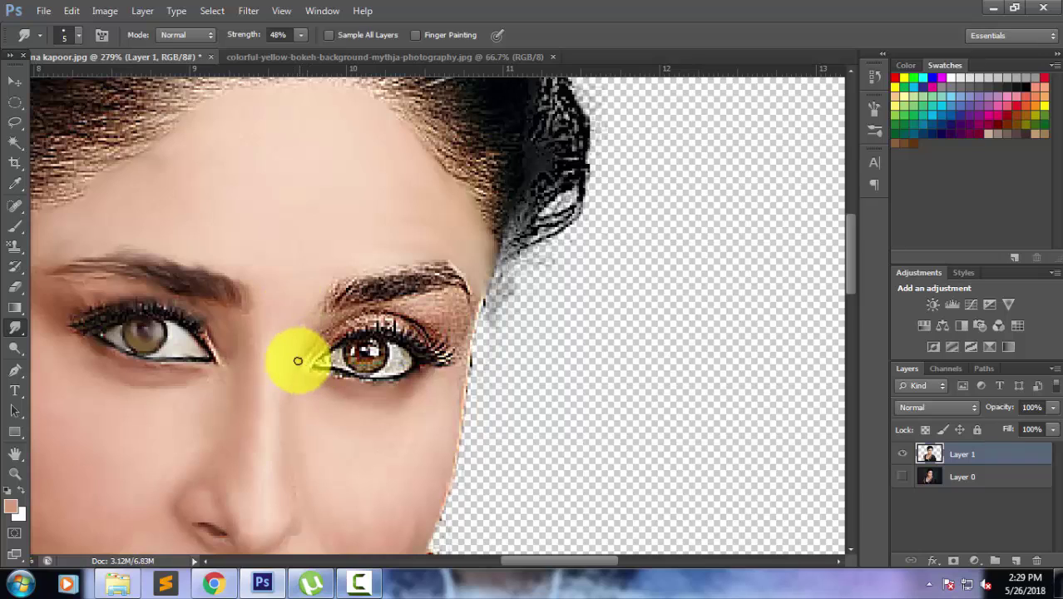
Smudge the right eye's lower lid and inner corner, then along the right eyebrow to its tail
mouse_move(297, 361)
mouse_down()
mouse_move(306, 325)
mouse_move(295, 377)
mouse_move(331, 315)
mouse_move(315, 347)
mouse_move(379, 304)
mouse_move(395, 314)
mouse_move(450, 291)
mouse_move(451, 316)
mouse_move(463, 316)
mouse_move(449, 323)
mouse_move(432, 309)
mouse_move(443, 304)
mouse_move(467, 334)
mouse_move(468, 325)
mouse_move(375, 345)
mouse_move(408, 304)
mouse_move(317, 355)
mouse_move(356, 325)
mouse_move(347, 314)
mouse_move(376, 304)
mouse_move(405, 323)
mouse_move(420, 318)
mouse_move(399, 312)
mouse_move(438, 337)
mouse_move(433, 355)
mouse_move(428, 343)
mouse_move(437, 356)
mouse_move(463, 356)
mouse_move(405, 346)
mouse_move(384, 328)
mouse_move(366, 340)
mouse_move(352, 330)
mouse_move(385, 309)
mouse_move(429, 338)
mouse_move(392, 356)
mouse_move(316, 356)
mouse_move(390, 378)
mouse_up()
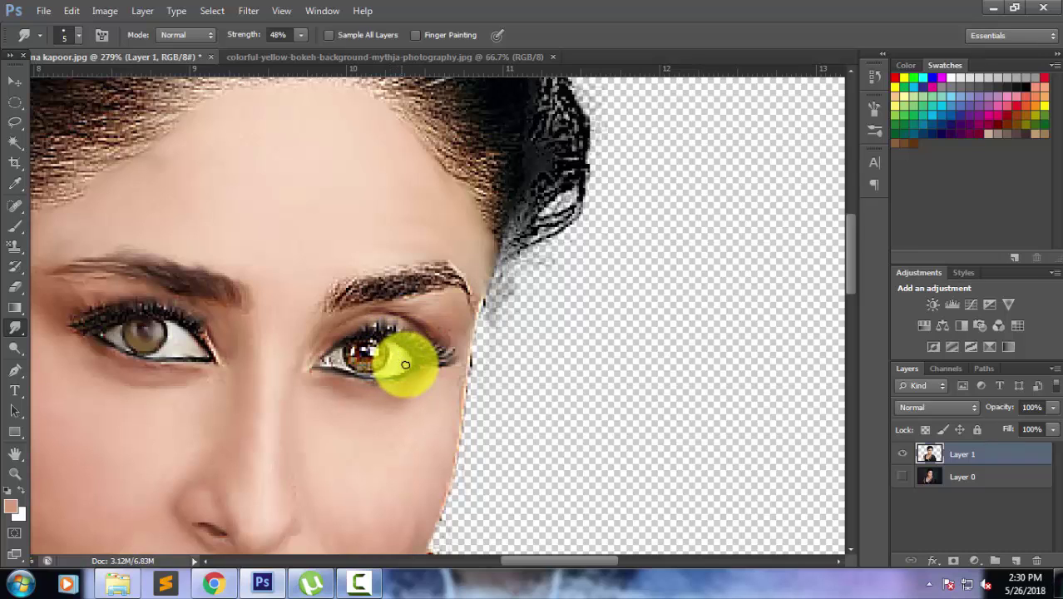
drag(380, 377, 336, 363)
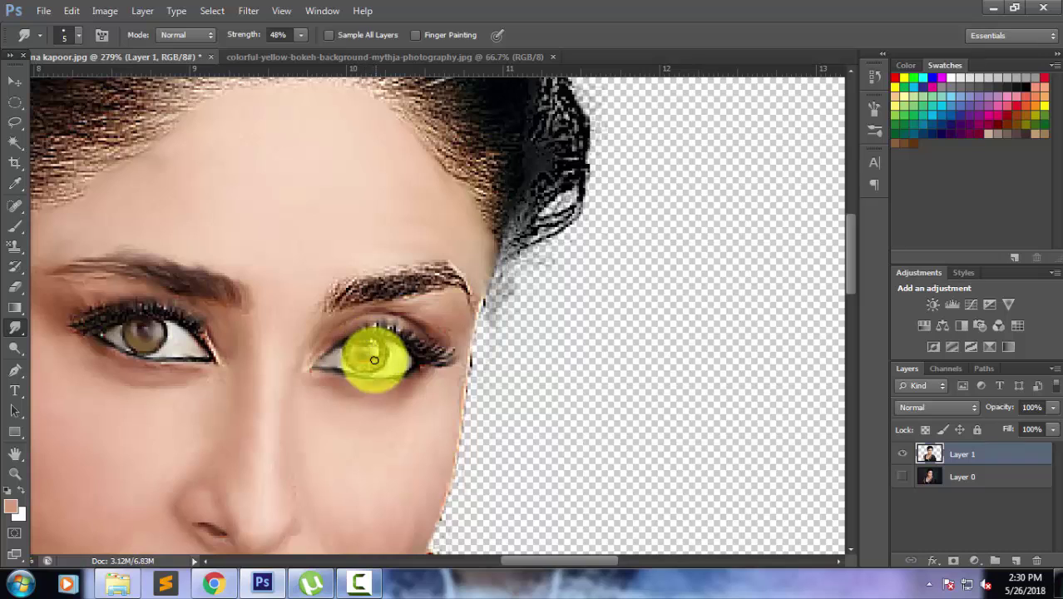
mouse_move(375, 359)
mouse_down()
mouse_move(380, 352)
mouse_move(353, 365)
mouse_move(356, 344)
mouse_move(330, 330)
mouse_move(326, 295)
mouse_move(330, 305)
mouse_move(335, 294)
mouse_move(322, 310)
mouse_move(367, 281)
mouse_move(334, 288)
mouse_move(378, 287)
mouse_up()
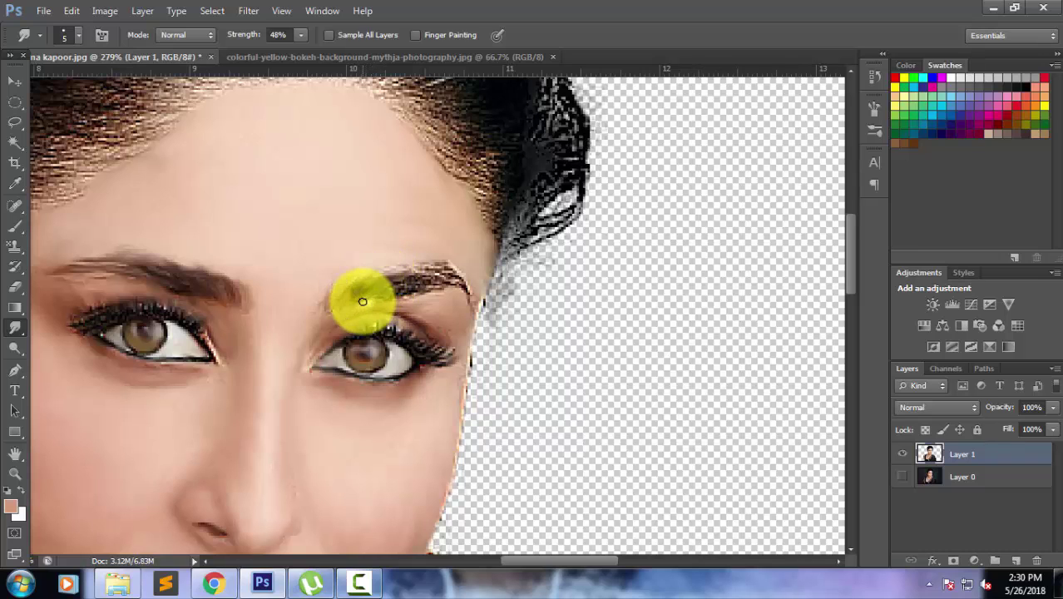
drag(355, 300, 400, 286)
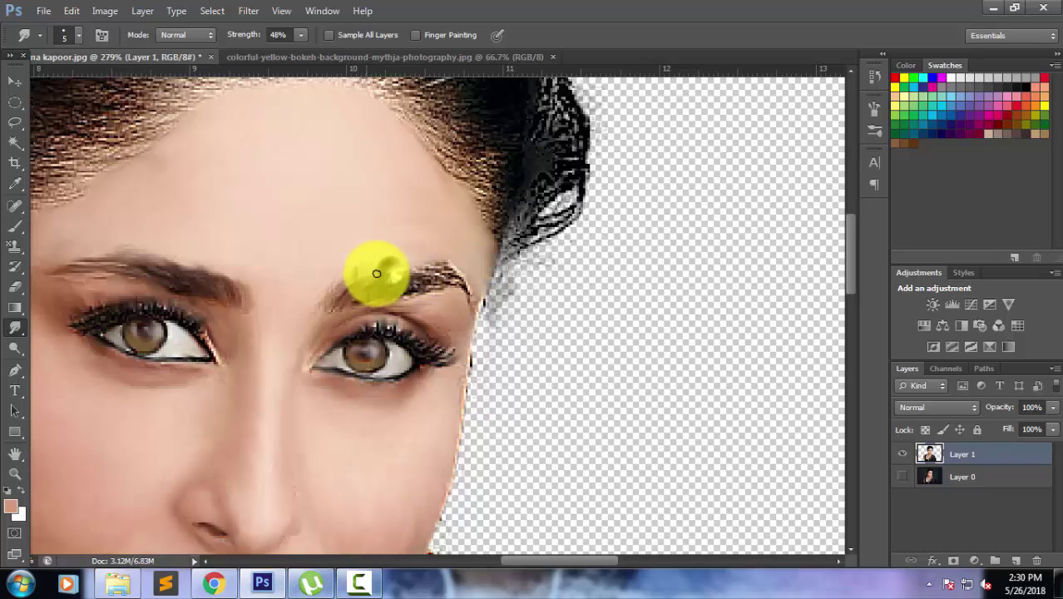
mouse_move(377, 274)
mouse_down()
mouse_move(442, 262)
mouse_move(409, 299)
mouse_up()
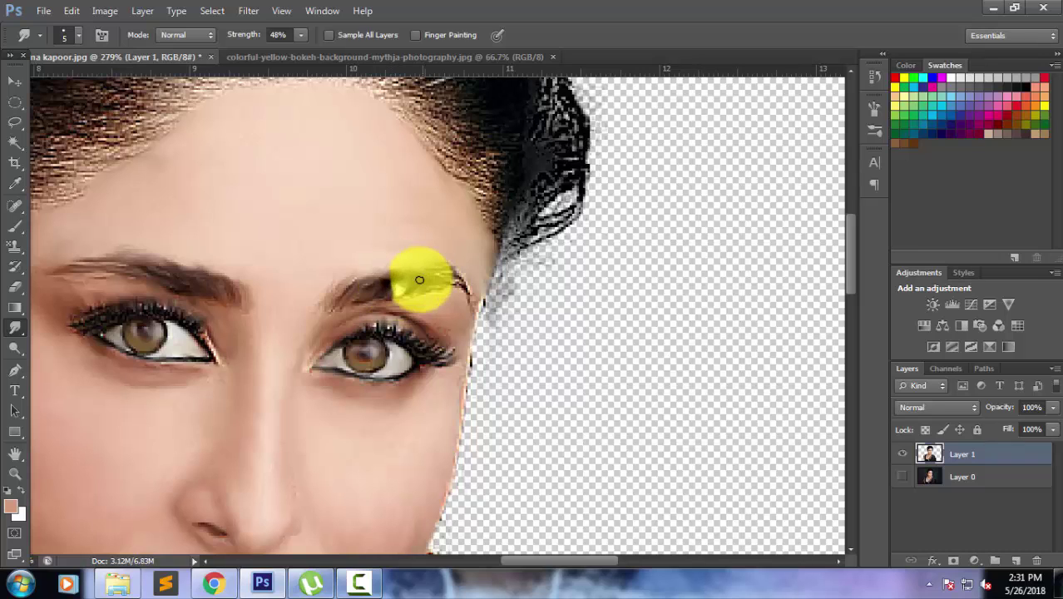
drag(452, 279, 447, 276)
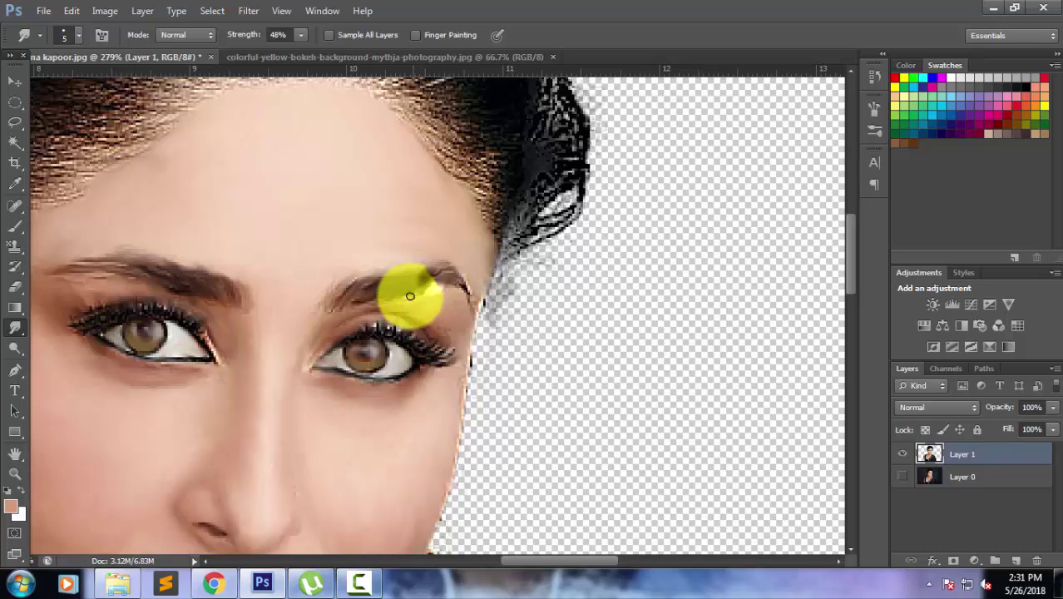
mouse_move(436, 287)
mouse_down()
mouse_move(451, 278)
mouse_move(470, 301)
mouse_move(460, 277)
mouse_move(456, 306)
mouse_move(443, 309)
mouse_up()
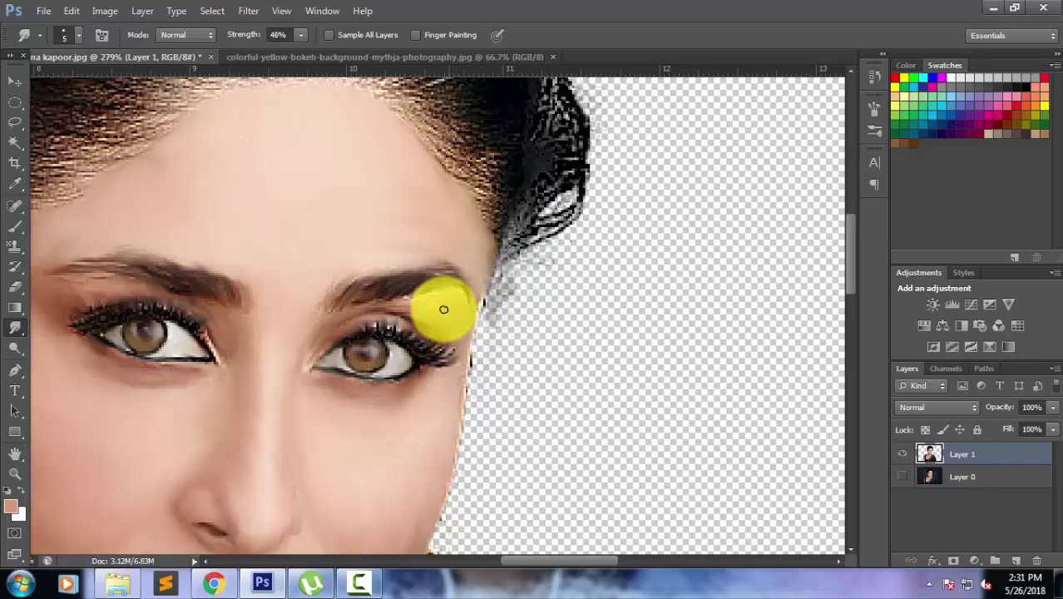
Create a new 16 by 12 inch white document
scroll(442, 310, down, 2)
scroll(450, 301, down, 2)
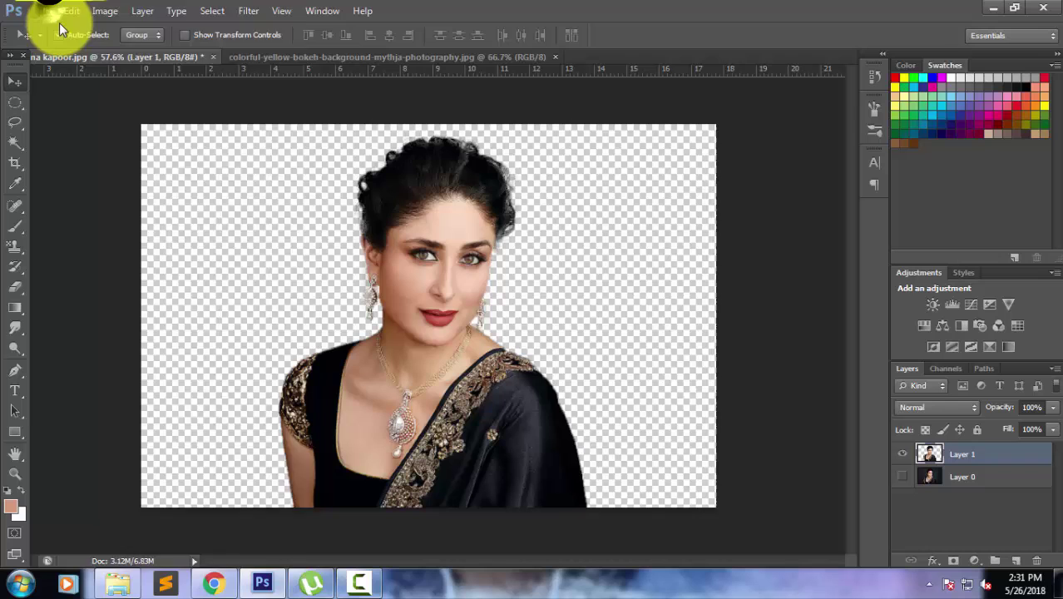
click(44, 10)
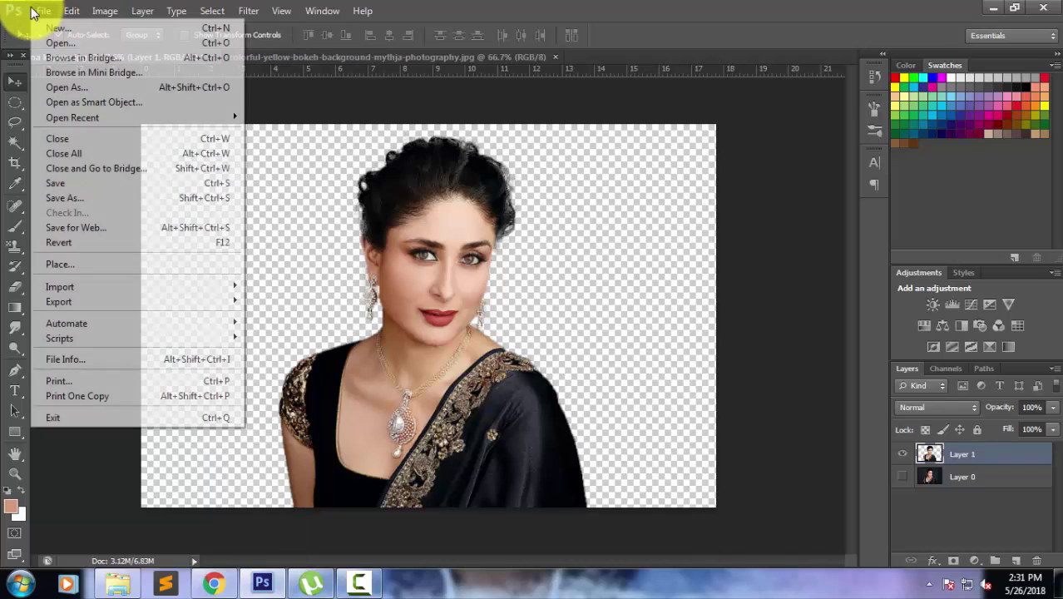
click(46, 29)
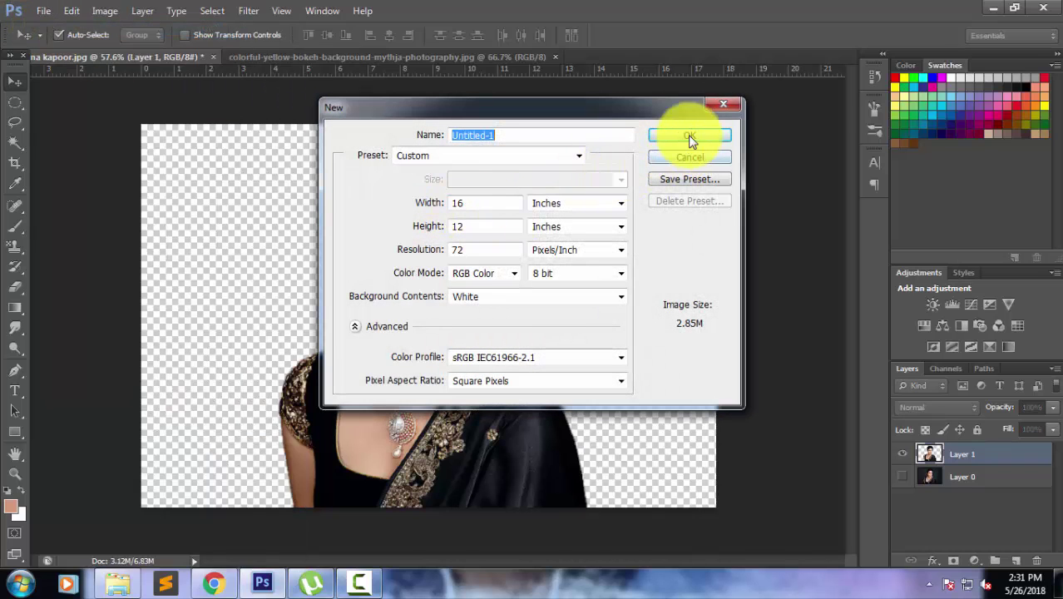
click(689, 138)
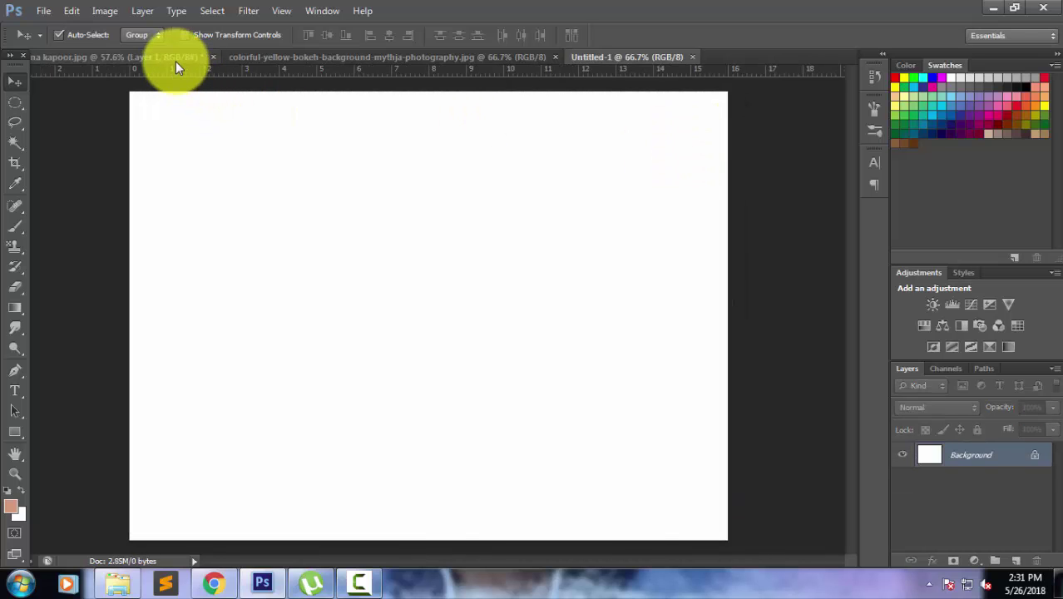
Drag the bokeh background image into the new Untitled-1 document
click(175, 60)
click(248, 57)
mouse_move(399, 179)
mouse_down()
mouse_move(635, 63)
mouse_move(299, 242)
mouse_move(347, 193)
mouse_move(331, 197)
mouse_move(339, 205)
mouse_up()
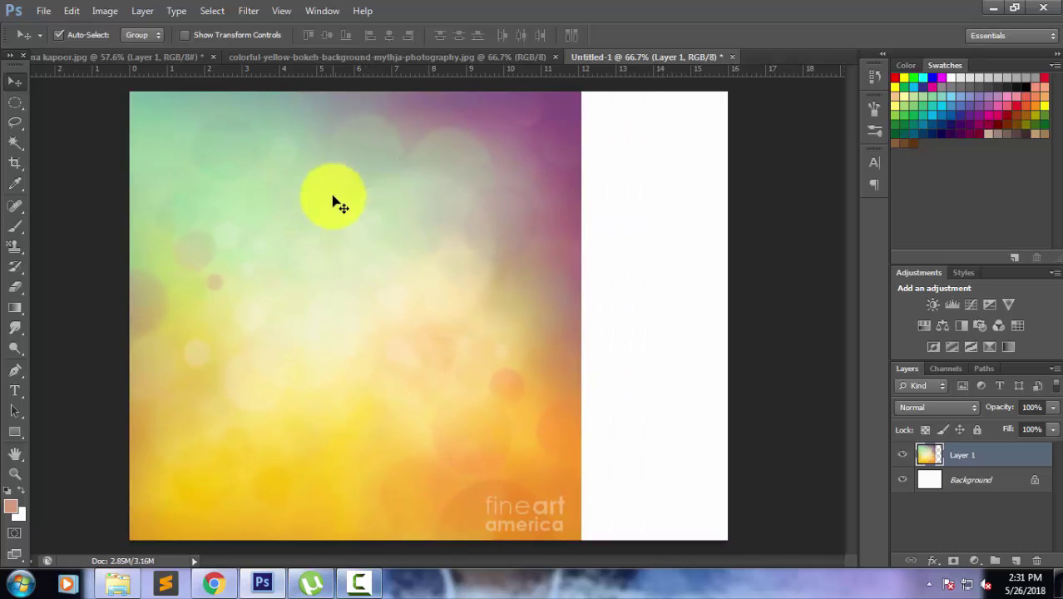
Free-transform the bokeh Layer 1 to about 132% and shift it up to fill the canvas
key(ctrl+t)
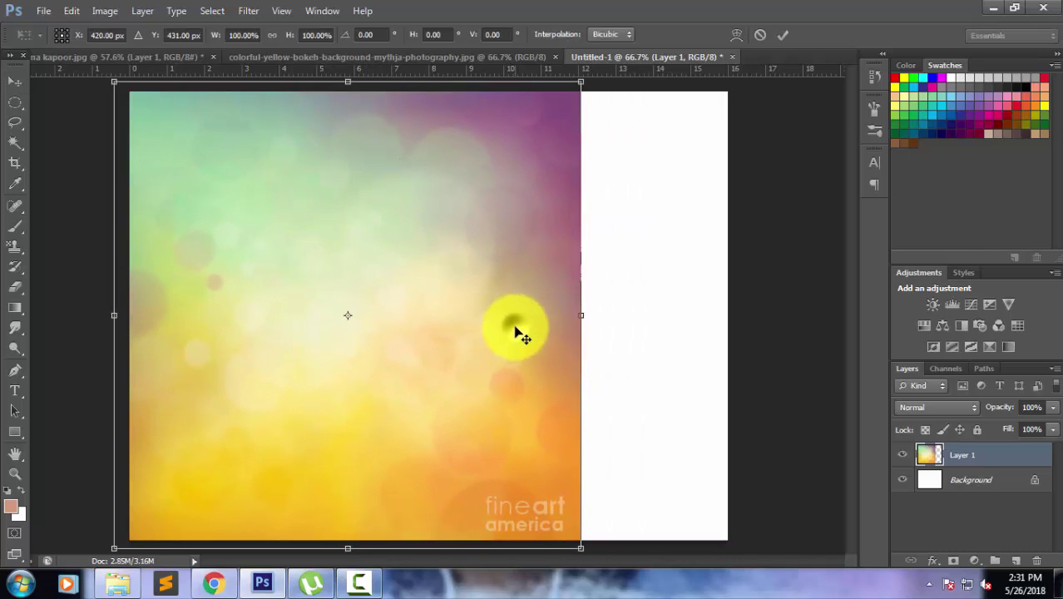
mouse_move(581, 548)
mouse_down()
mouse_move(811, 595)
mouse_move(832, 582)
mouse_up()
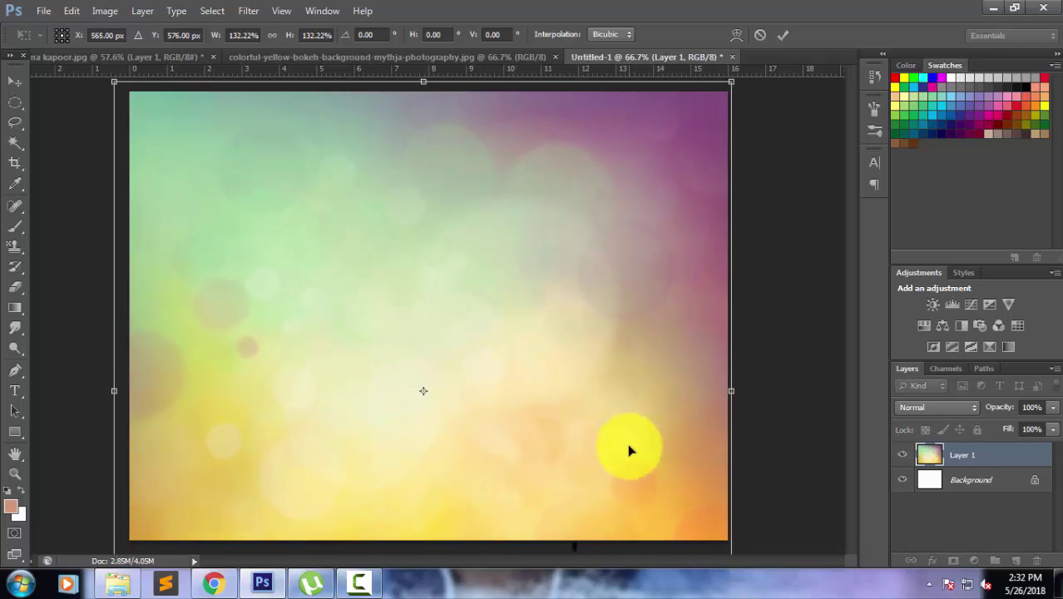
mouse_move(629, 444)
mouse_down()
mouse_move(629, 387)
mouse_move(638, 415)
mouse_up()
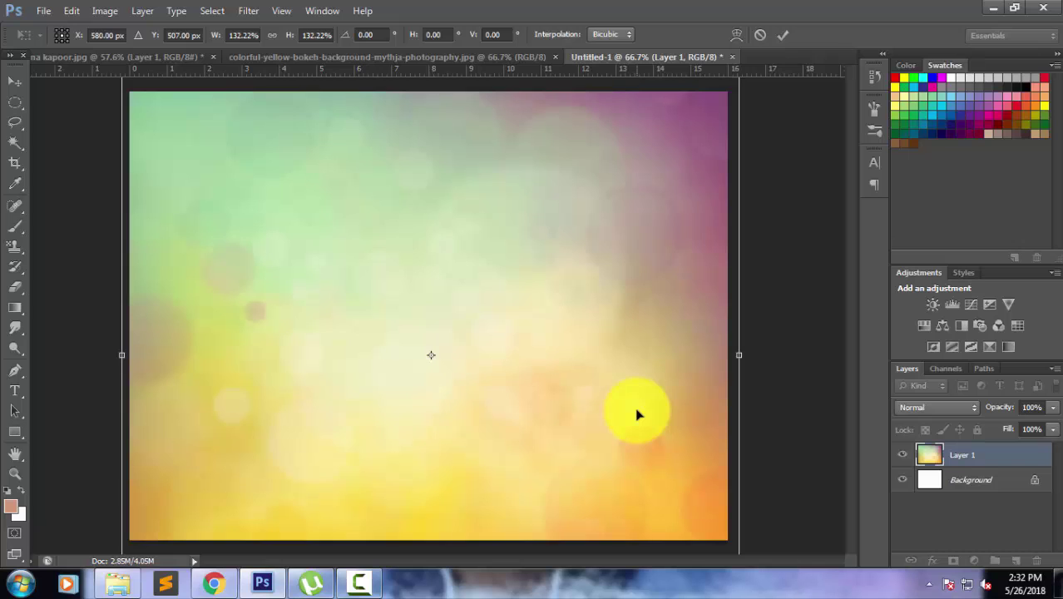
key(Return)
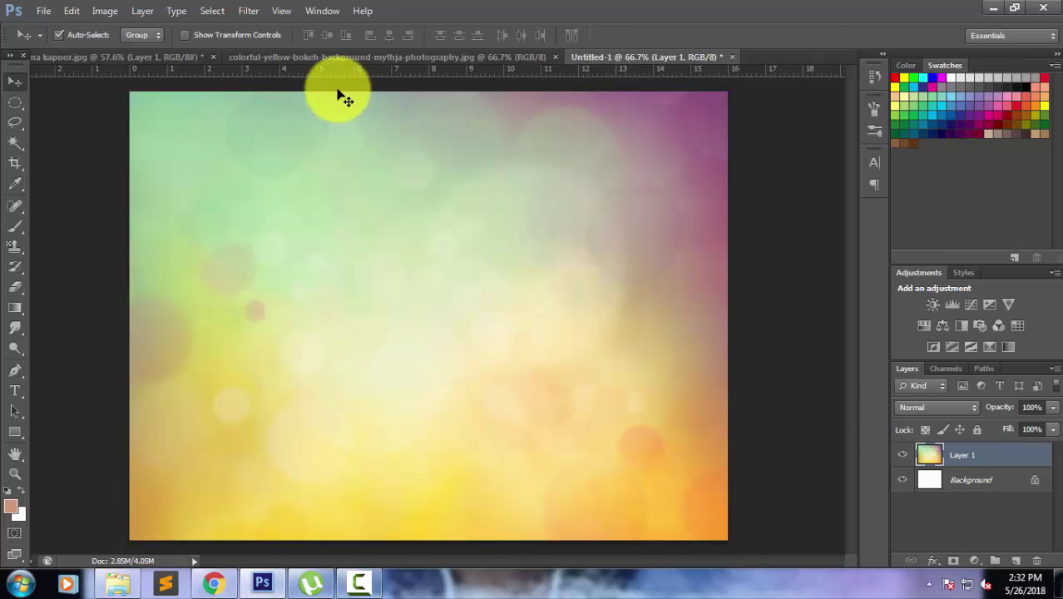
Bring the woman's photo into Untitled-1, close the bokeh file, and position her at bottom centre
click(172, 57)
mouse_move(335, 213)
mouse_down()
mouse_move(594, 62)
mouse_move(423, 340)
mouse_up()
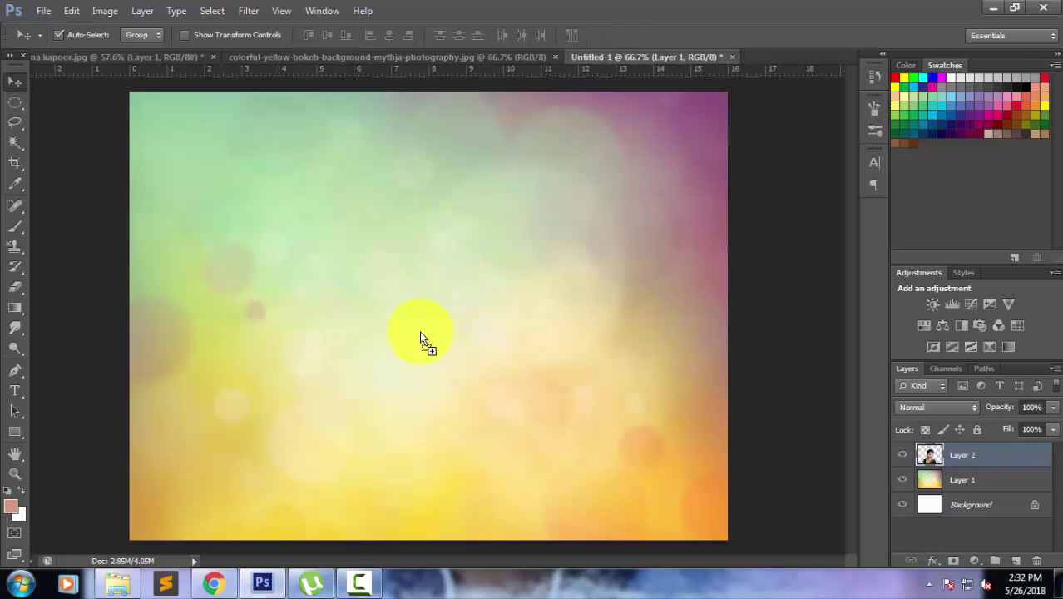
click(431, 58)
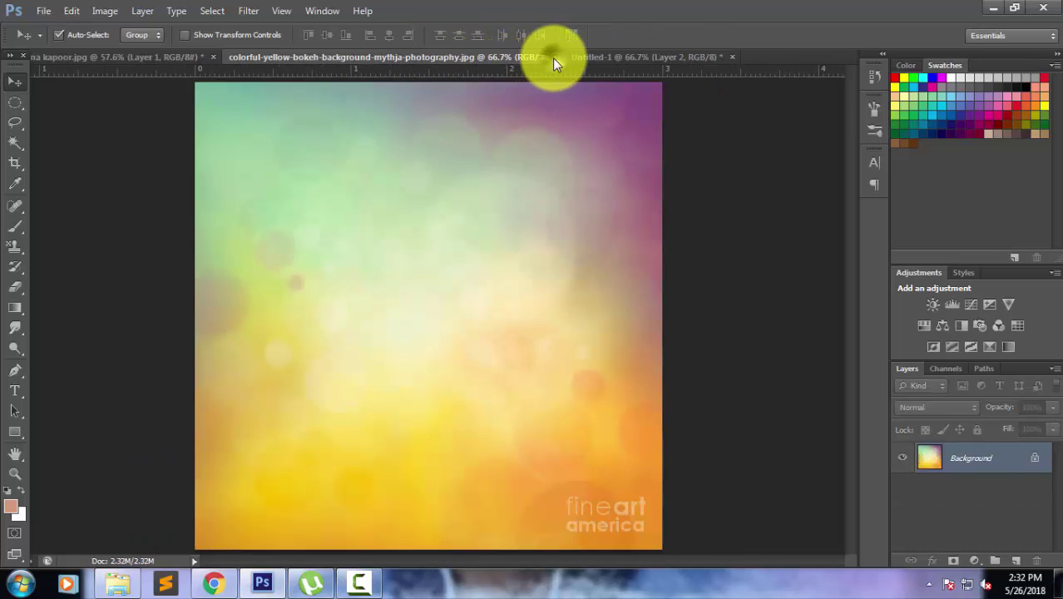
click(555, 57)
drag(455, 284, 477, 268)
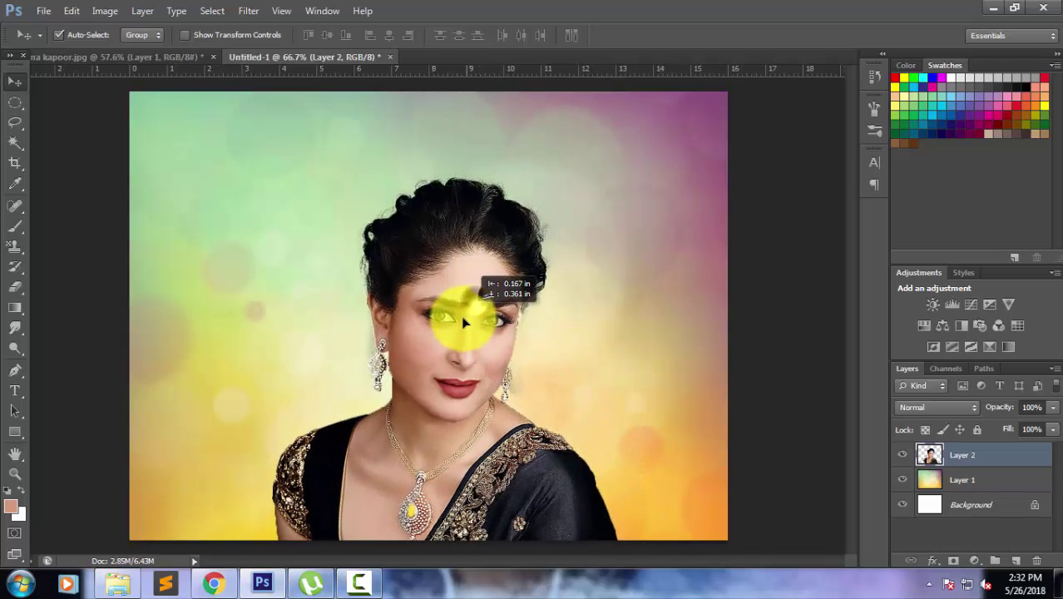
drag(478, 271, 463, 289)
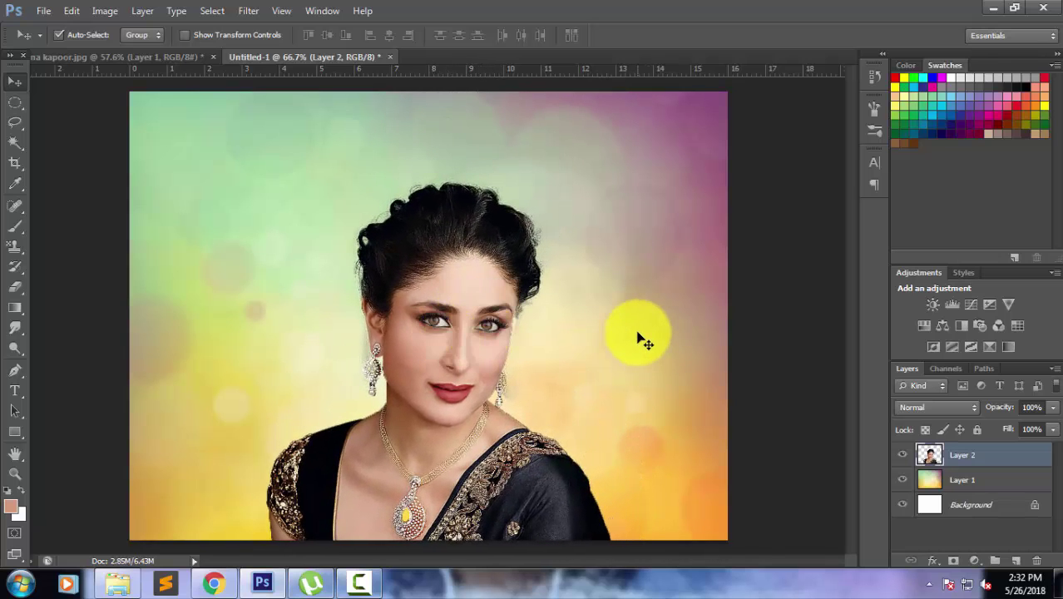
drag(491, 327, 491, 319)
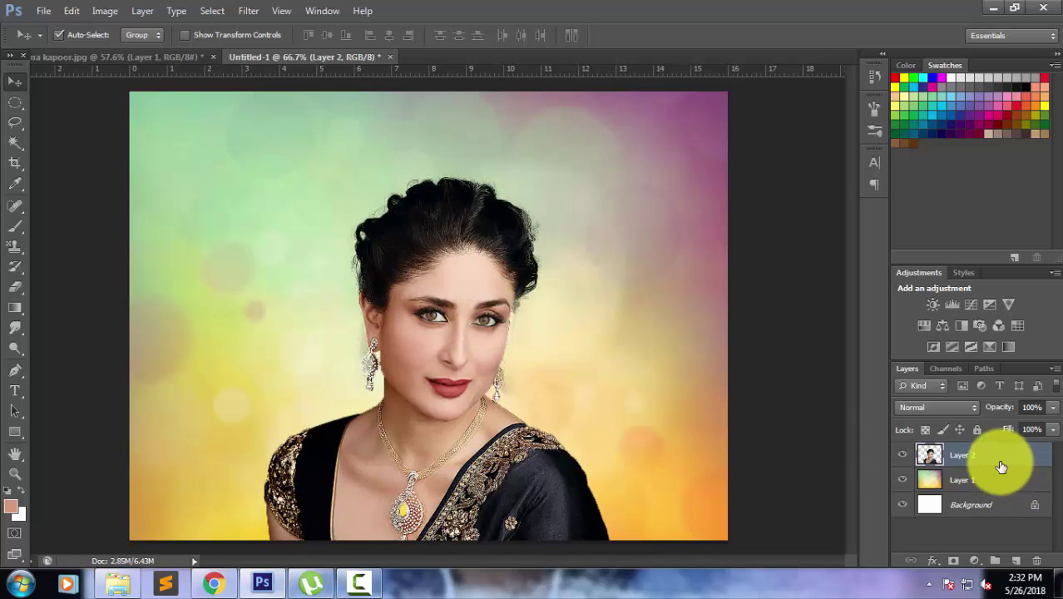
Duplicate bokeh Layer 1 and stack the copy above the woman's layer
click(999, 482)
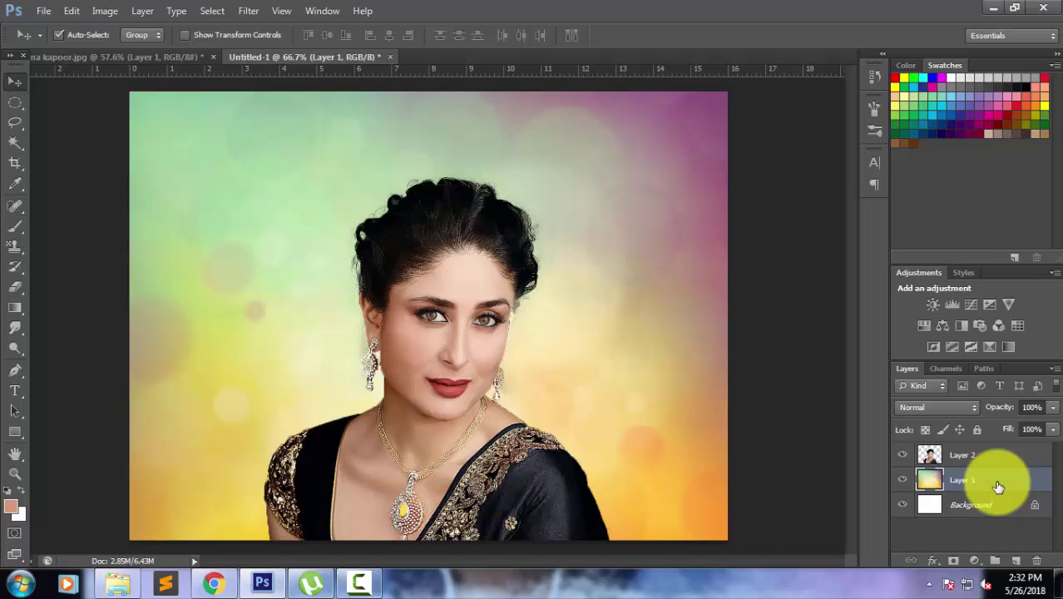
key(ctrl+j)
drag(992, 481, 993, 456)
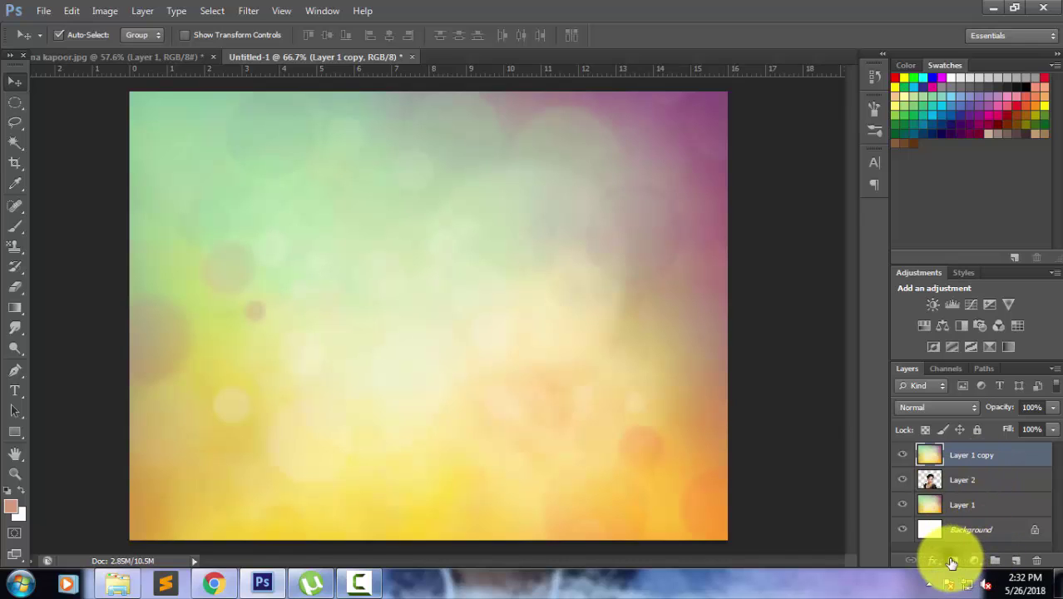
Paint the copy's mask to reveal the woman's face, hair, chin and necklace, at 71% opacity
click(15, 226)
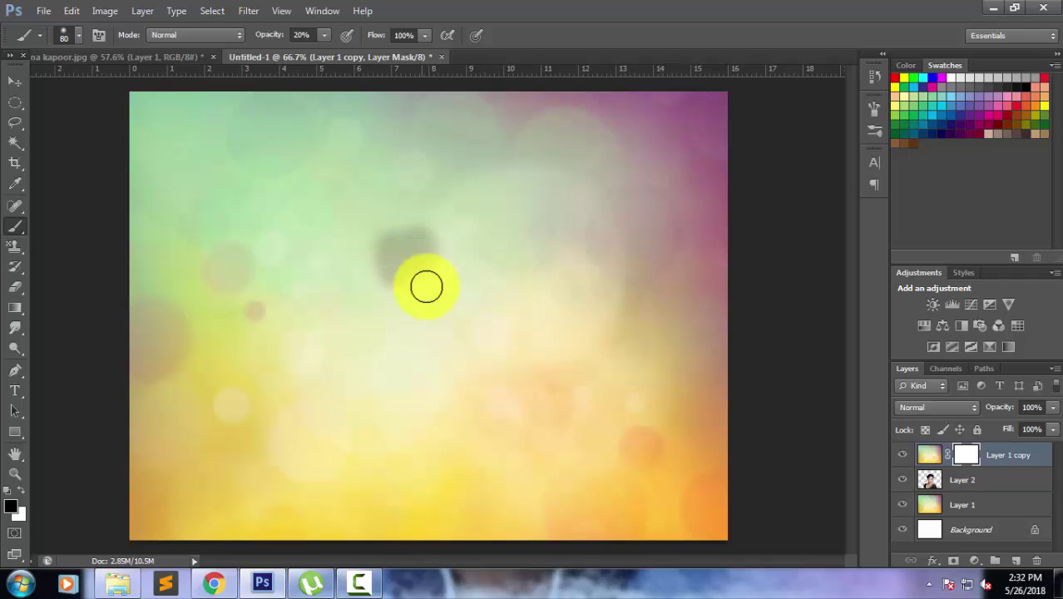
drag(414, 286, 432, 266)
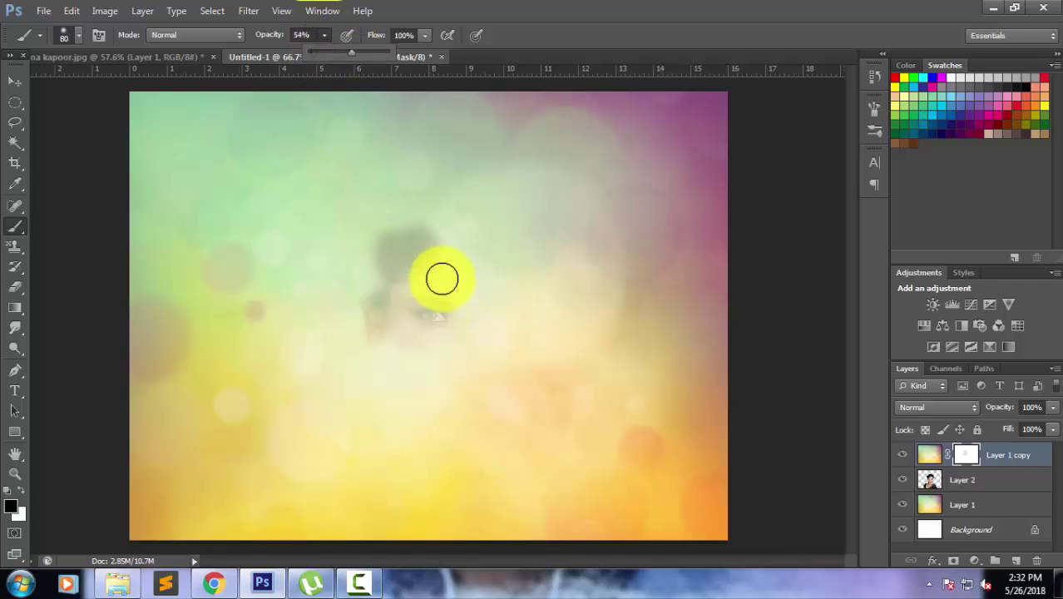
mouse_move(439, 278)
mouse_down()
mouse_move(437, 254)
mouse_move(411, 258)
mouse_move(426, 303)
mouse_up()
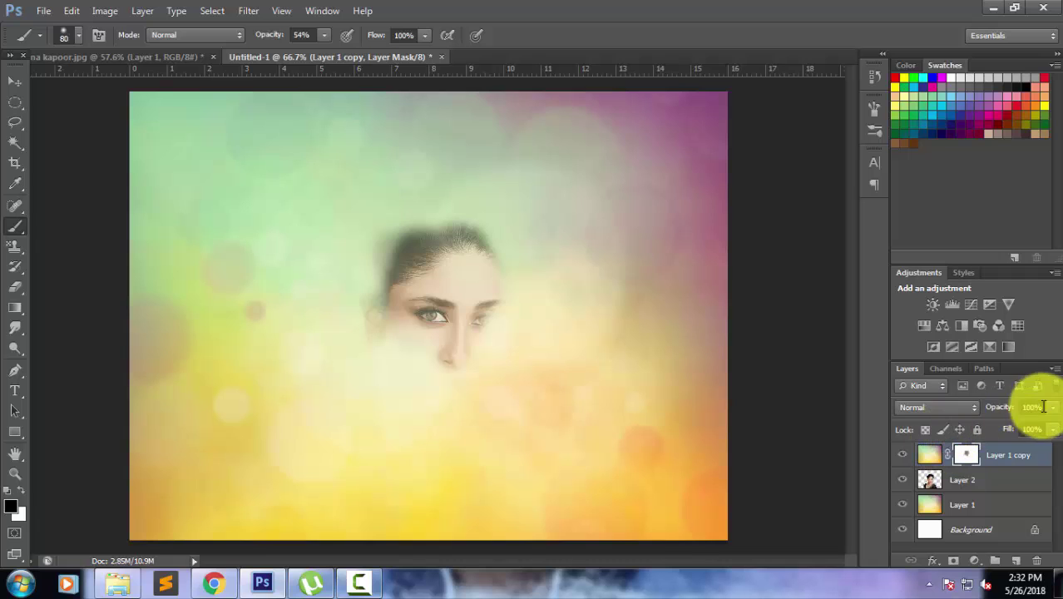
drag(1014, 410, 1001, 409)
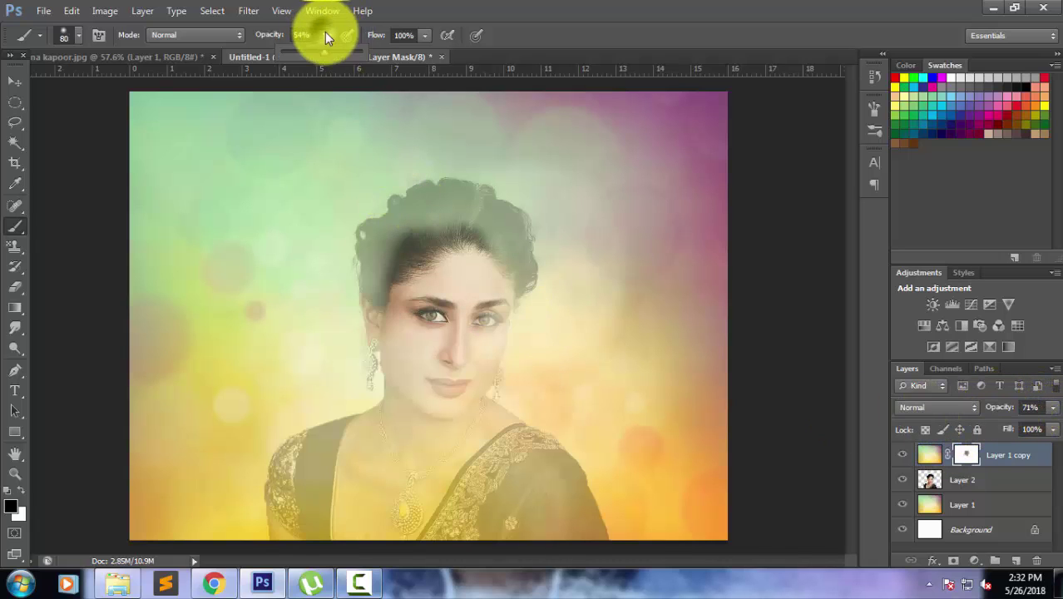
drag(339, 50, 346, 53)
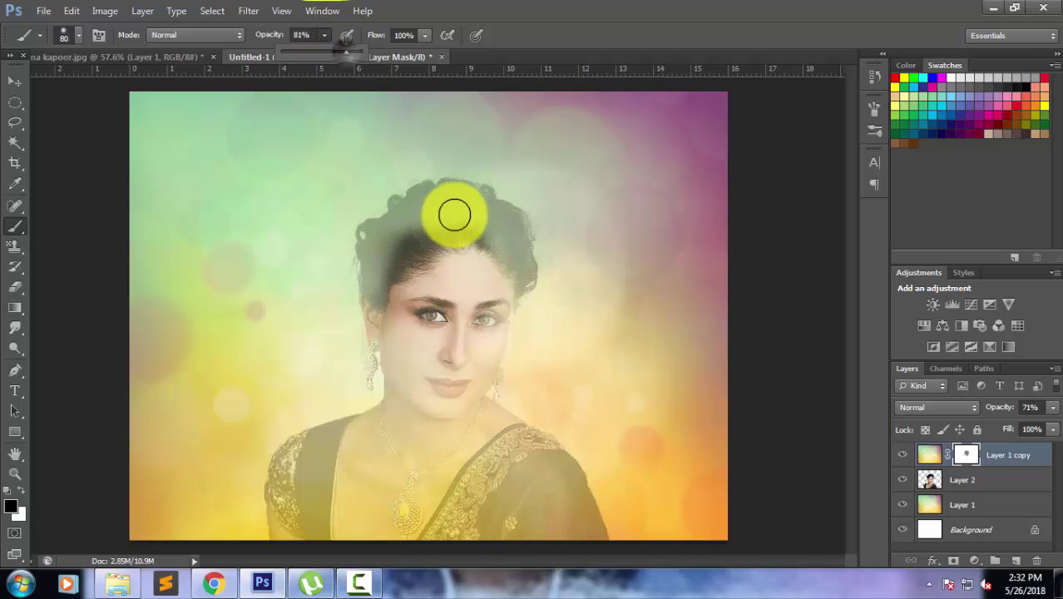
mouse_move(452, 230)
mouse_down()
mouse_move(421, 218)
mouse_move(451, 207)
mouse_move(487, 228)
mouse_move(512, 275)
mouse_move(499, 240)
mouse_move(511, 254)
mouse_move(489, 333)
mouse_move(392, 335)
mouse_move(387, 226)
mouse_move(361, 454)
mouse_move(359, 423)
mouse_move(323, 442)
mouse_move(285, 491)
mouse_move(288, 523)
mouse_move(340, 473)
mouse_move(394, 482)
mouse_move(408, 401)
mouse_move(452, 409)
mouse_move(471, 301)
mouse_up()
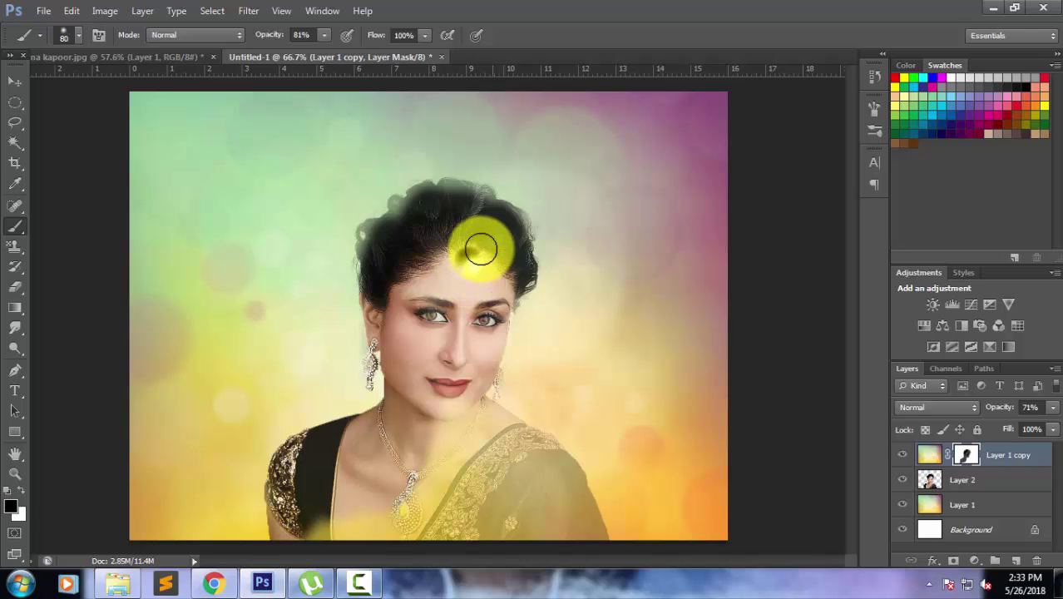
drag(481, 248, 507, 307)
mouse_move(486, 349)
mouse_down()
mouse_move(423, 480)
mouse_move(321, 522)
mouse_move(446, 451)
mouse_move(504, 435)
mouse_move(528, 441)
mouse_move(565, 482)
mouse_move(517, 463)
mouse_move(487, 494)
mouse_move(423, 518)
mouse_move(567, 495)
mouse_move(523, 511)
mouse_move(474, 494)
mouse_move(279, 492)
mouse_move(316, 443)
mouse_move(398, 444)
mouse_up()
mouse_move(481, 202)
mouse_down()
mouse_move(418, 199)
mouse_move(389, 229)
mouse_move(379, 292)
mouse_move(435, 317)
mouse_move(479, 369)
mouse_move(458, 375)
mouse_move(410, 456)
mouse_move(368, 471)
mouse_move(428, 488)
mouse_move(502, 441)
mouse_up()
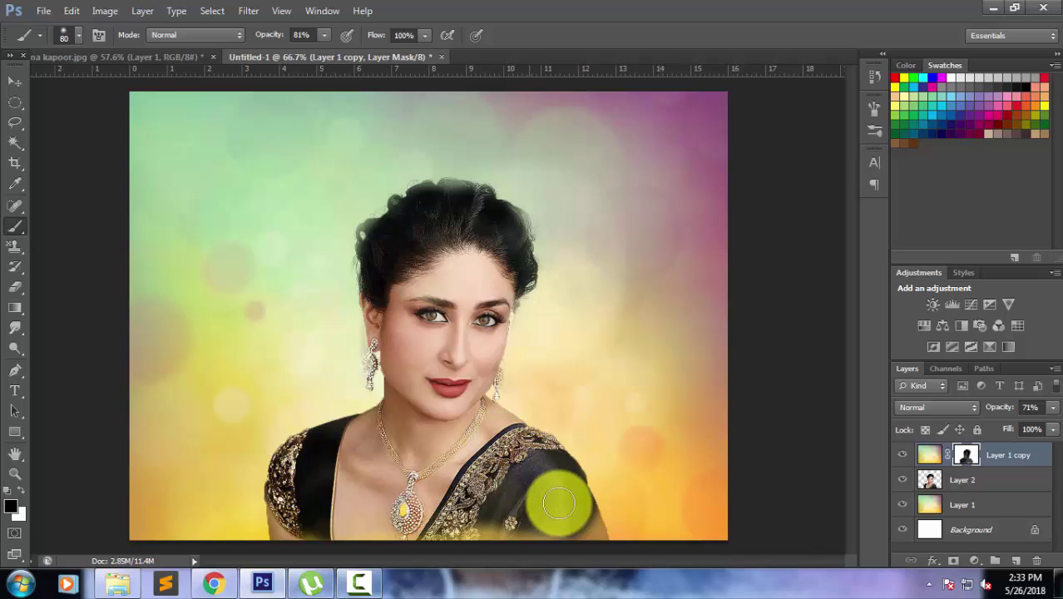
click(13, 84)
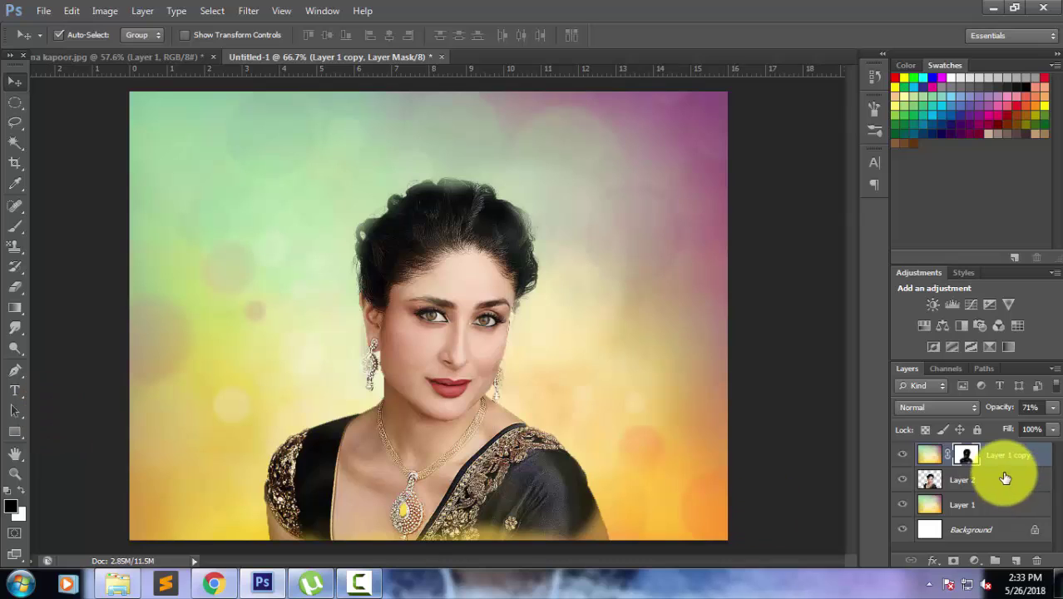
Add an empty Layer 3 and try an 827 px cloud brush tip, shrunk to 400 px
click(1019, 563)
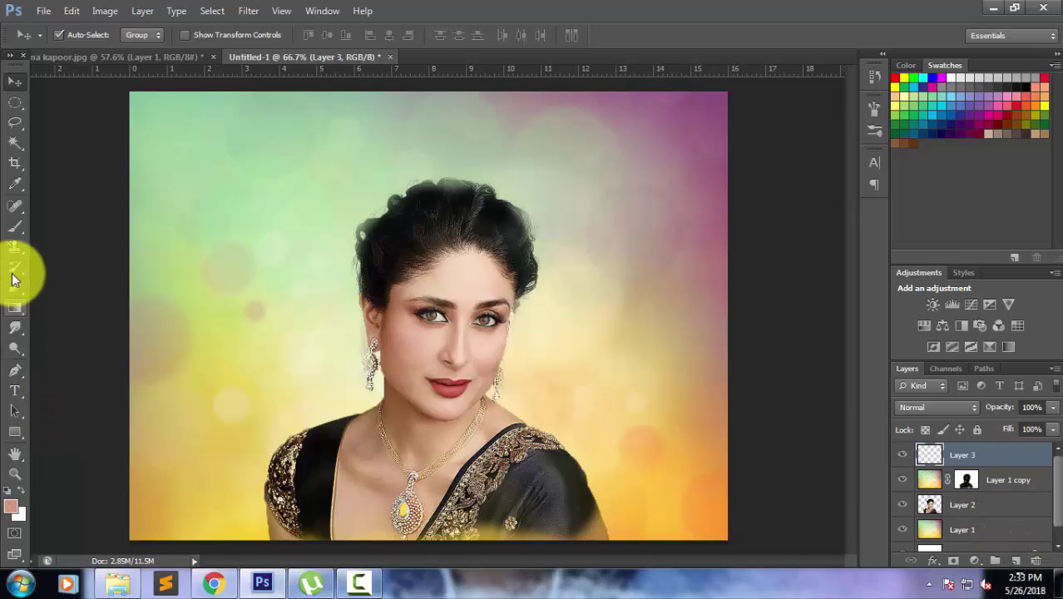
click(15, 226)
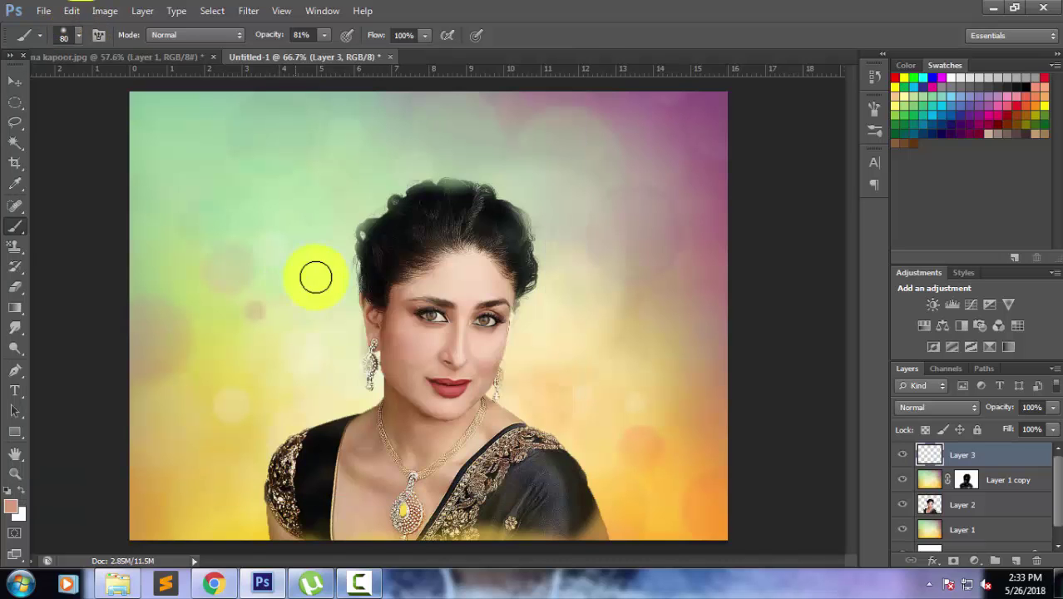
click(78, 37)
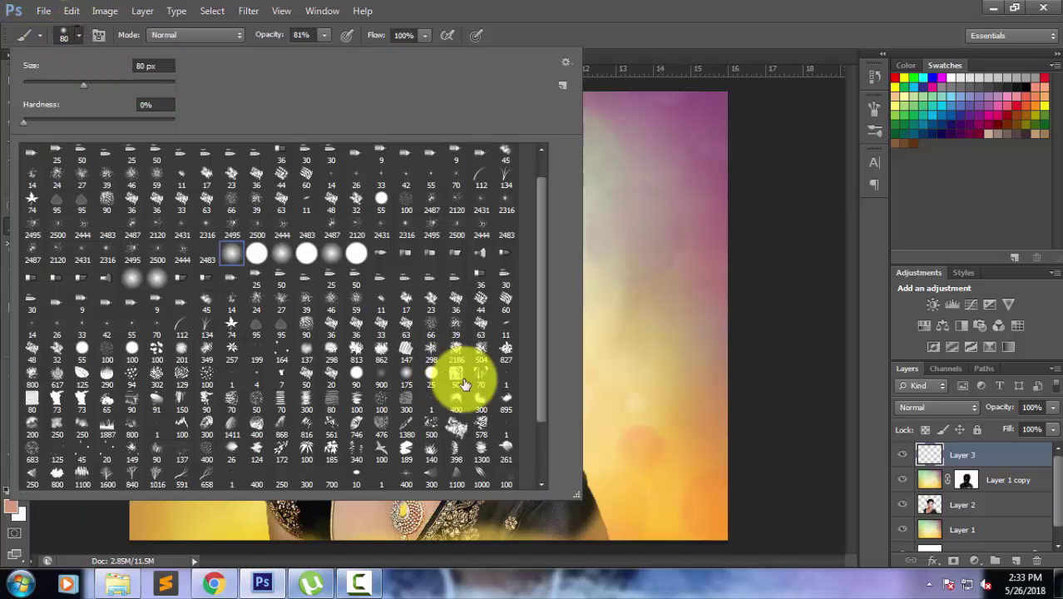
scroll(474, 379, down, 2)
scroll(498, 428, down, 1)
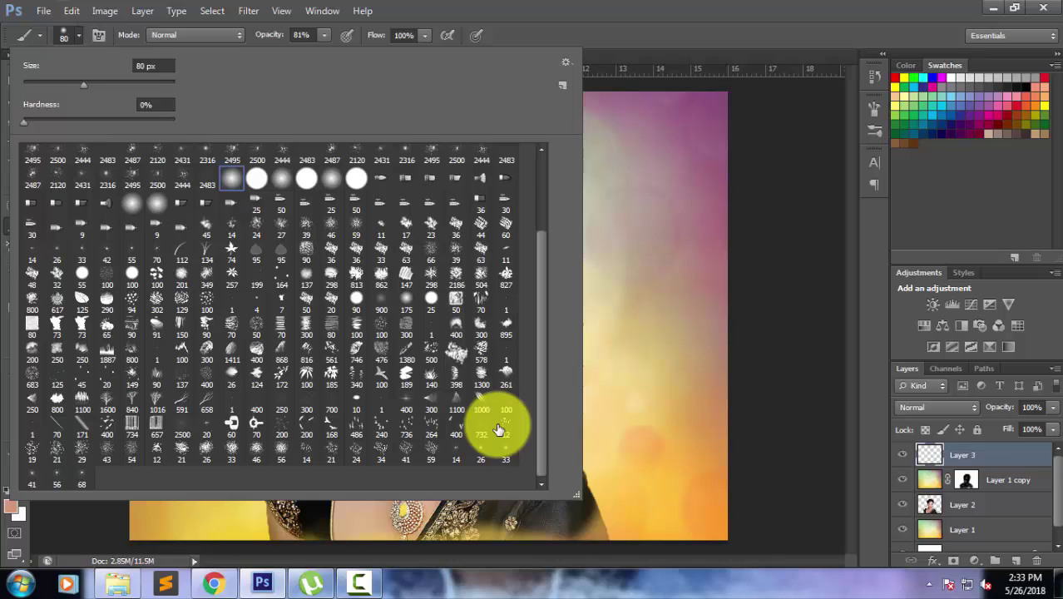
scroll(498, 429, up, 1)
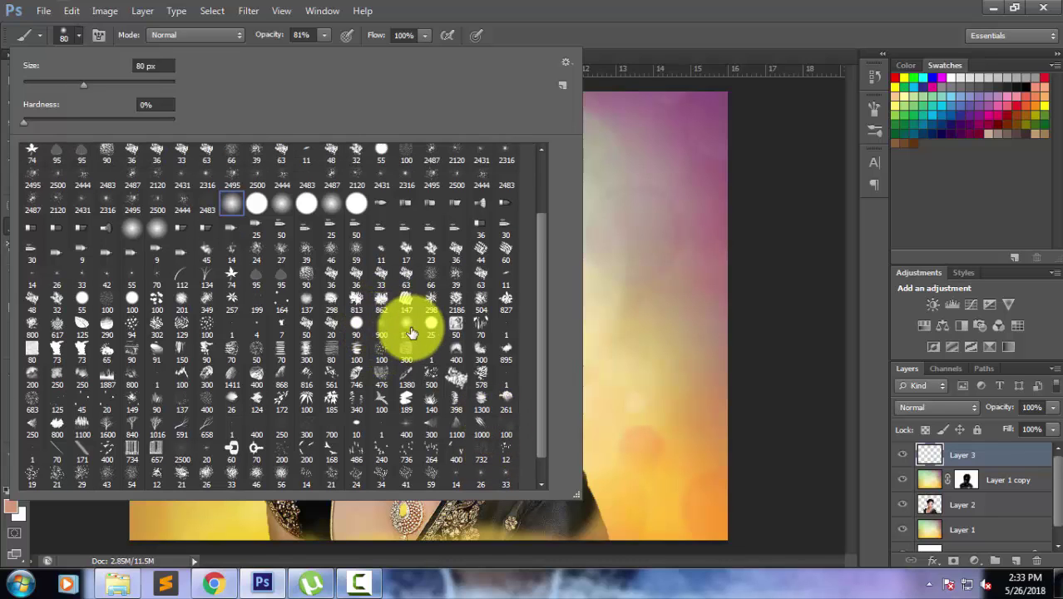
click(505, 301)
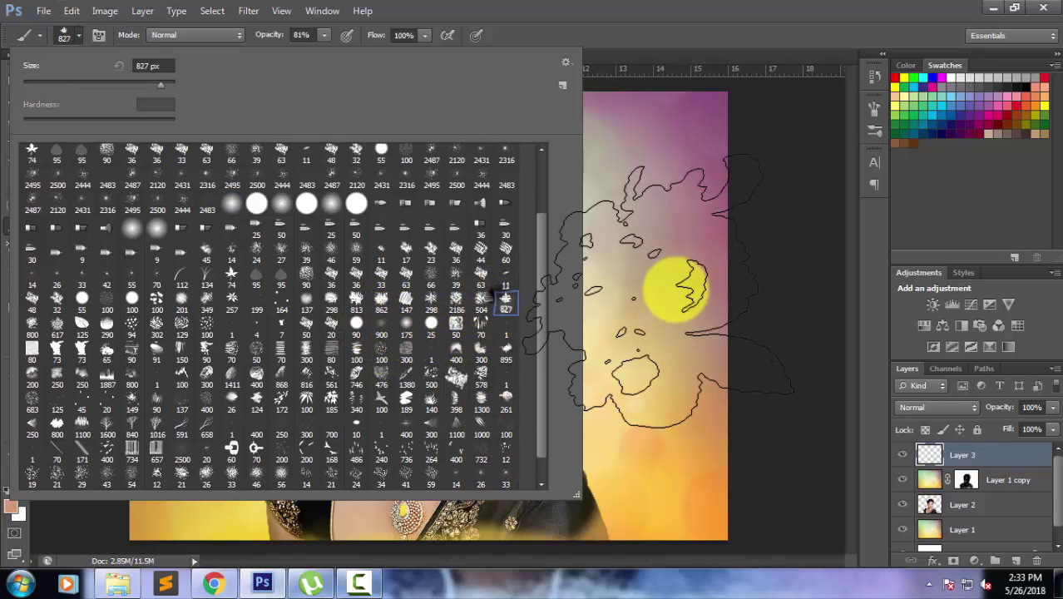
click(832, 267)
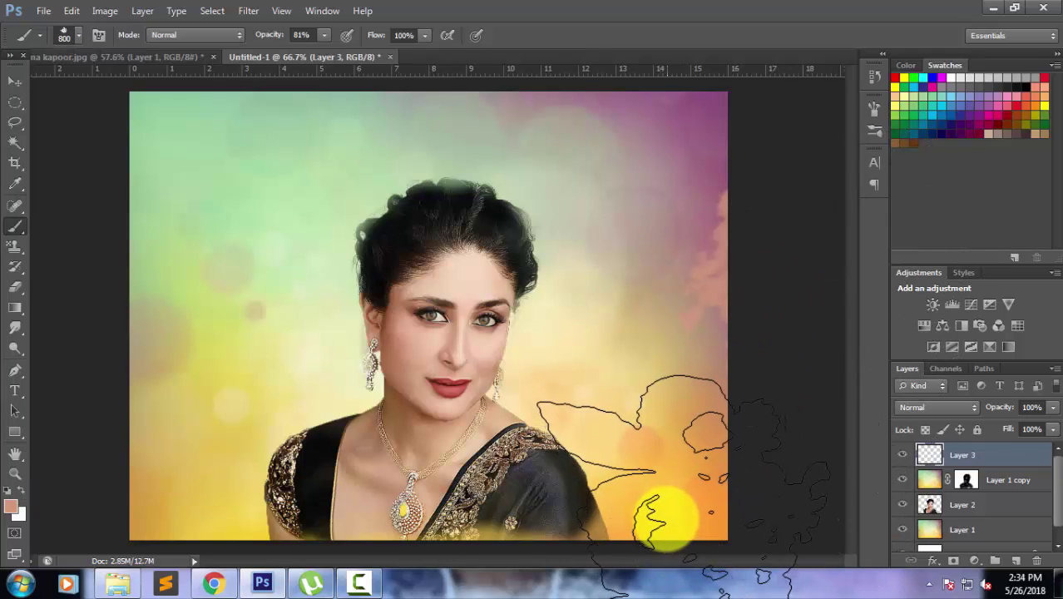
key(bracketleft)
key(bracketleft)
key(bracketleft)
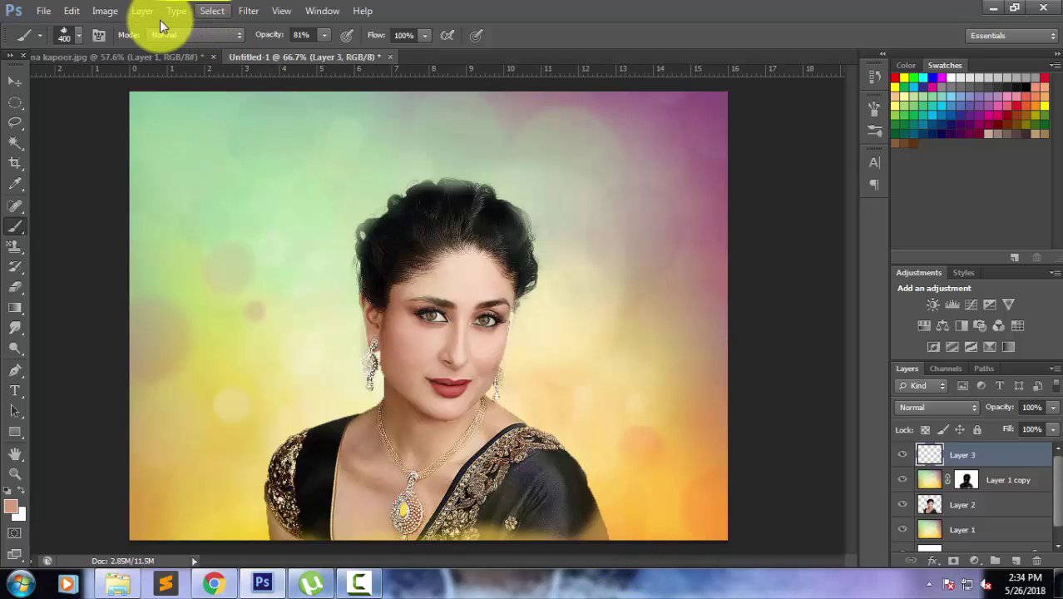
Browse the brush presets and settle on the 137 px cloud brush
click(73, 38)
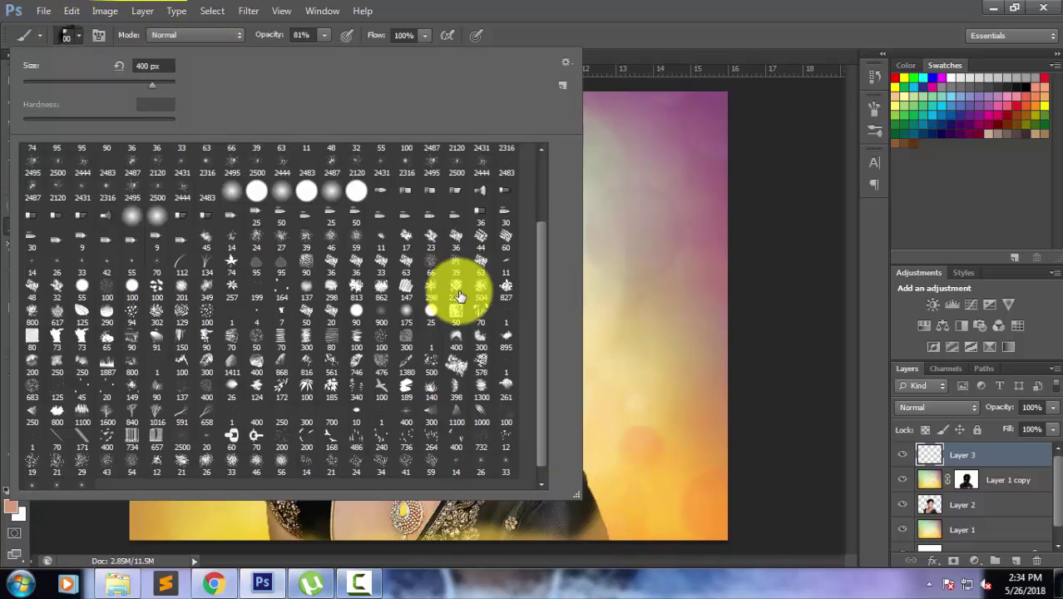
scroll(454, 296, up, 1)
scroll(454, 296, up, 1)
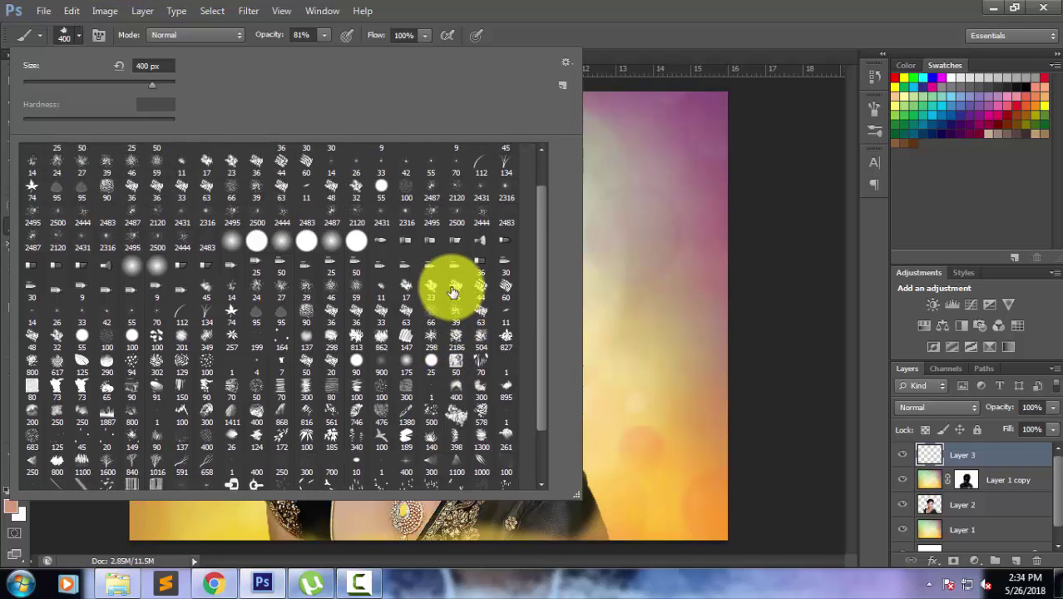
scroll(454, 296, up, 2)
click(429, 225)
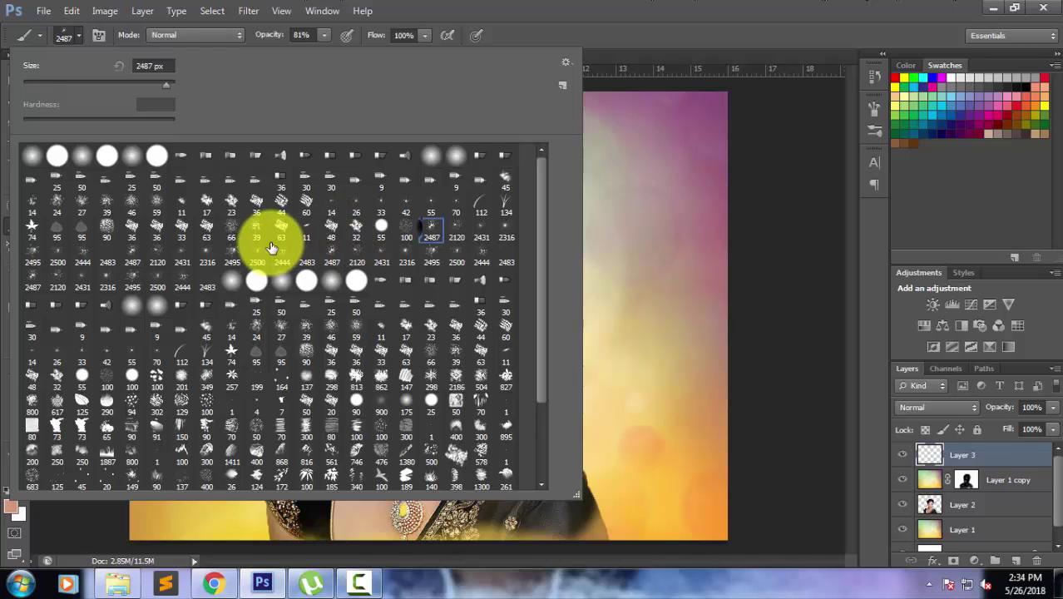
scroll(402, 230, down, 1)
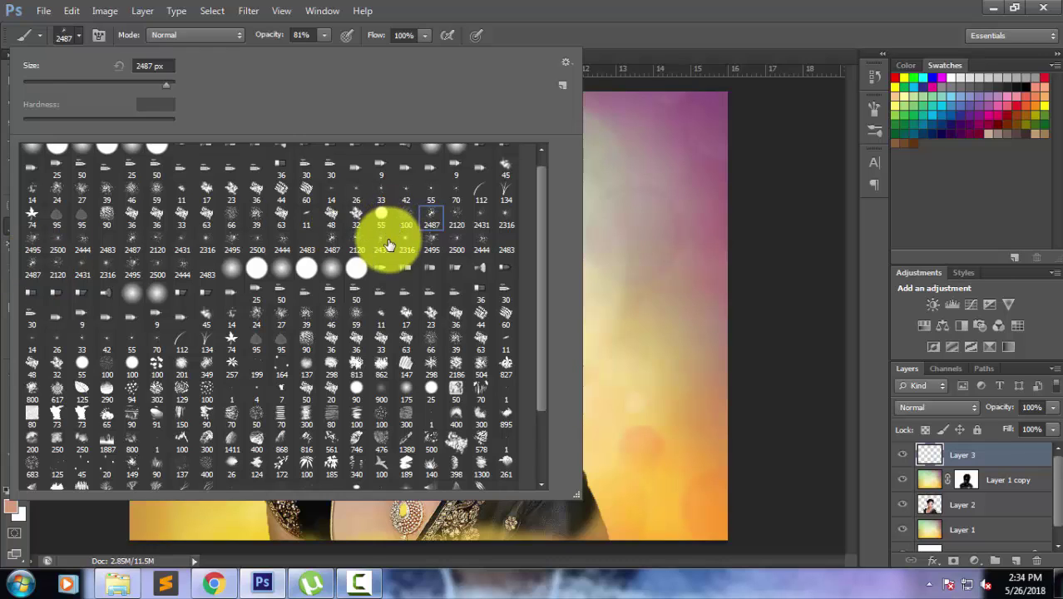
scroll(404, 333, down, 2)
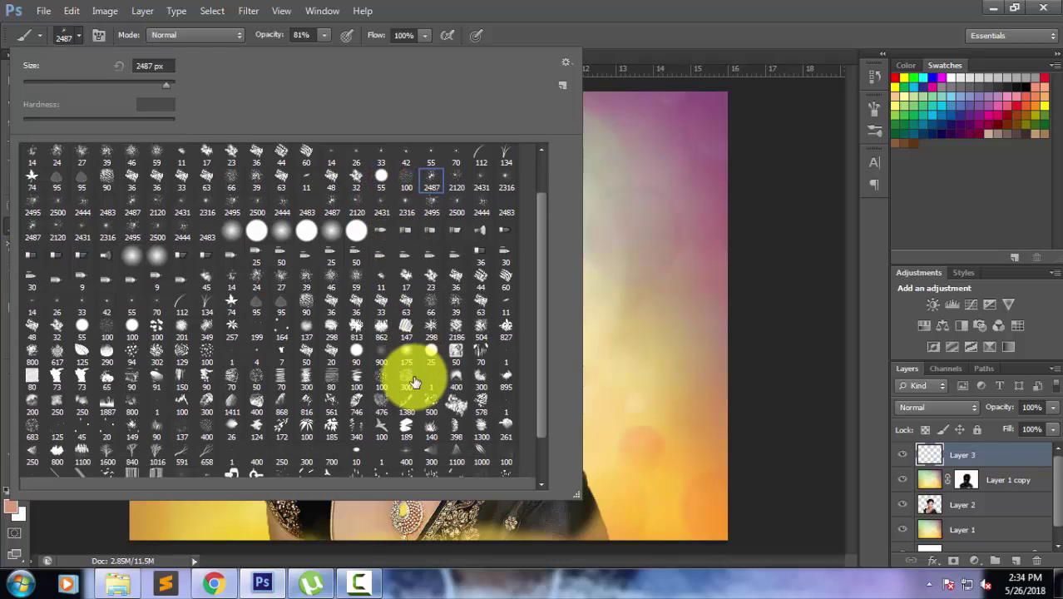
scroll(416, 371, down, 2)
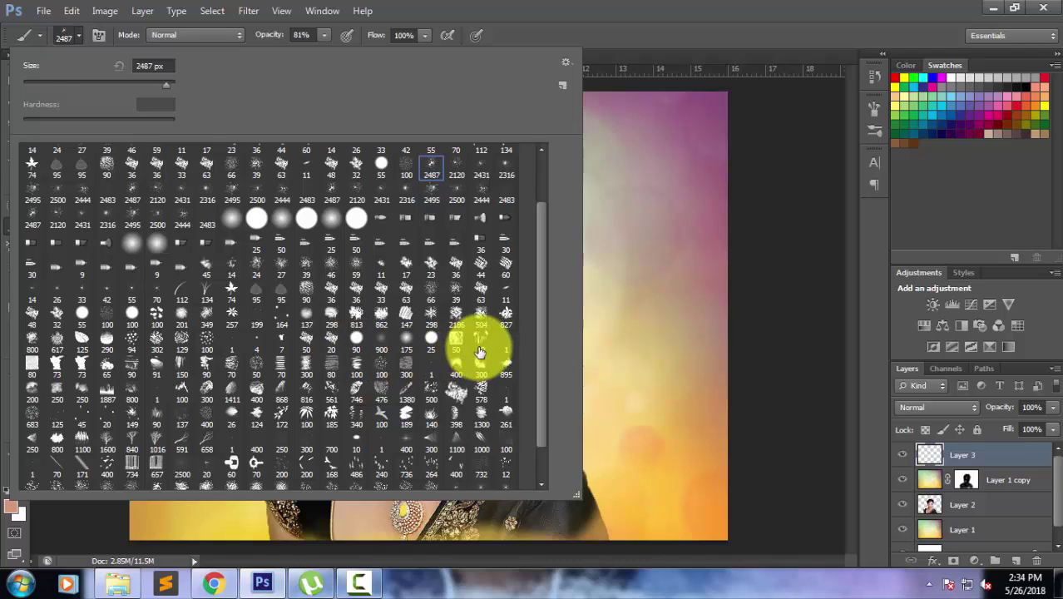
scroll(481, 348, down, 2)
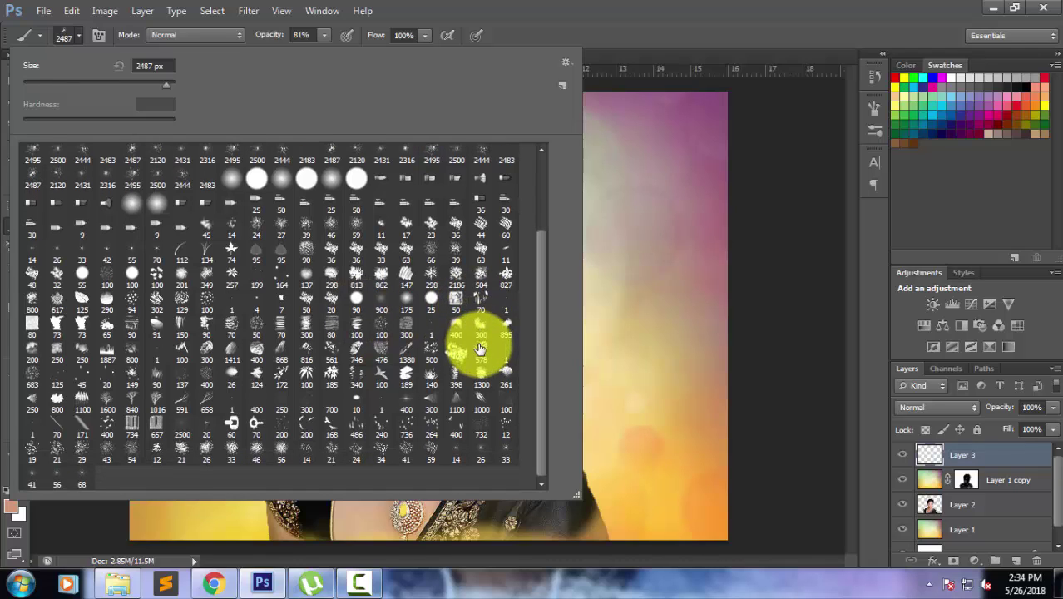
click(183, 453)
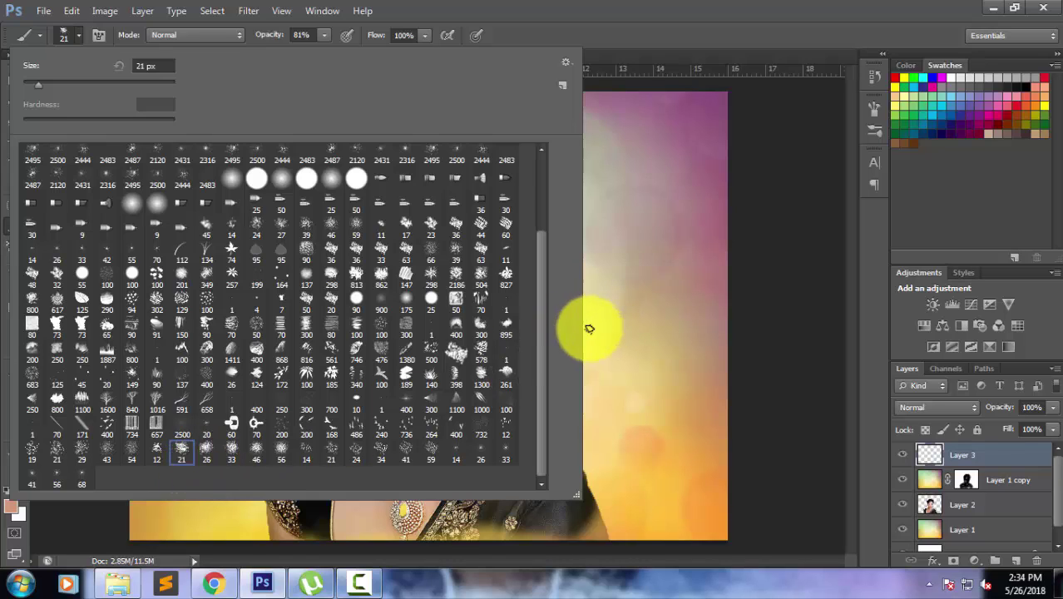
click(309, 281)
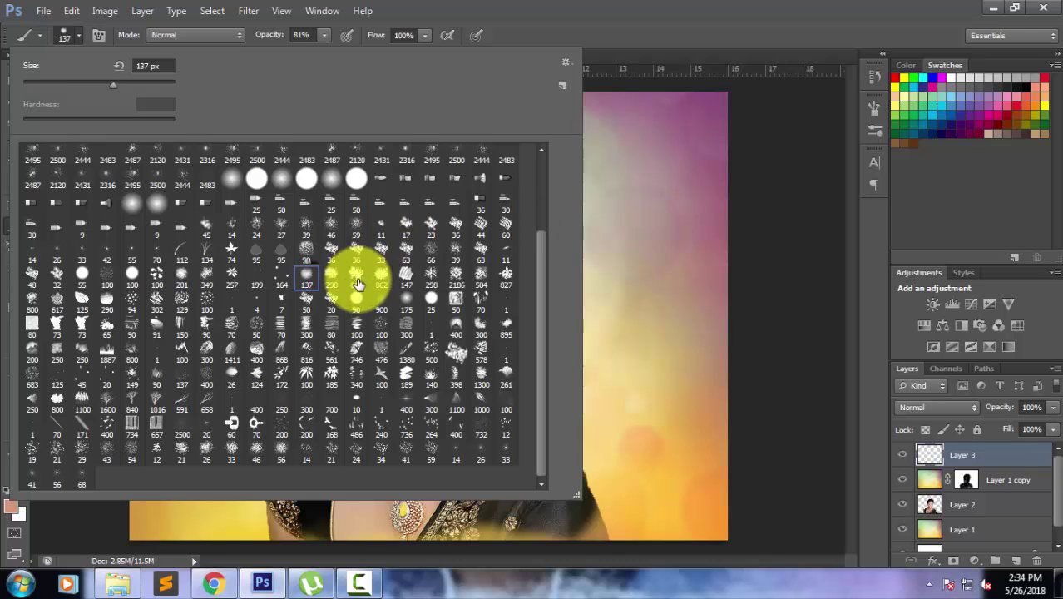
scroll(415, 167, up, 3)
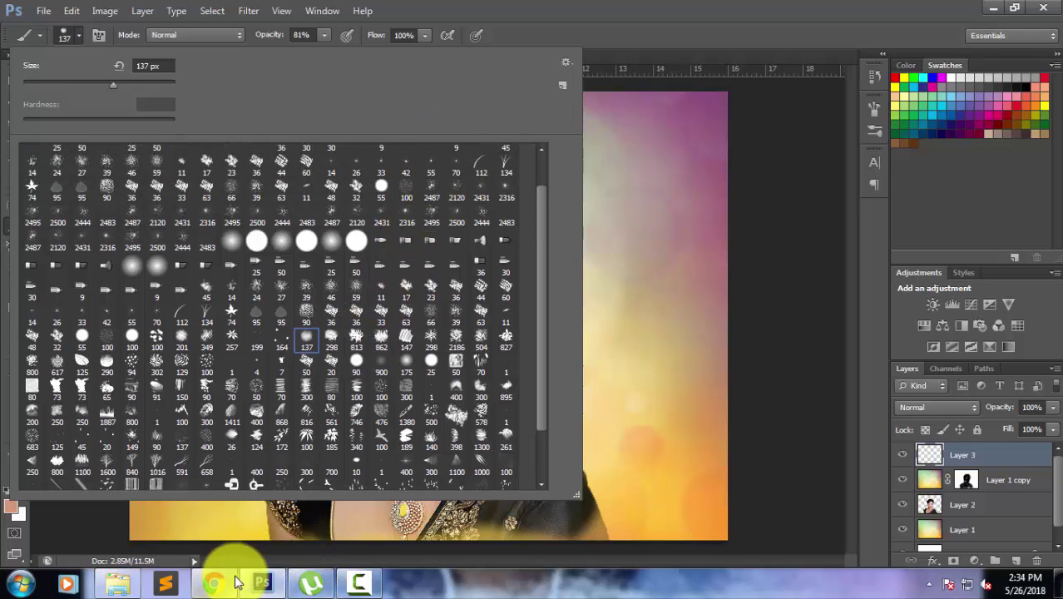
key(Return)
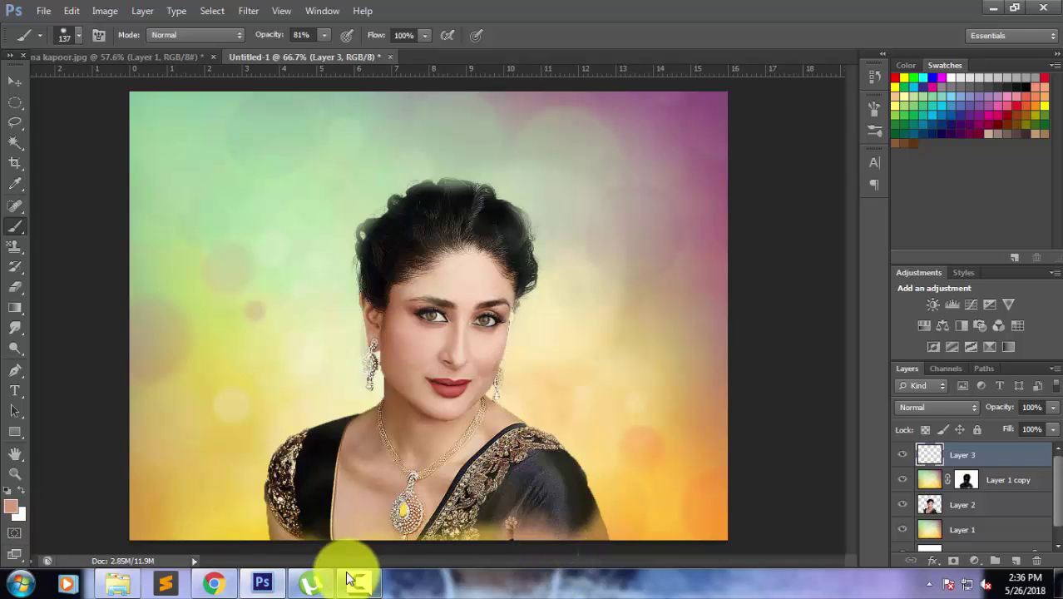
Paint white cloud strokes along the bottom edge of the canvas
mouse_move(337, 546)
mouse_down()
mouse_move(261, 546)
mouse_move(188, 526)
mouse_up()
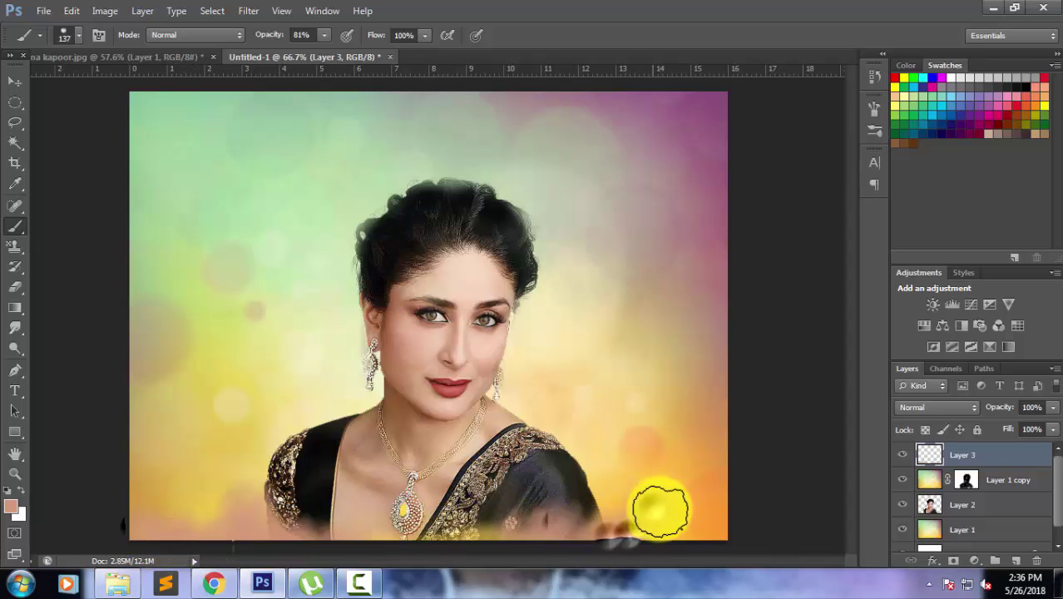
click(23, 488)
mouse_move(345, 537)
mouse_down()
mouse_move(171, 518)
mouse_move(412, 542)
mouse_move(616, 539)
mouse_up()
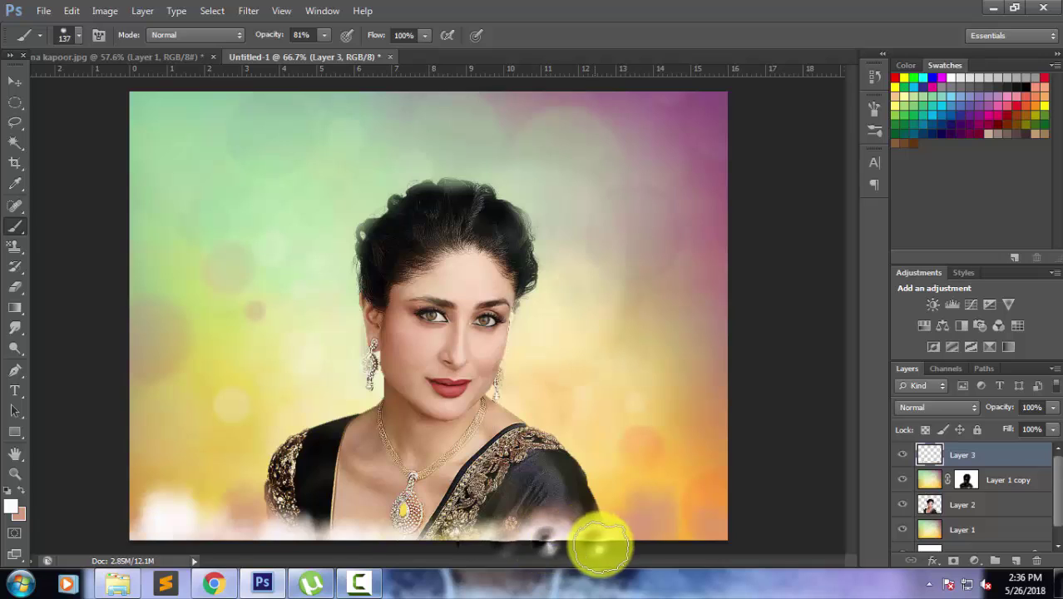
Add a mask to Layer 2 and paint black then white to fade its bottom edge
click(965, 505)
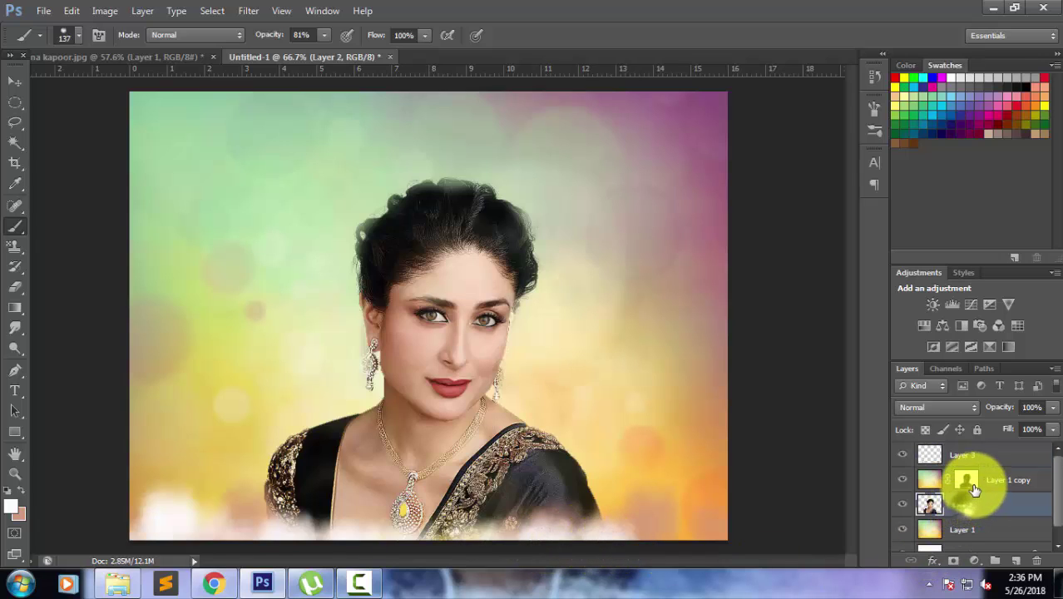
click(957, 564)
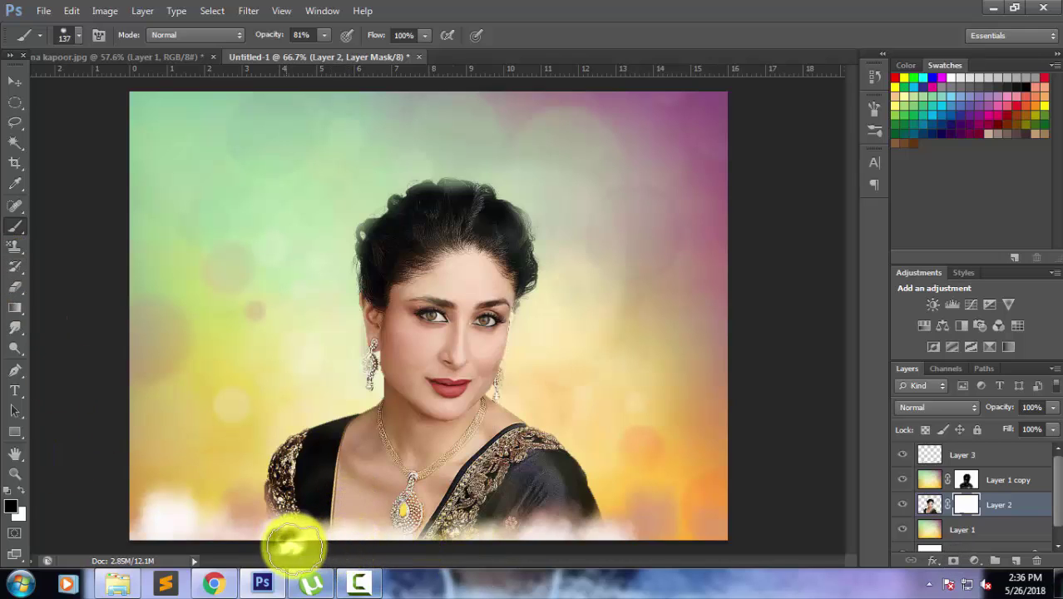
drag(287, 547, 508, 540)
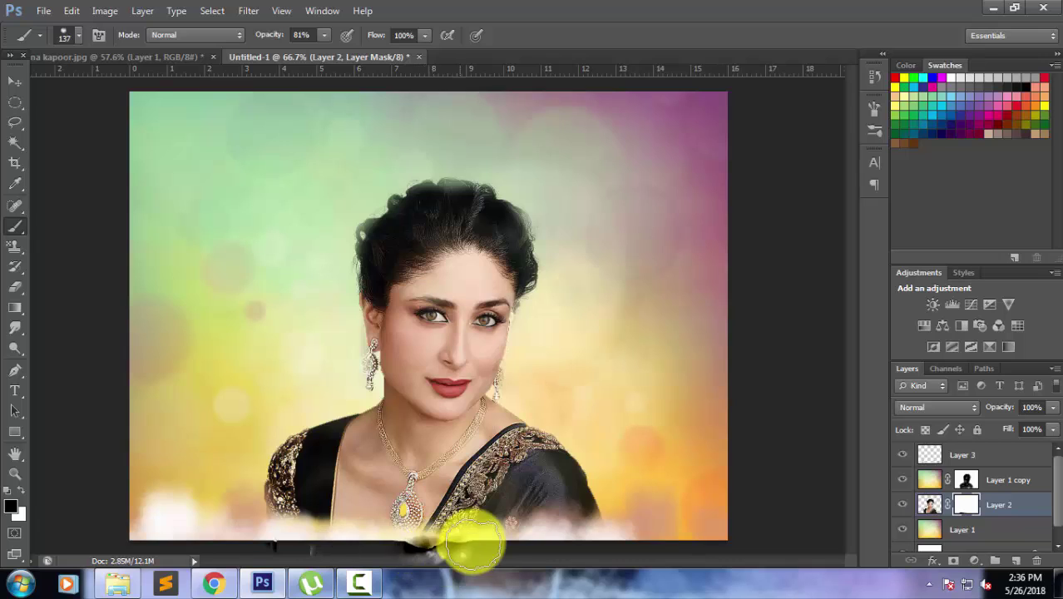
click(22, 488)
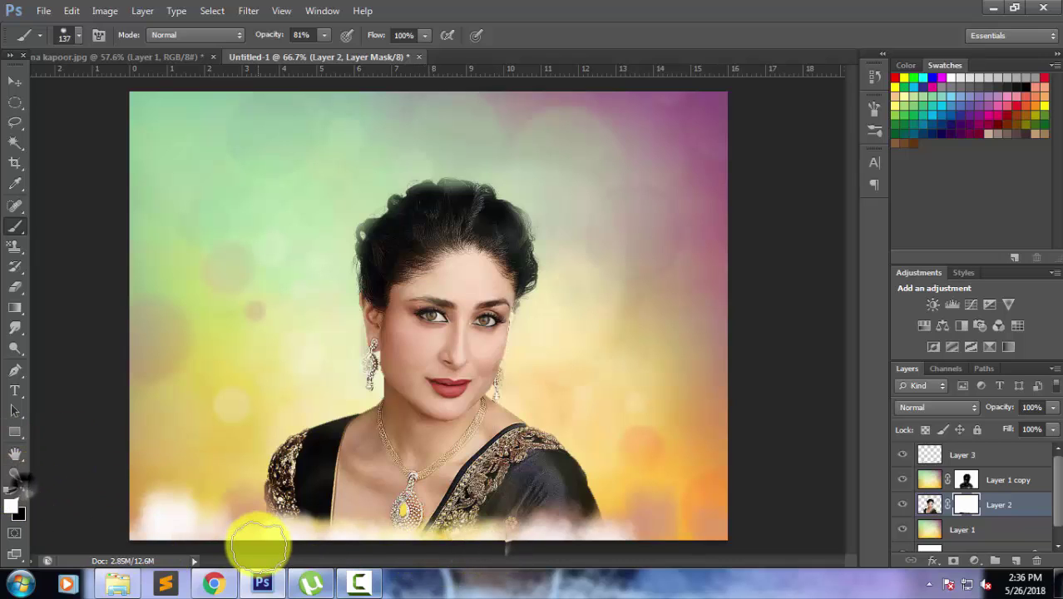
mouse_move(310, 541)
mouse_down()
mouse_move(380, 562)
mouse_move(616, 539)
mouse_up()
click(968, 503)
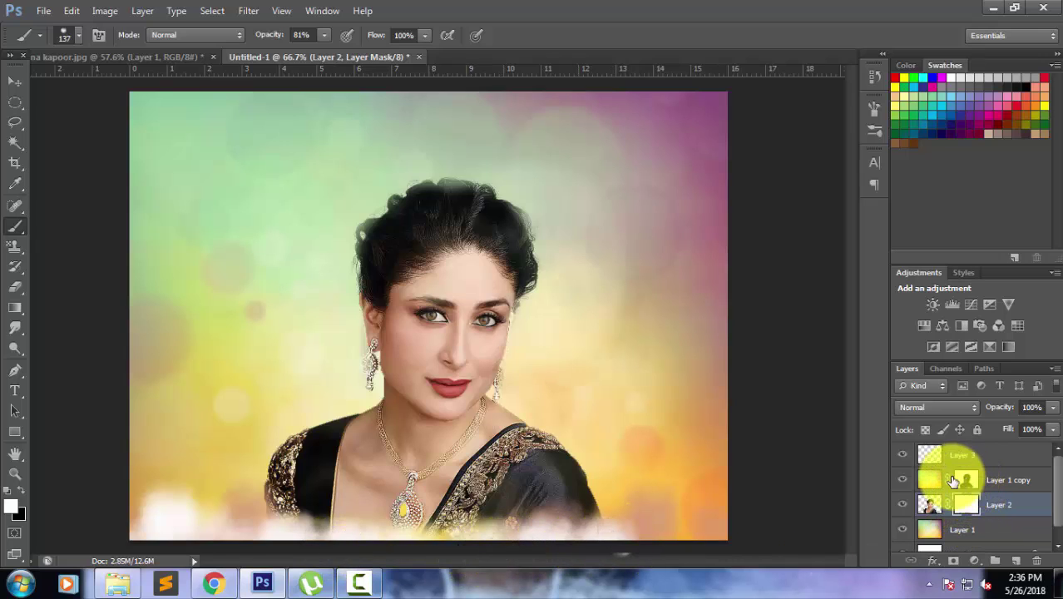
Add a new layer above Layer 3 and set a cyan brush at 38% opacity
click(945, 463)
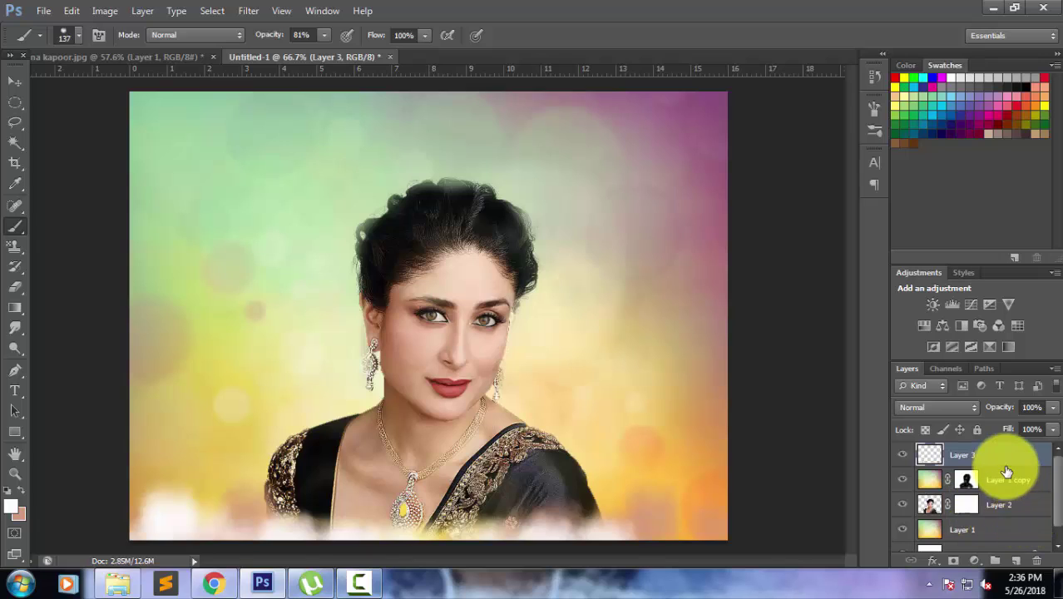
click(1016, 566)
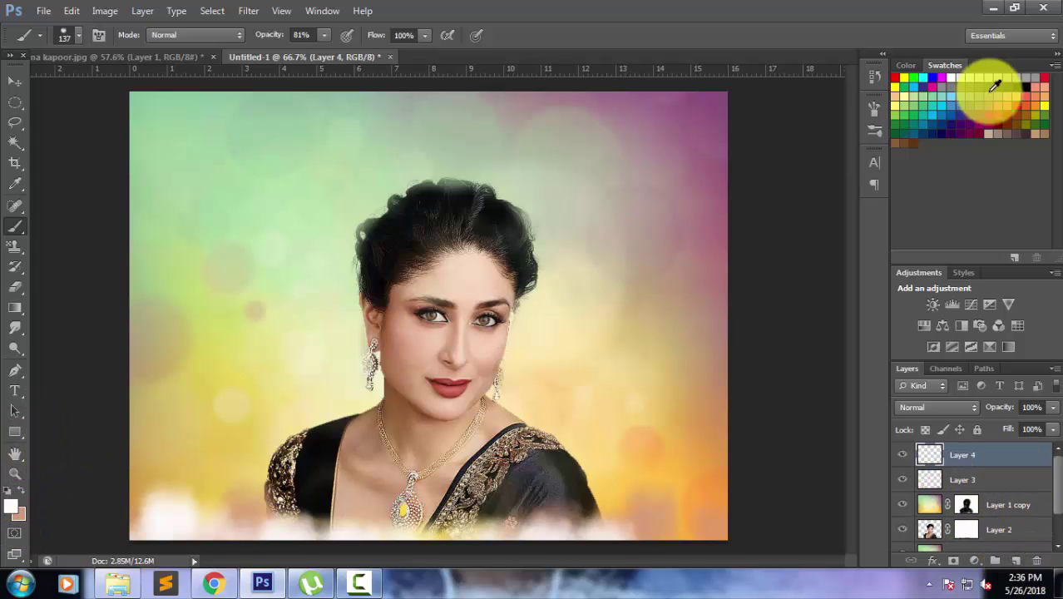
click(923, 78)
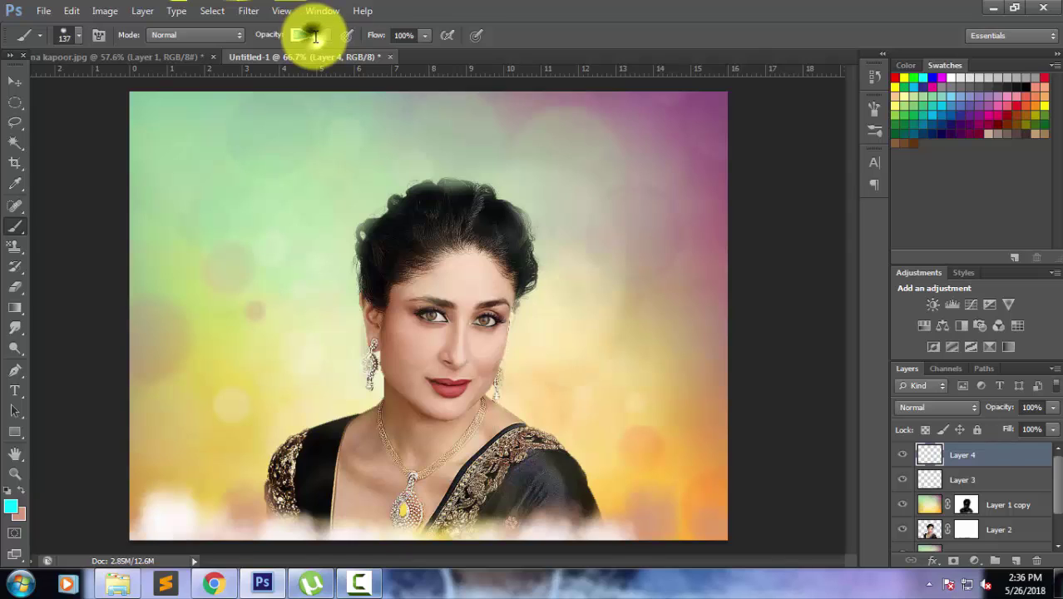
drag(302, 55, 291, 55)
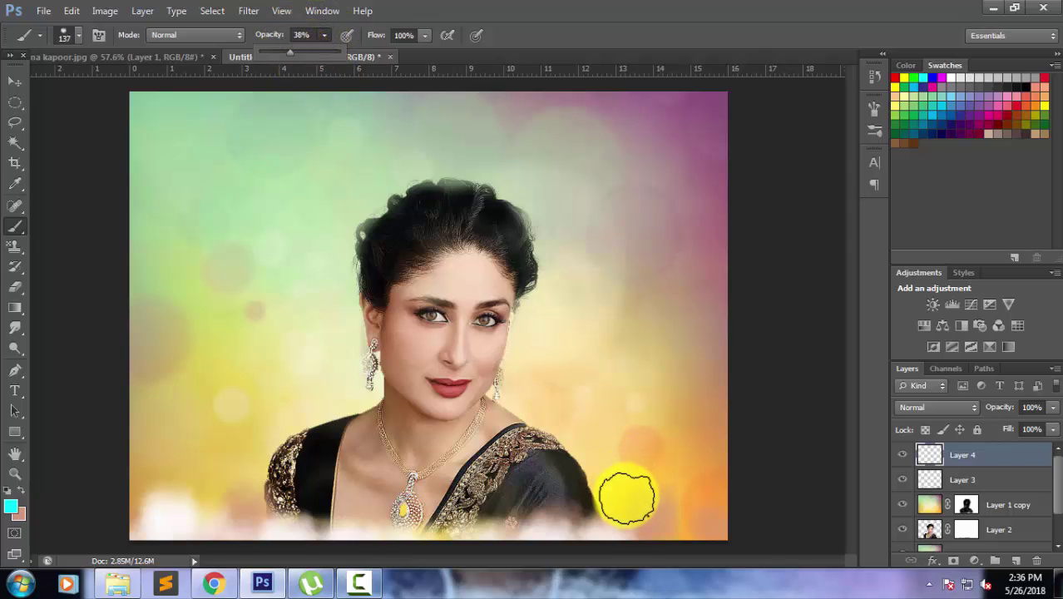
key(bracketright)
key(bracketright)
key(bracketright)
Paint cyan over the lower areas with a 300 px brush, undoing the upper-right stroke
mouse_move(636, 545)
mouse_down()
mouse_move(704, 510)
mouse_move(705, 446)
mouse_move(649, 508)
mouse_move(653, 541)
mouse_move(582, 551)
mouse_move(487, 542)
mouse_move(431, 563)
mouse_move(375, 535)
mouse_move(280, 535)
mouse_move(190, 472)
mouse_move(169, 490)
mouse_move(201, 399)
mouse_up()
key(bracketright)
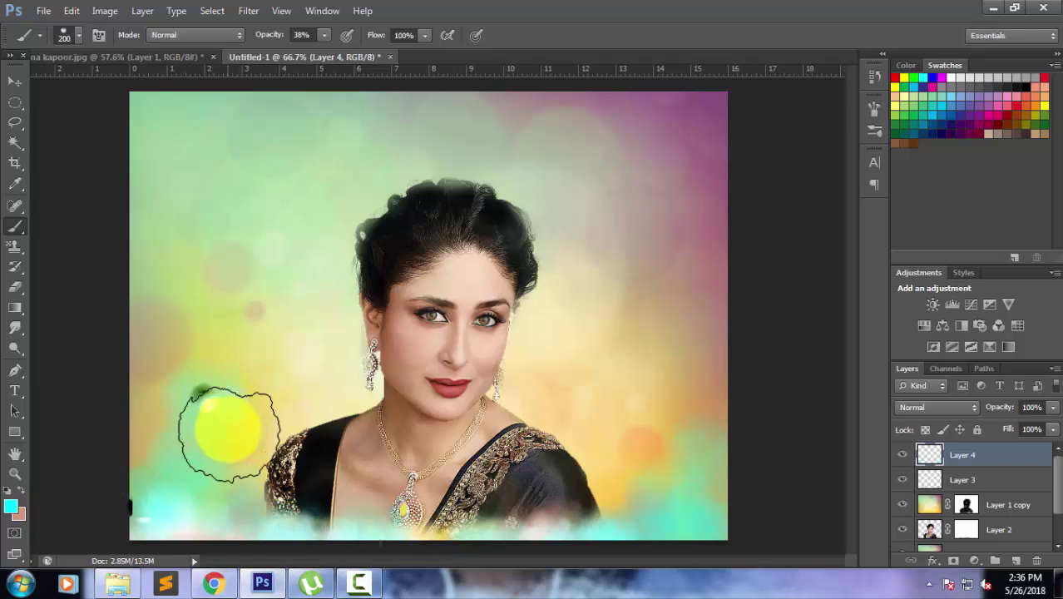
key(bracketright)
drag(226, 439, 163, 400)
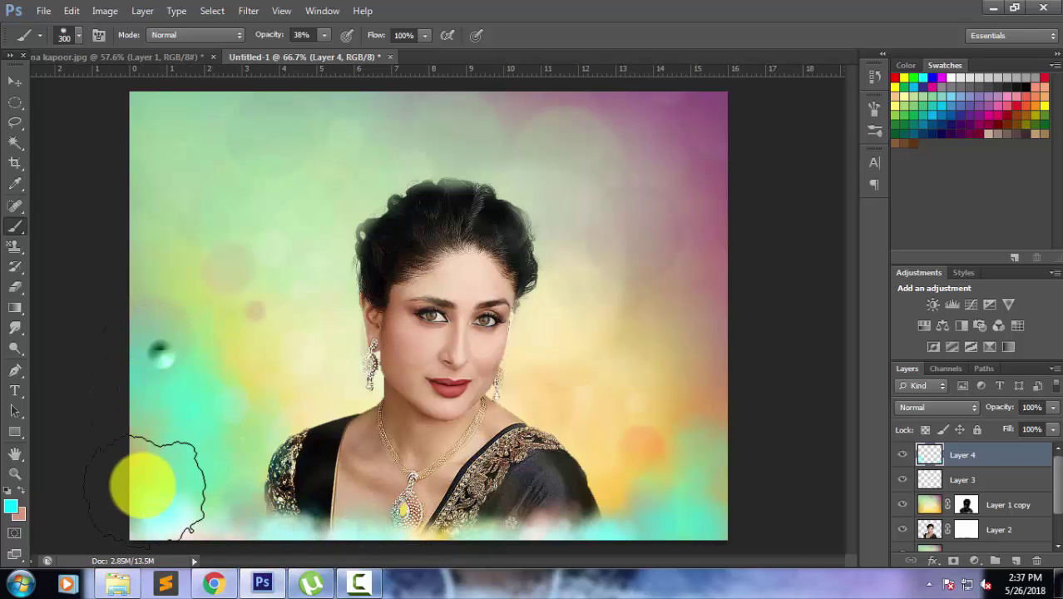
mouse_move(691, 260)
mouse_down()
mouse_move(689, 142)
mouse_move(705, 230)
mouse_up()
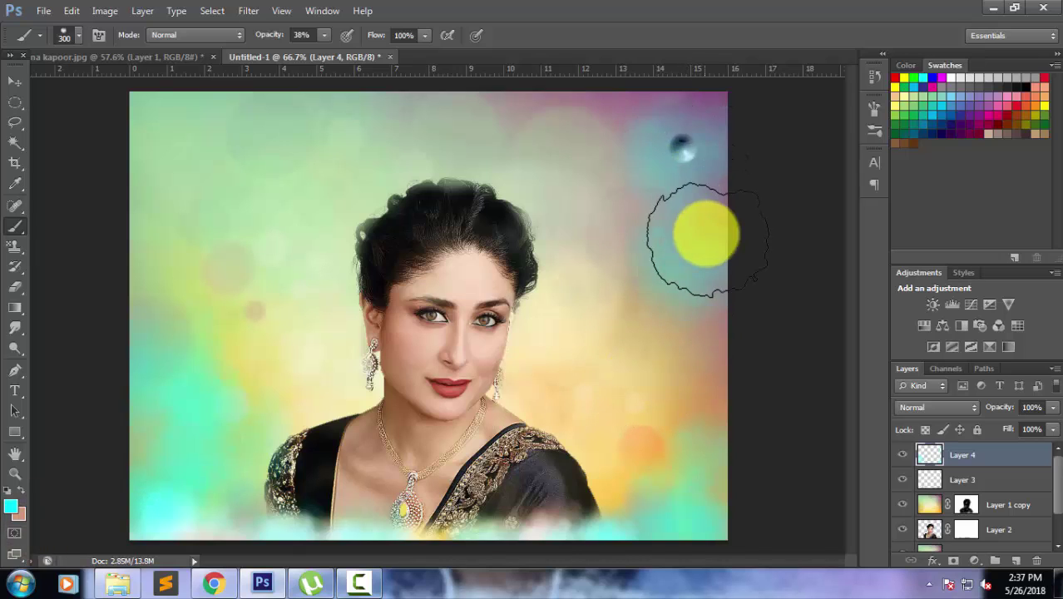
drag(684, 420, 688, 170)
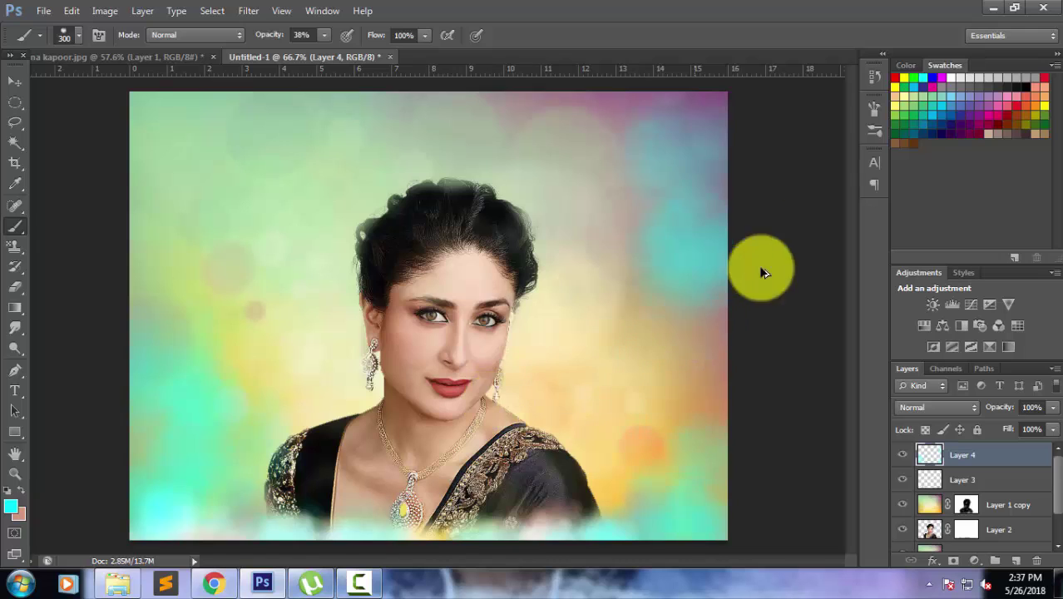
key(ctrl+z)
Paint green over the right side and lower-right corner
click(921, 75)
mouse_move(592, 356)
mouse_down()
mouse_move(664, 384)
mouse_move(688, 351)
mouse_up()
mouse_move(674, 495)
mouse_down()
mouse_move(640, 487)
mouse_move(671, 452)
mouse_move(744, 515)
mouse_move(752, 597)
mouse_up()
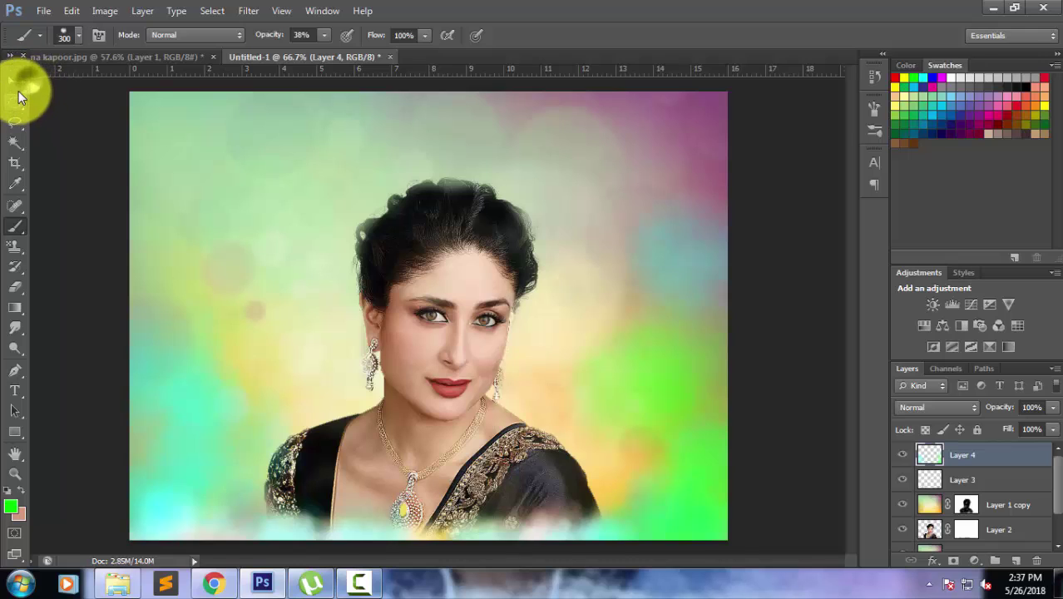
Apply a 14.1-pixel Gaussian Blur to Layer 4's cyan and green strokes
click(13, 81)
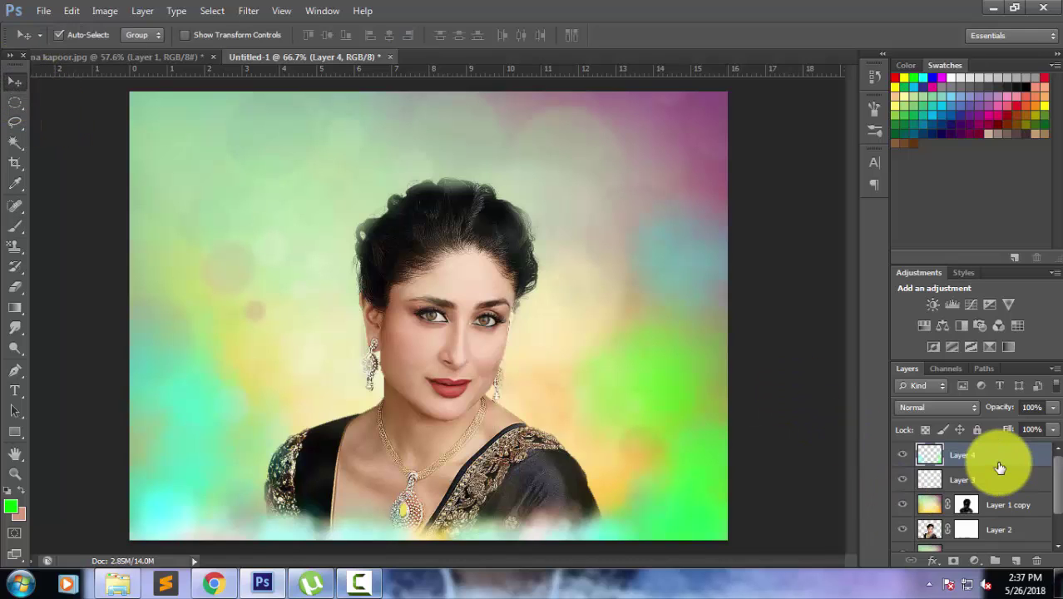
click(248, 11)
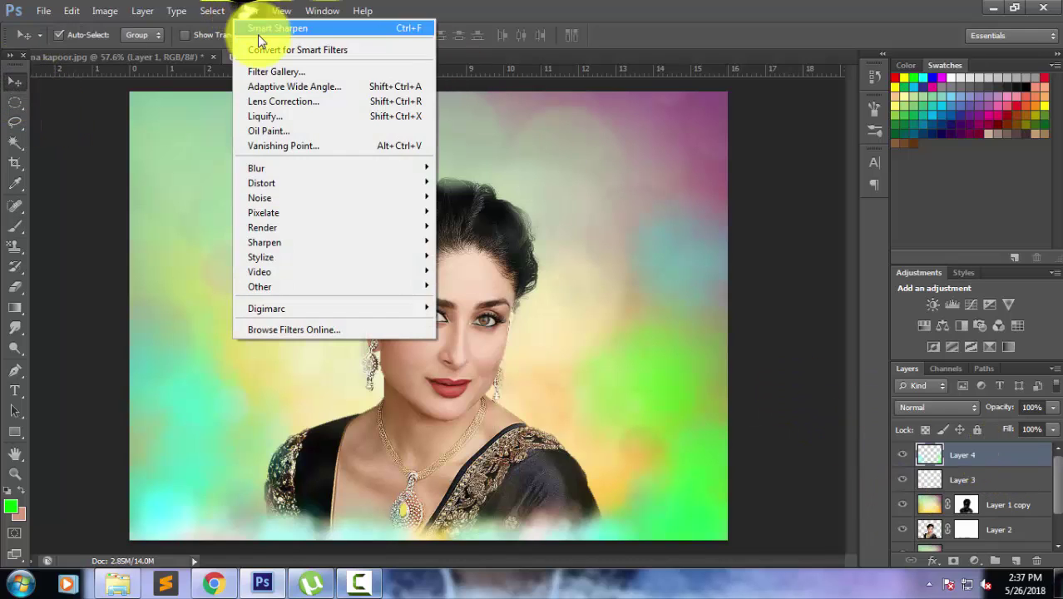
mouse_move(256, 168)
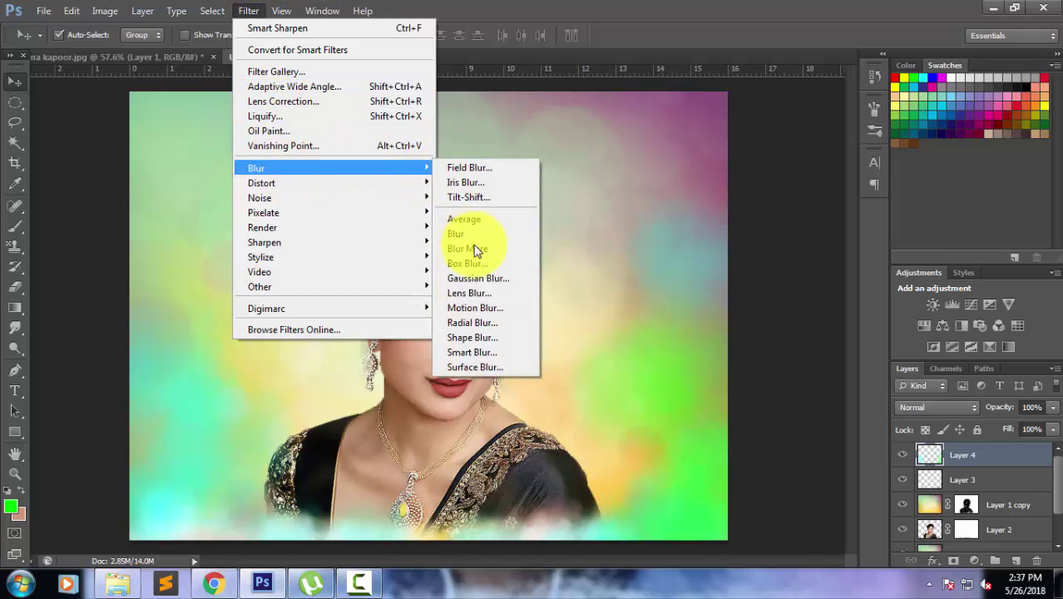
click(483, 277)
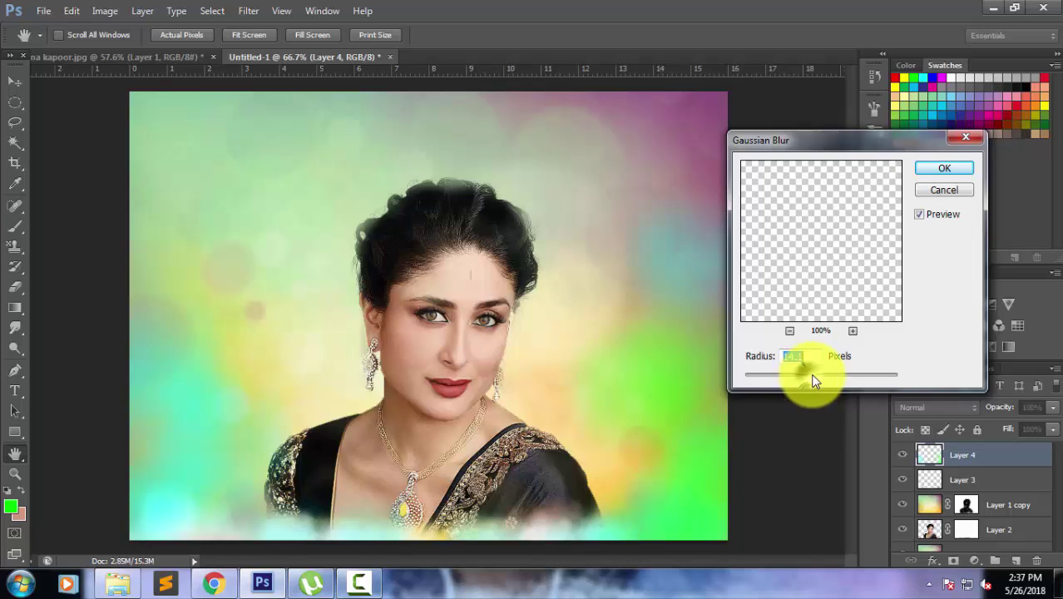
click(942, 167)
click(974, 504)
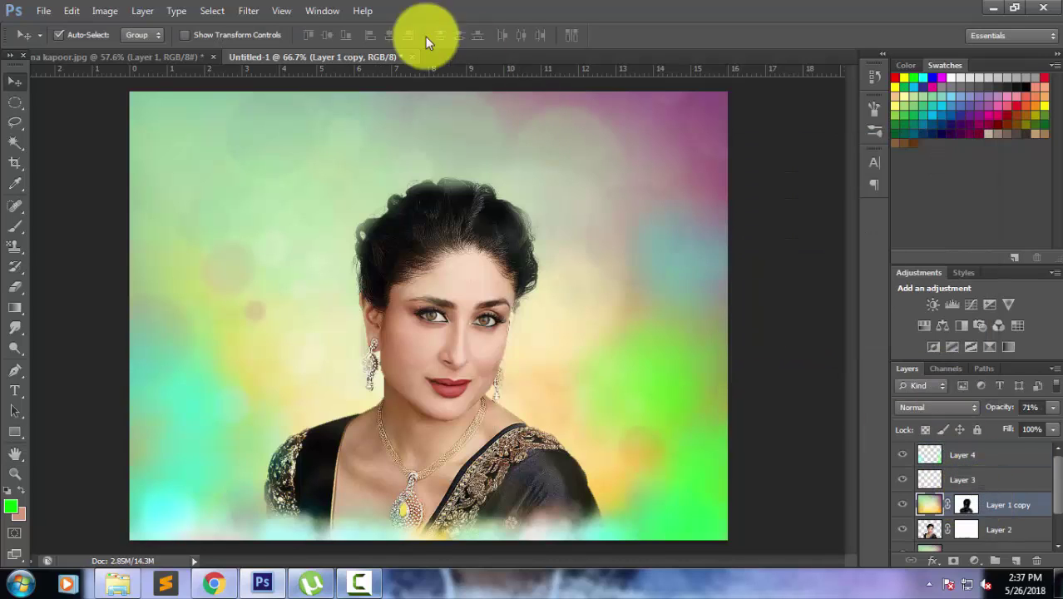
Repeat the blur on the Layer 1 copy bokeh background
click(247, 15)
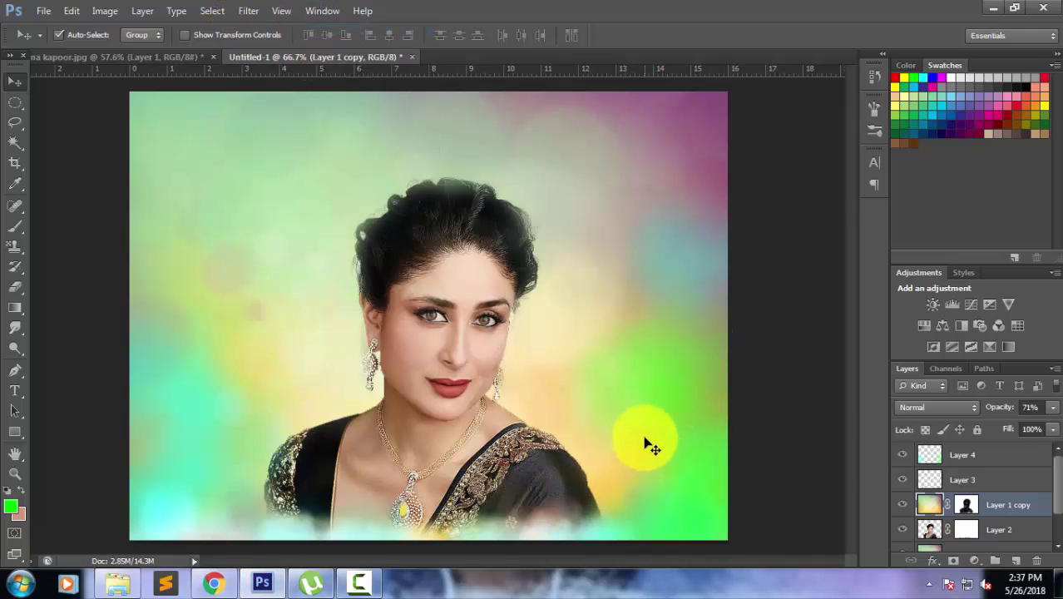
scroll(463, 486, up, 3)
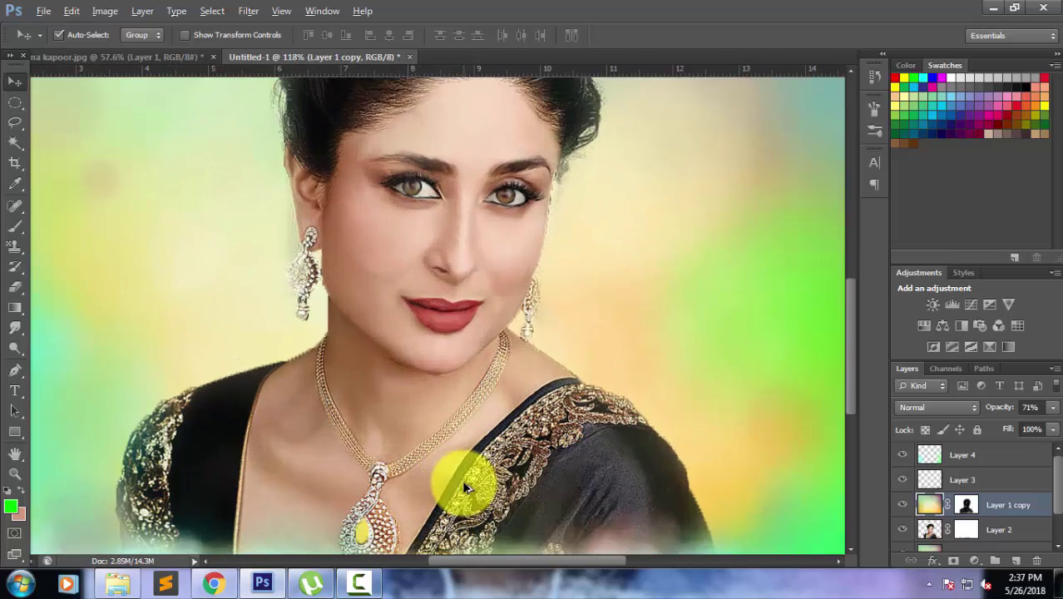
scroll(391, 441, down, 2)
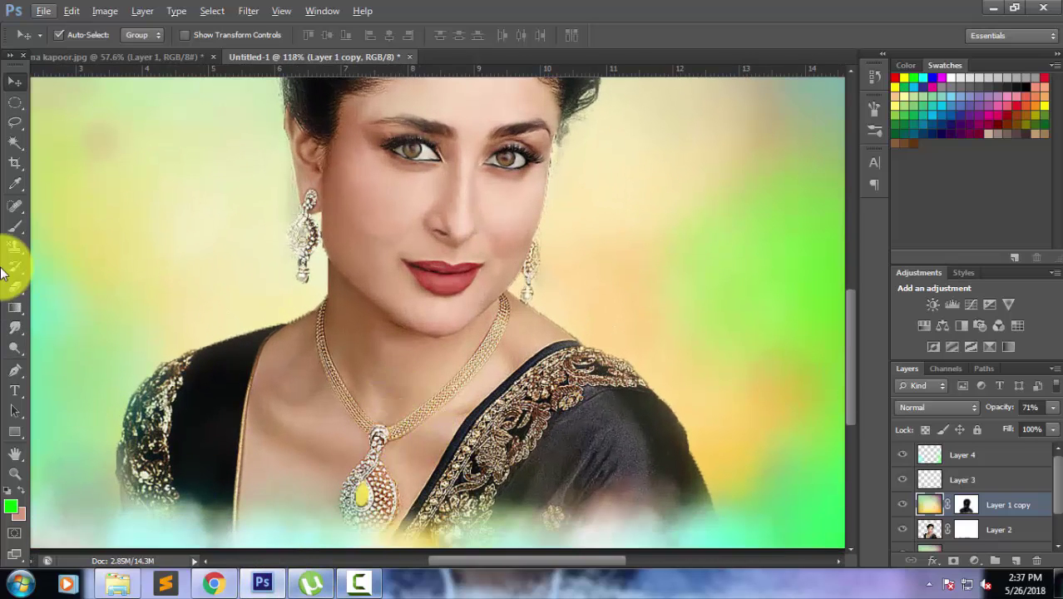
Set up a slightly larger Smudge brush at 48% strength, toggling between Layer 2 and Layer 1 copy
click(15, 308)
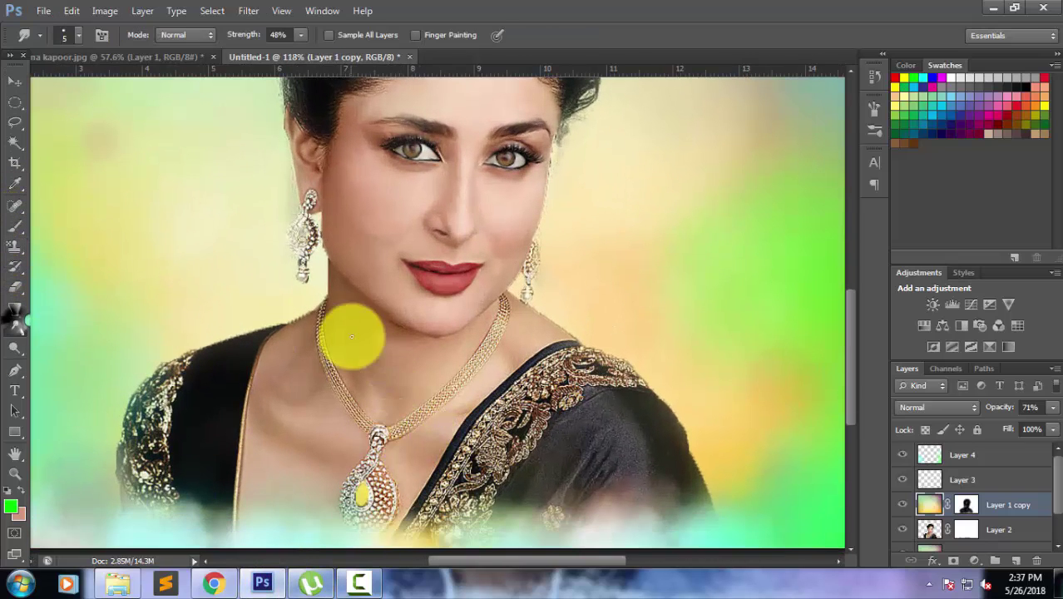
scroll(324, 329, up, 1)
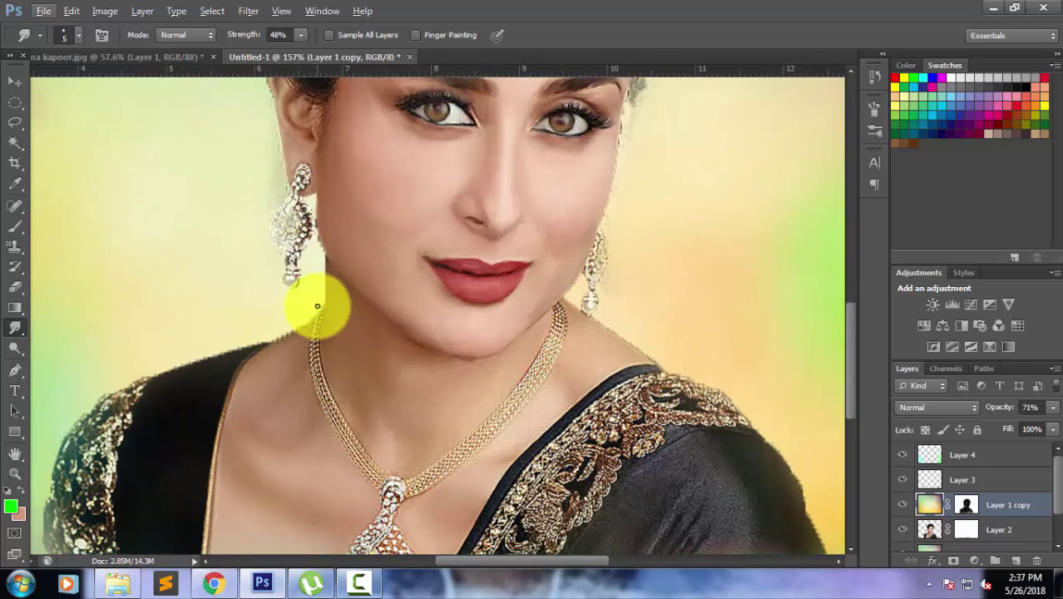
click(931, 528)
key(bracketright)
key(bracketright)
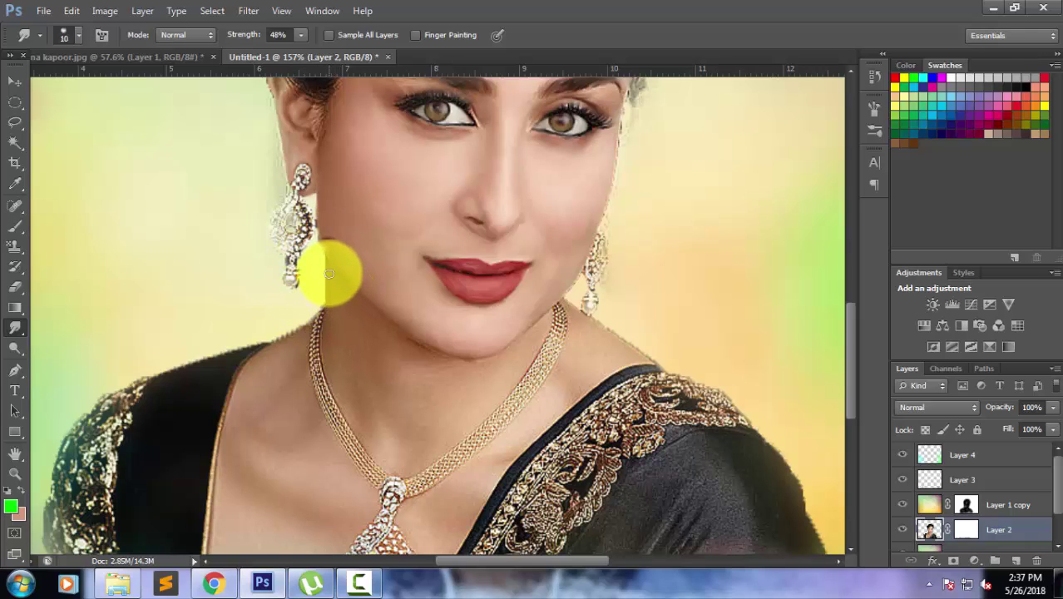
key(alt+bracketright)
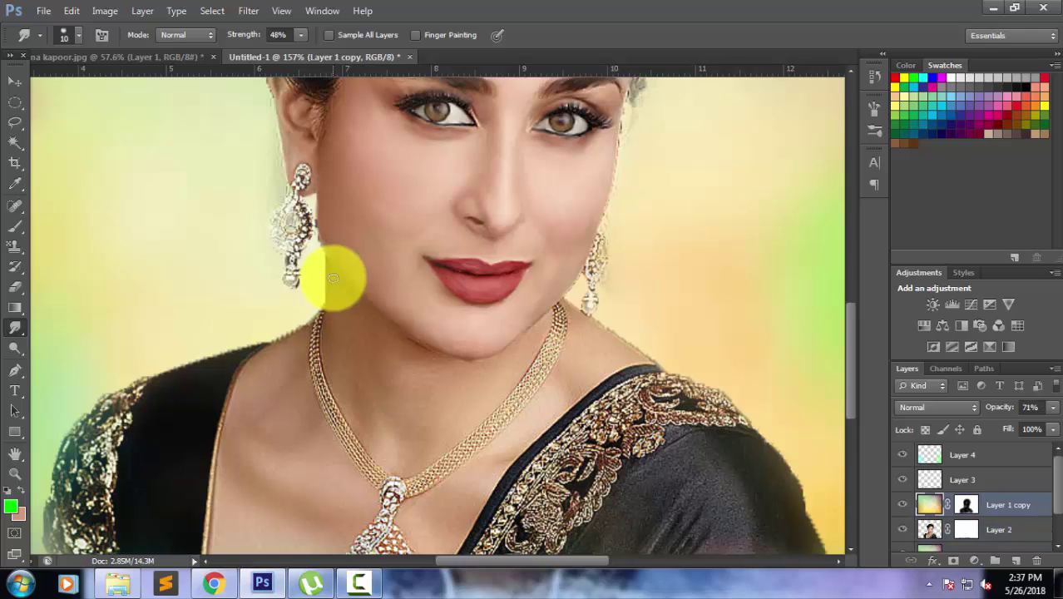
scroll(328, 273, up, 1)
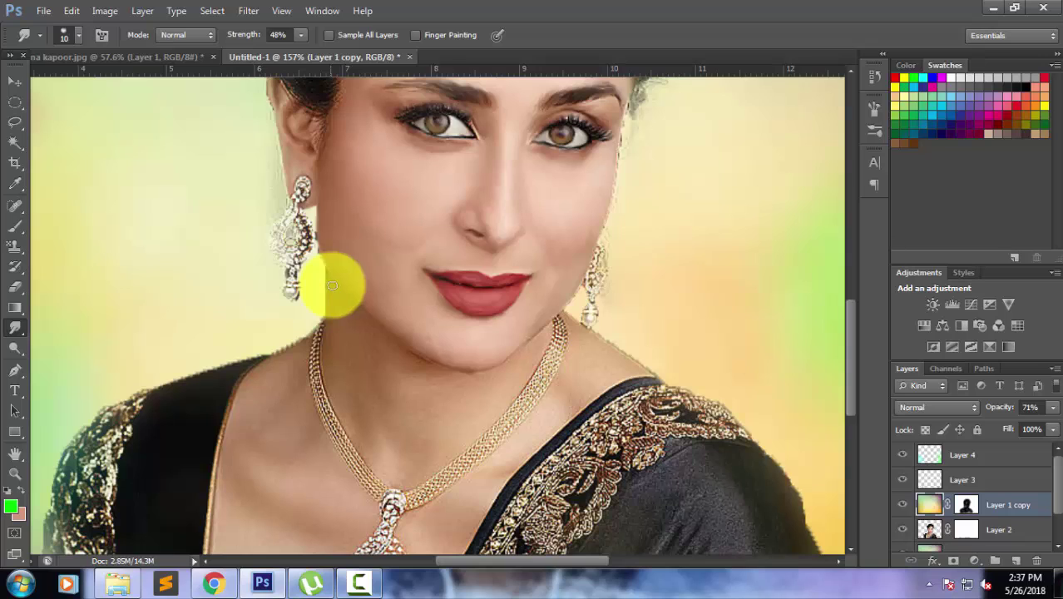
click(928, 530)
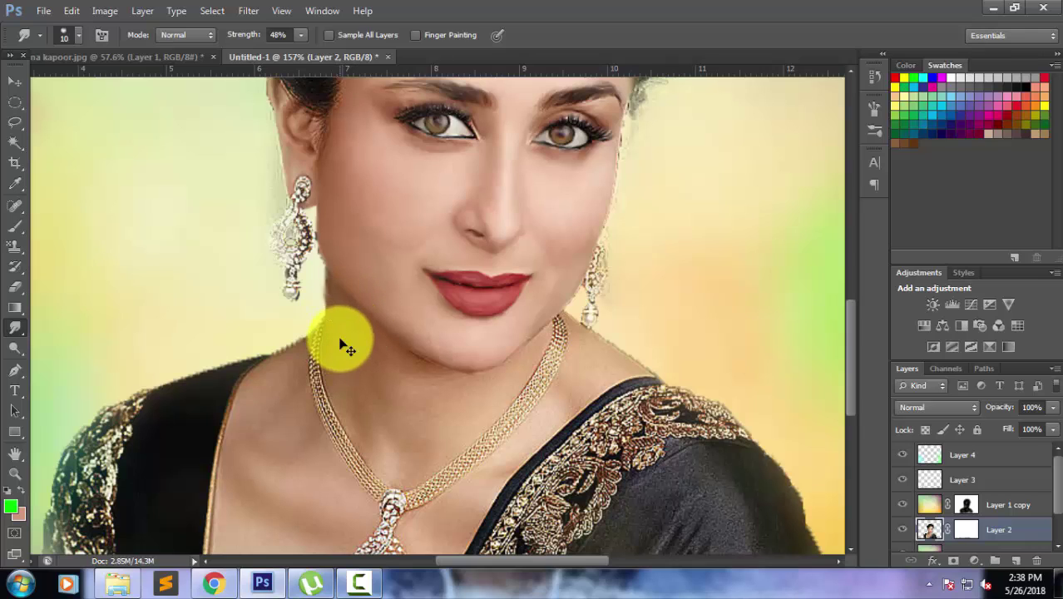
key(alt+bracketright)
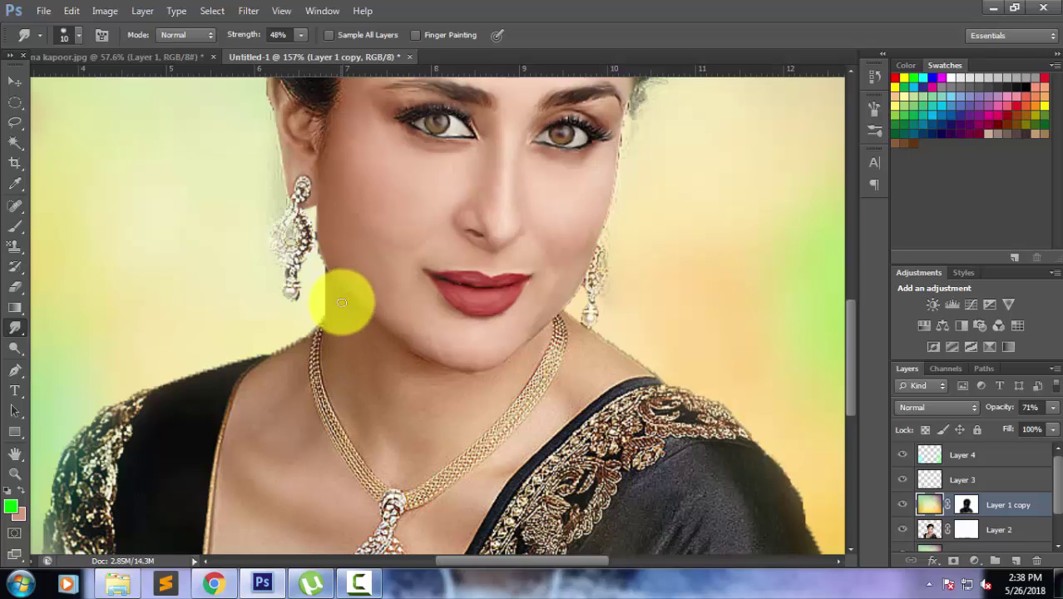
Make Layer 2, the woman's photo, active for smudging the neck and shoulder
click(928, 527)
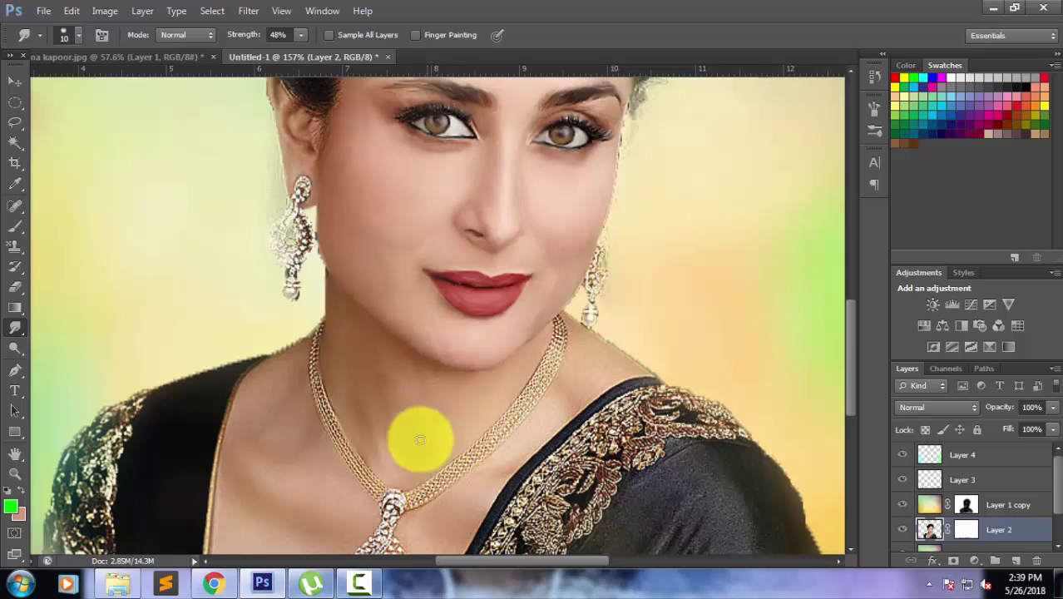
scroll(441, 429, down, 1)
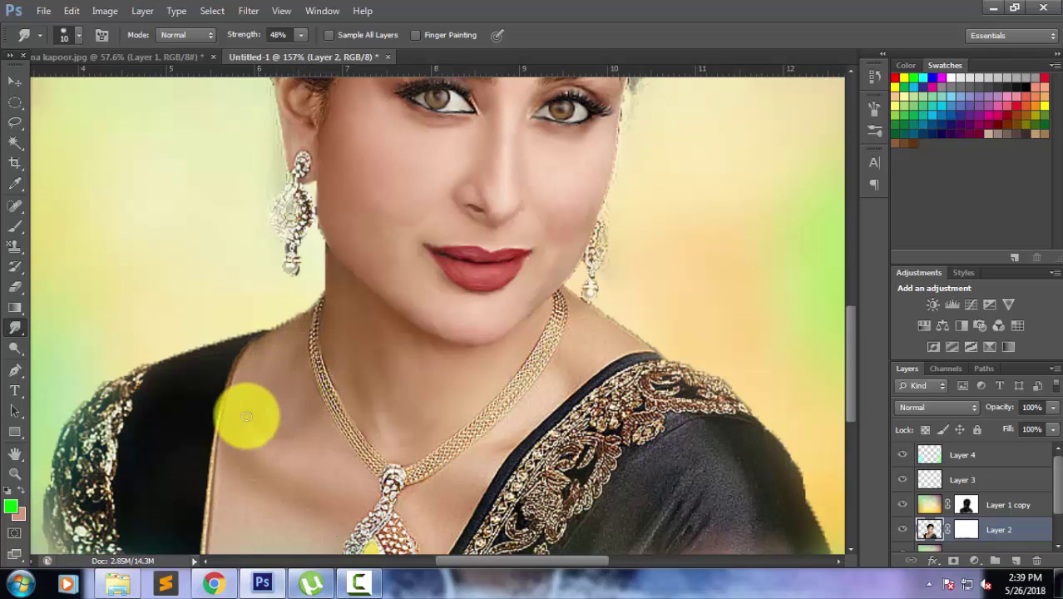
Smudge away the shoulder mole and dark specks at 230% zoom, undoing one stray stroke
scroll(264, 413, up, 2)
scroll(264, 413, up, 2)
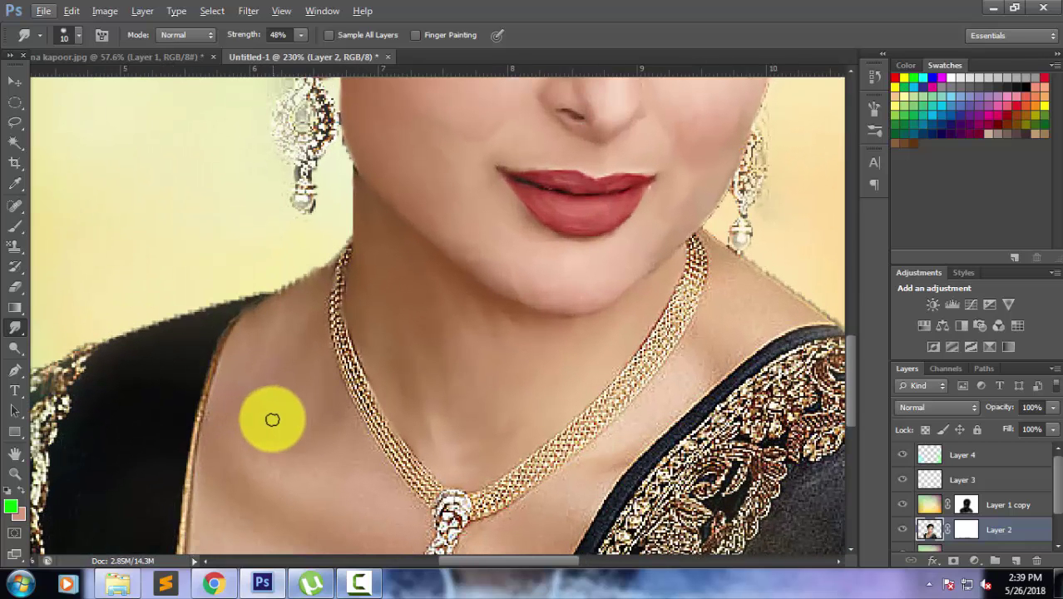
drag(258, 375, 315, 430)
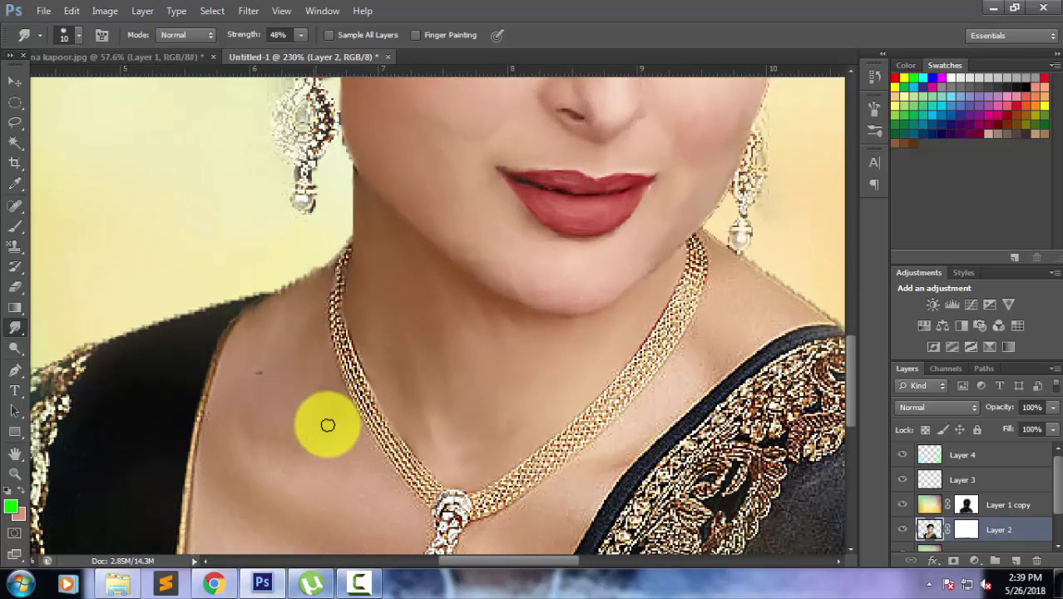
drag(260, 375, 281, 416)
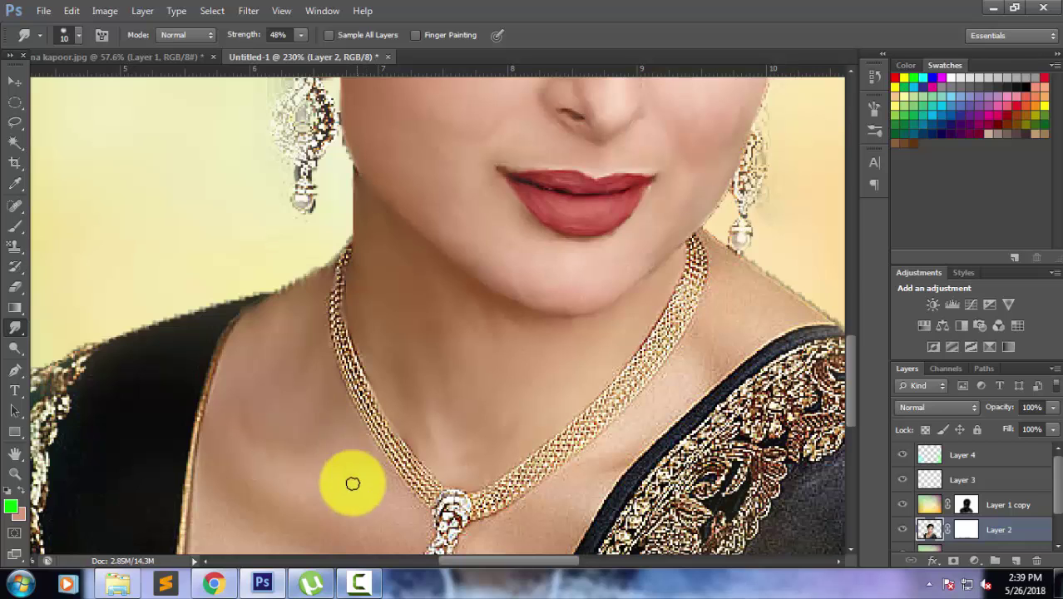
scroll(291, 462, down, 2)
scroll(250, 375, down, 3)
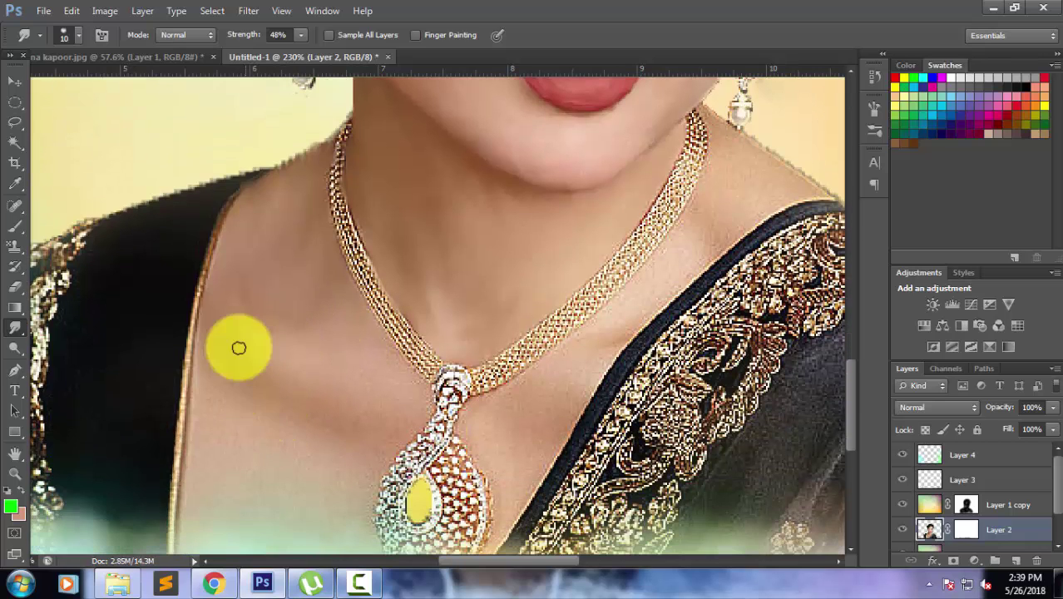
drag(213, 367, 205, 344)
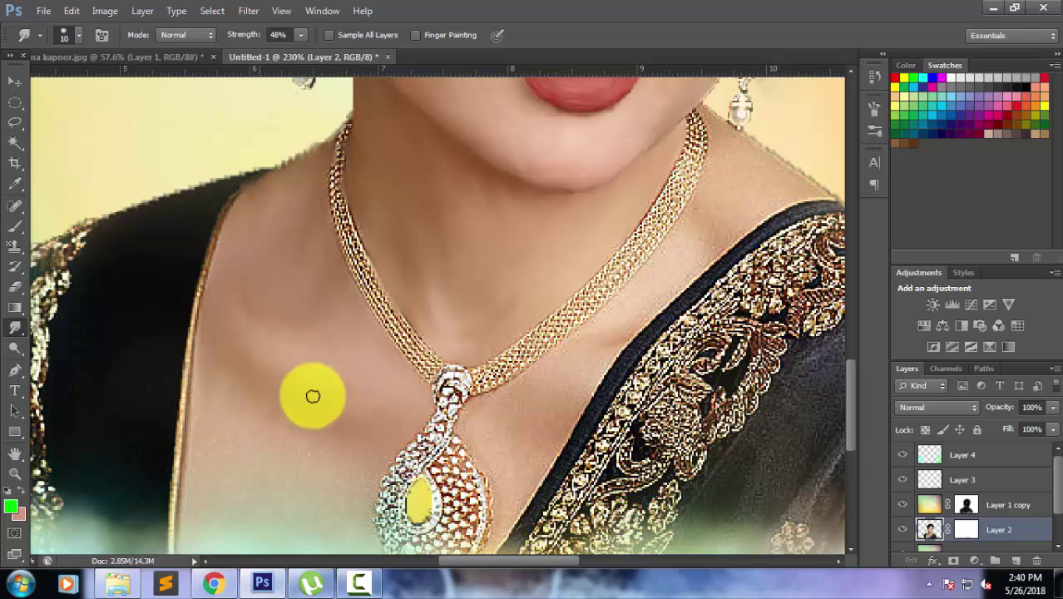
scroll(251, 385, down, 2)
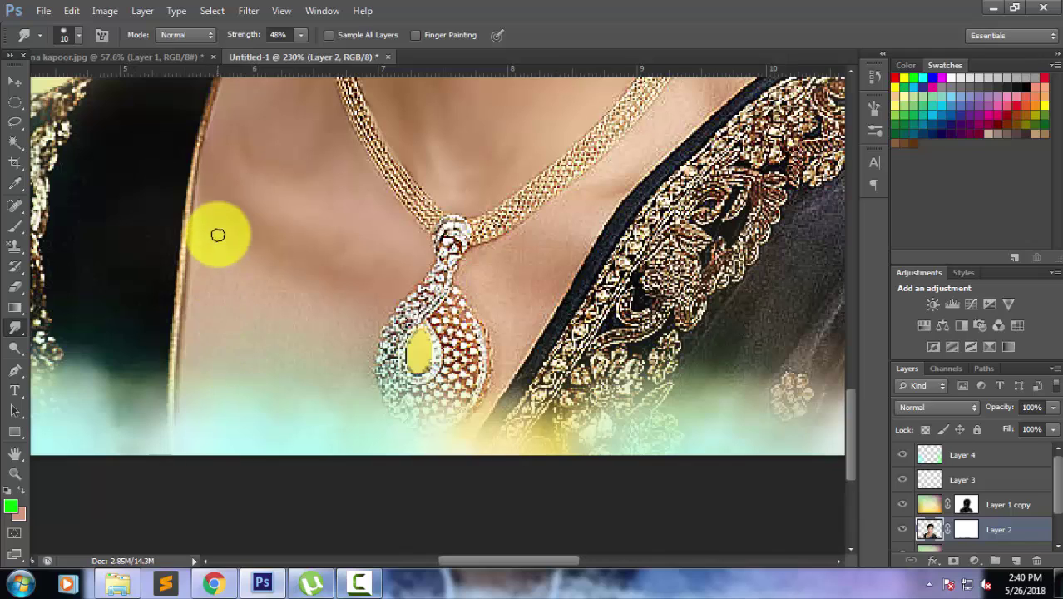
drag(216, 231, 203, 258)
key(ctrl+z)
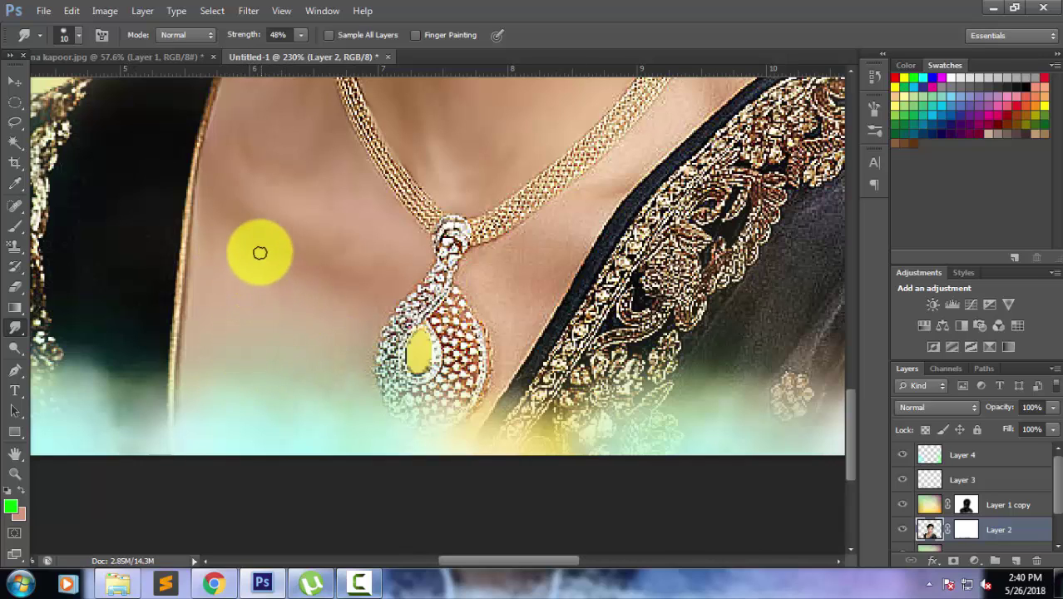
scroll(337, 297, up, 1)
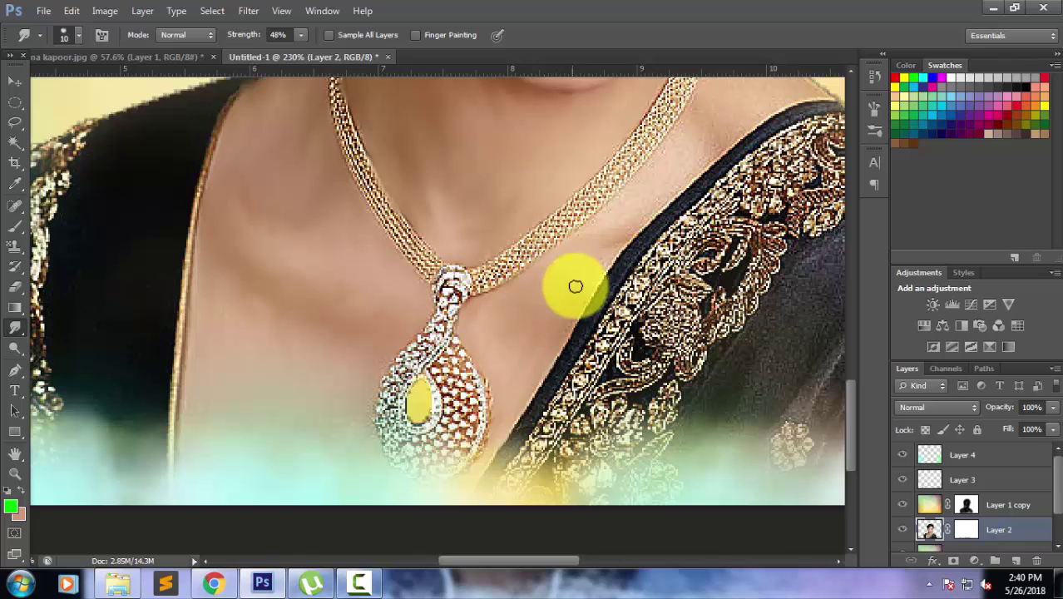
Smudge the sari edge beside the necklace, then the hair strands along the hairline
scroll(556, 308, up, 2)
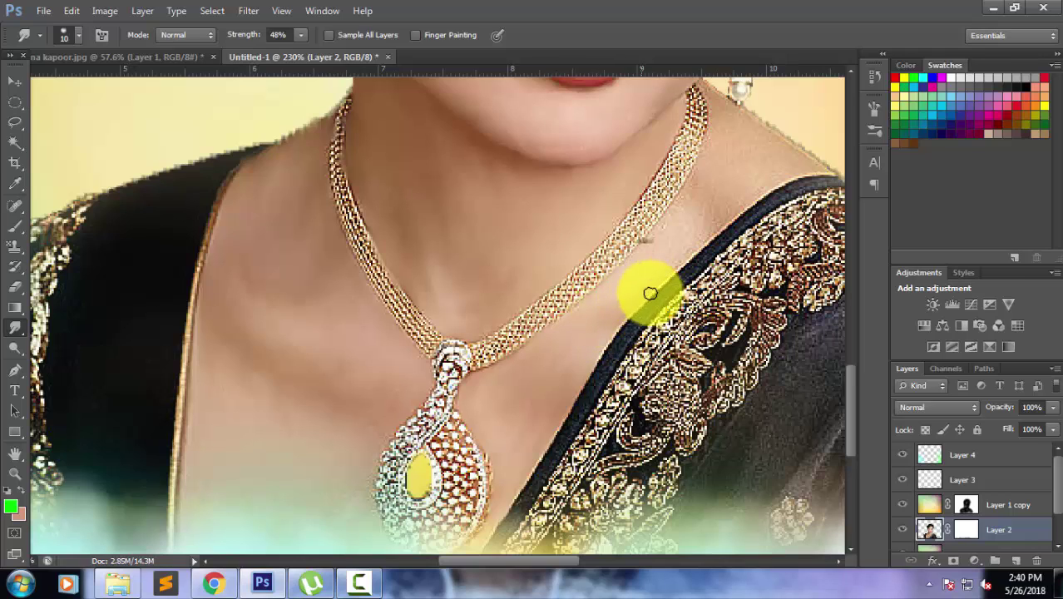
mouse_move(650, 294)
mouse_down()
mouse_move(675, 246)
mouse_move(646, 292)
mouse_up()
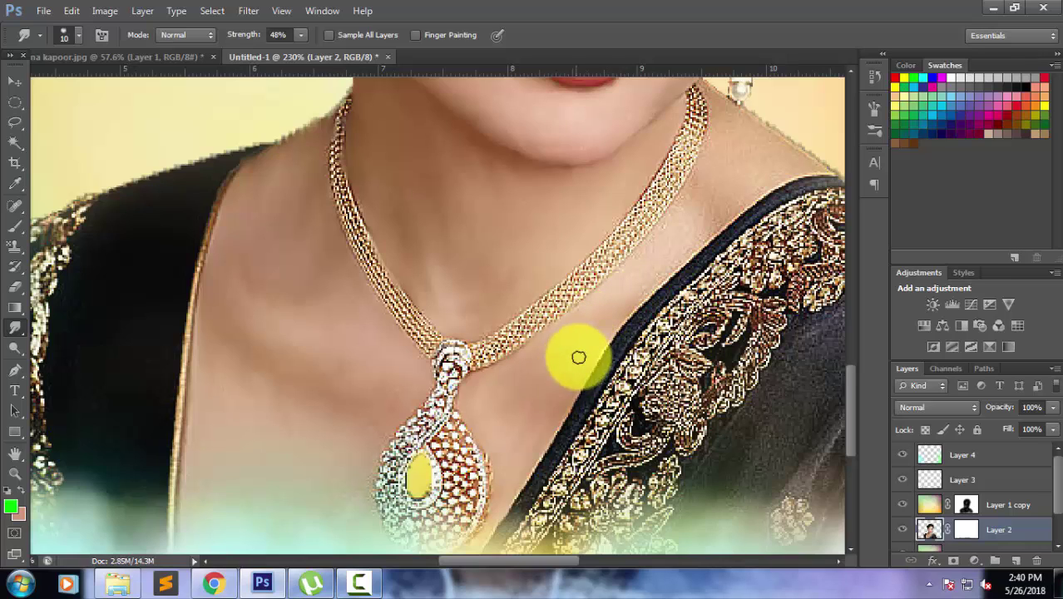
scroll(601, 333, up, 3)
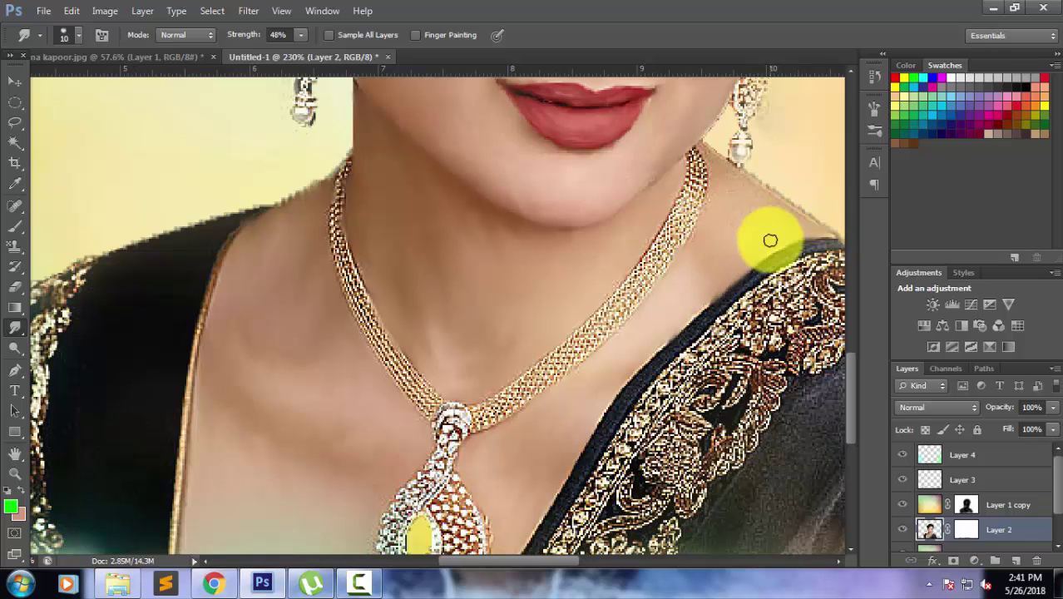
scroll(599, 376, up, 3)
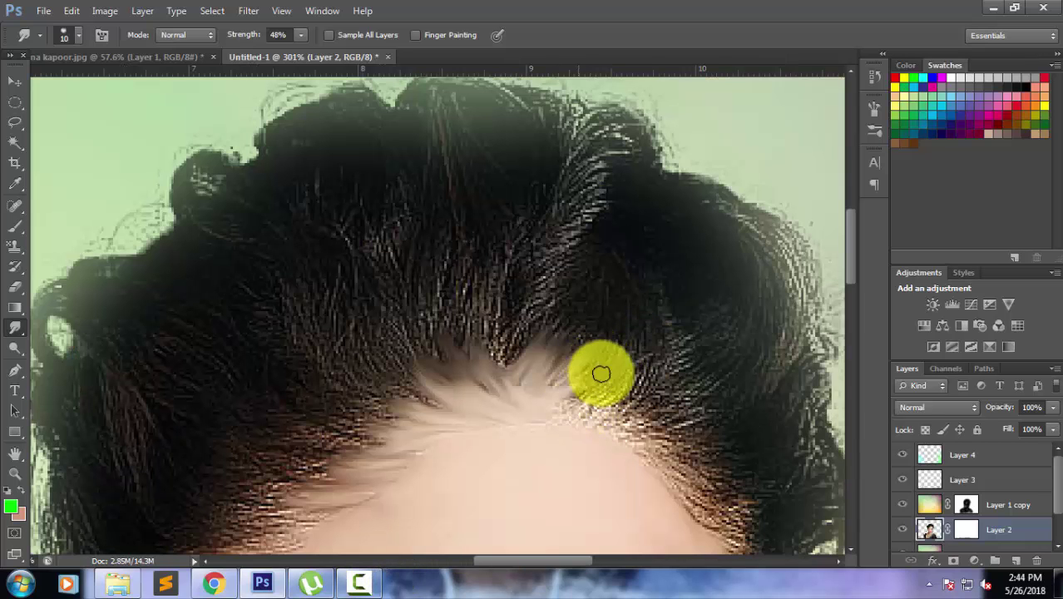
mouse_move(601, 374)
mouse_down()
mouse_move(574, 394)
mouse_move(577, 375)
mouse_move(612, 387)
mouse_move(646, 360)
mouse_move(576, 423)
mouse_move(671, 438)
mouse_move(491, 311)
mouse_move(474, 250)
mouse_move(387, 266)
mouse_move(192, 264)
mouse_move(106, 335)
mouse_move(334, 287)
mouse_move(373, 268)
mouse_move(487, 367)
mouse_move(477, 379)
mouse_move(491, 387)
mouse_move(454, 351)
mouse_move(516, 343)
mouse_move(503, 371)
mouse_move(527, 390)
mouse_move(534, 426)
mouse_move(500, 409)
mouse_move(561, 416)
mouse_move(598, 311)
mouse_move(557, 392)
mouse_move(581, 382)
mouse_move(587, 305)
mouse_move(553, 328)
mouse_move(533, 325)
mouse_move(551, 309)
mouse_move(506, 328)
mouse_move(465, 326)
mouse_move(486, 340)
mouse_move(537, 322)
mouse_move(520, 256)
mouse_move(556, 280)
mouse_move(410, 278)
mouse_move(451, 302)
mouse_move(498, 304)
mouse_up()
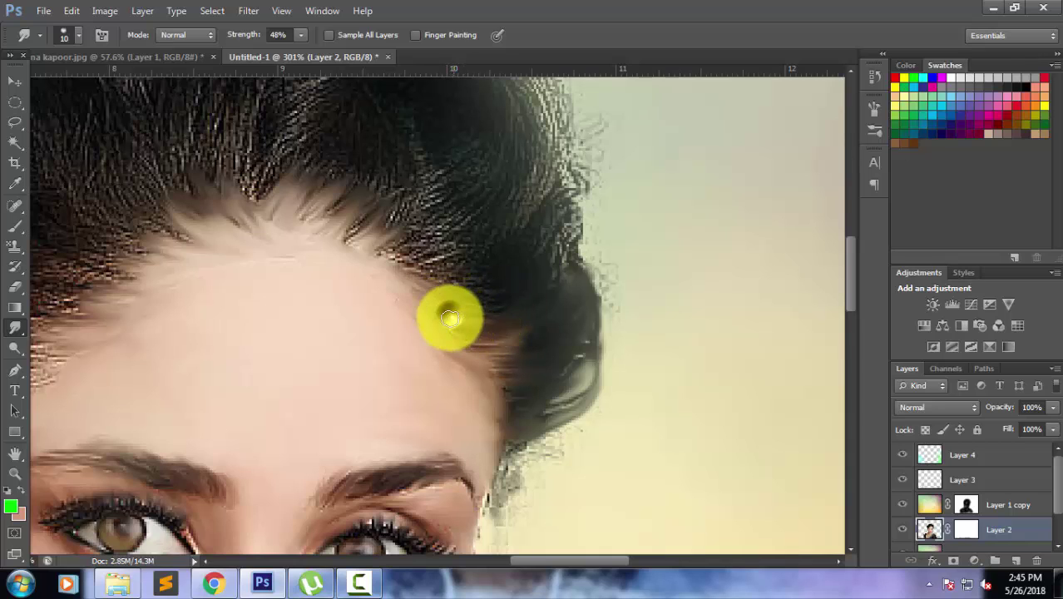
Smudge the hair's outer edge into the pale background at 301%, then zoom out to 207%
mouse_move(494, 297)
mouse_down()
mouse_move(442, 268)
mouse_move(522, 261)
mouse_move(451, 277)
mouse_move(467, 292)
mouse_up()
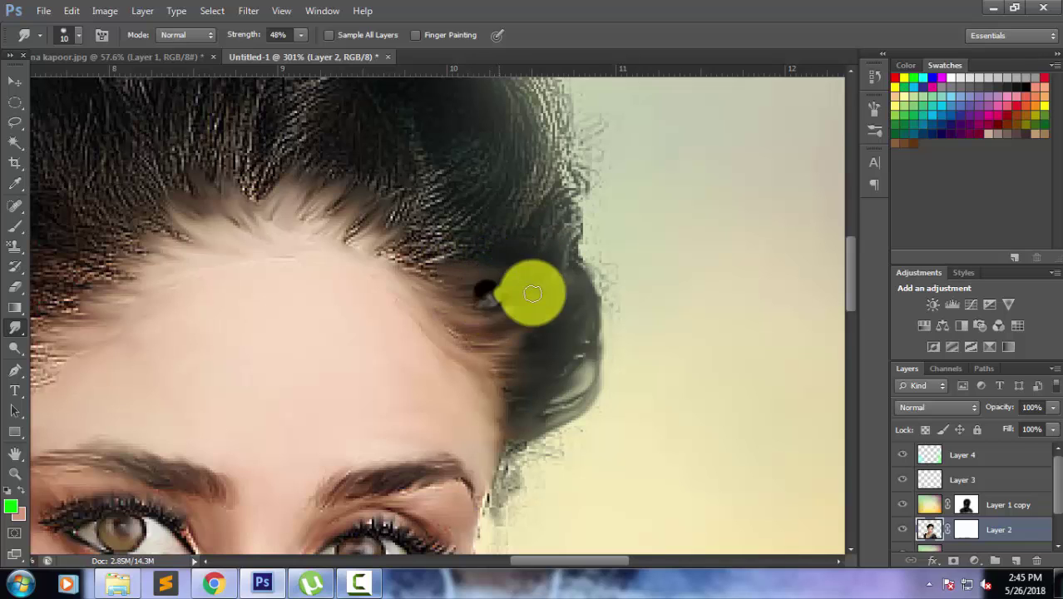
mouse_move(559, 286)
mouse_down()
mouse_move(565, 278)
mouse_move(541, 328)
mouse_up()
scroll(541, 328, up, 2)
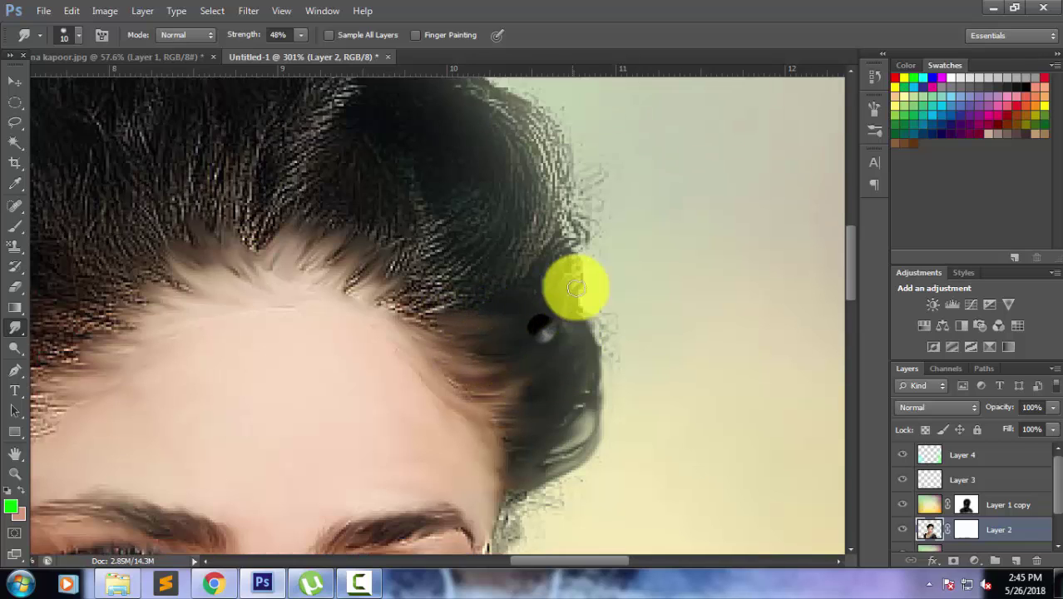
scroll(577, 285, up, 2)
mouse_move(434, 354)
mouse_down()
mouse_move(468, 332)
mouse_move(506, 270)
mouse_move(443, 295)
mouse_move(416, 275)
mouse_move(438, 331)
mouse_move(461, 333)
mouse_move(415, 351)
mouse_move(448, 374)
mouse_move(407, 347)
mouse_move(376, 219)
mouse_move(422, 203)
mouse_move(437, 229)
mouse_move(451, 195)
mouse_move(494, 170)
mouse_move(459, 278)
mouse_move(485, 240)
mouse_move(529, 261)
mouse_move(548, 171)
mouse_move(545, 276)
mouse_move(516, 321)
mouse_move(587, 297)
mouse_move(539, 327)
mouse_move(585, 301)
mouse_move(570, 251)
mouse_move(574, 208)
mouse_up()
scroll(458, 249, down, 2)
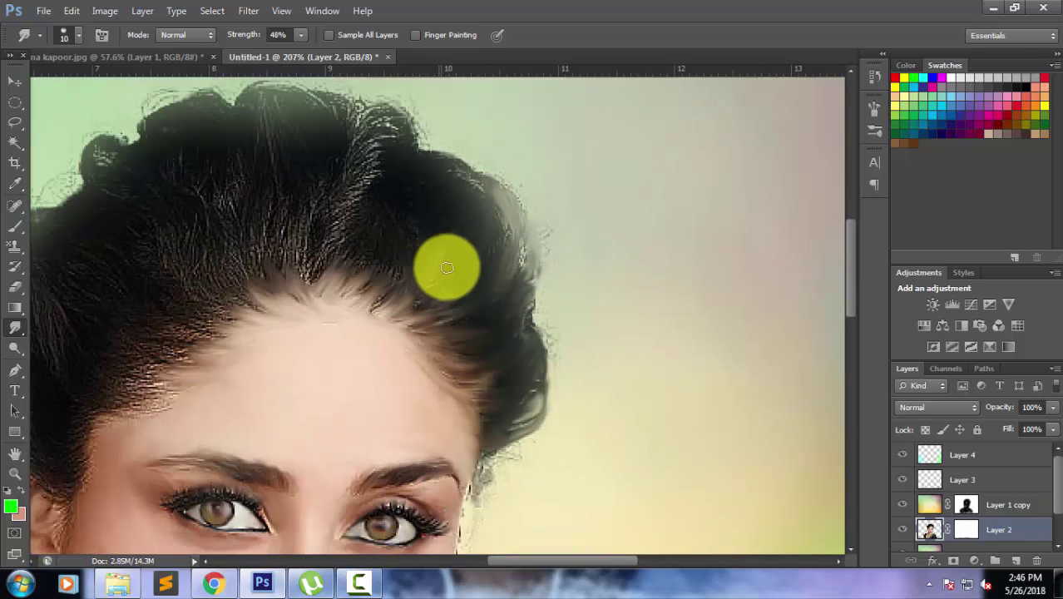